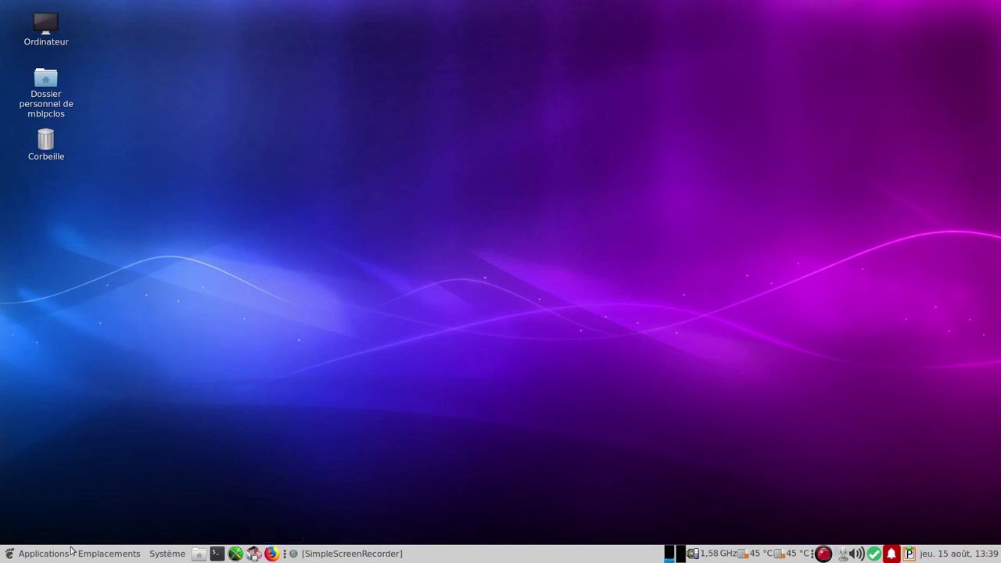
Launch Configurer Votre Ordinateur from the Applications > Configuration submenu
left_click(34, 558)
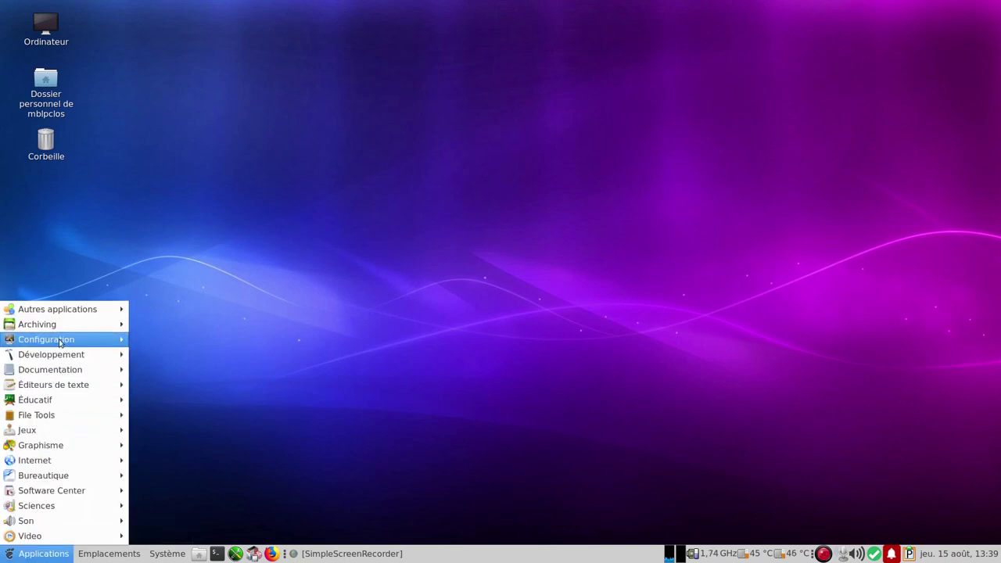
mouse_move(60, 341)
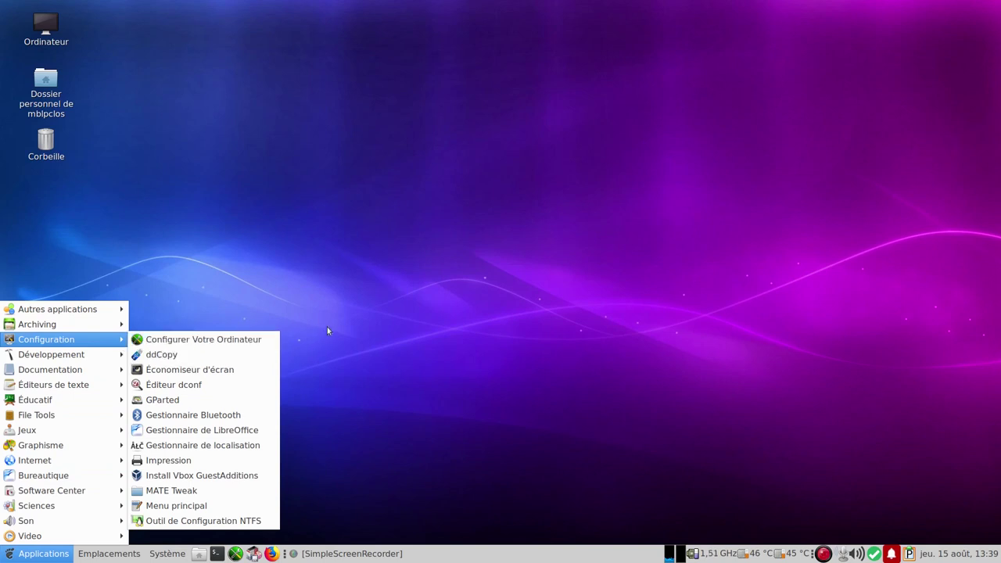
left_click(233, 339)
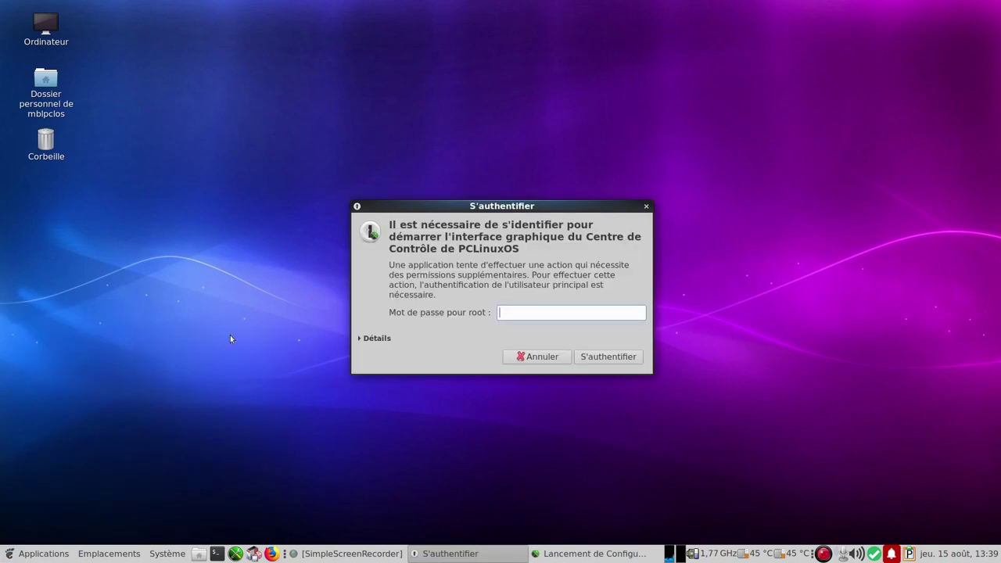
Enter the root password and authenticate to open the PCLinuxOS Control Center
type("••••••••")
left_click(608, 357)
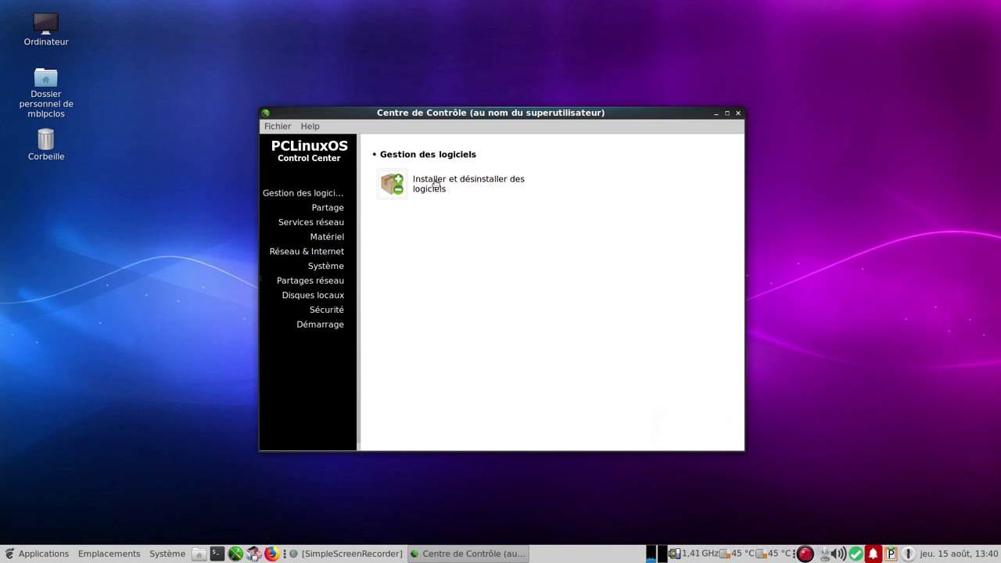
Browse the Partage, Services réseau and Matériel pages, and preview the sound configuration, cancelling without changes
left_click(329, 208)
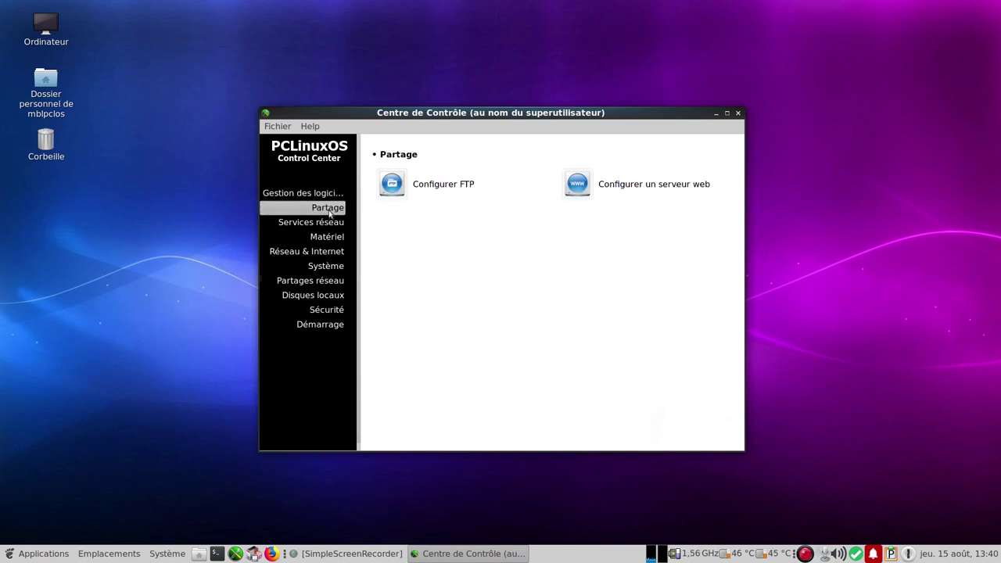
left_click(324, 225)
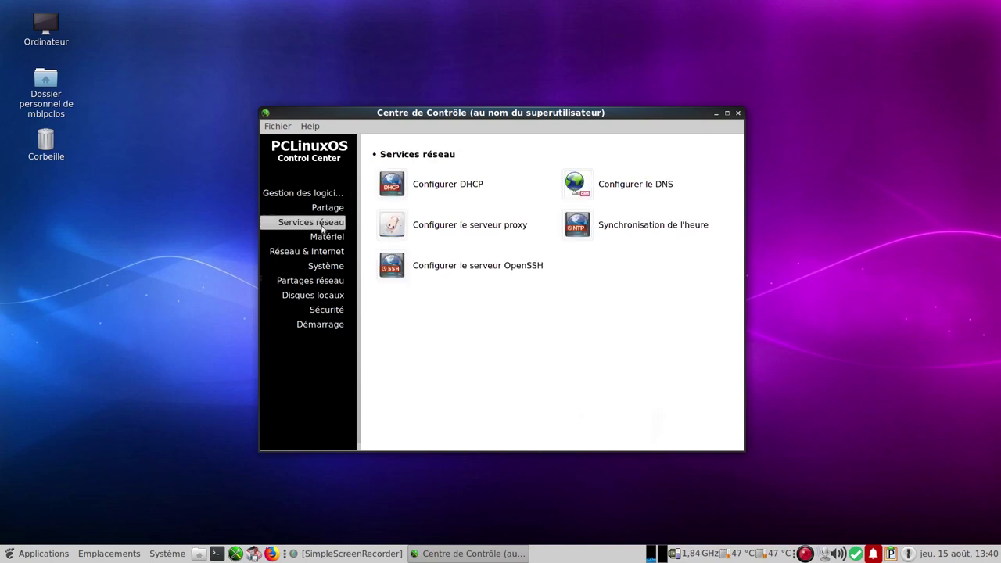
left_click(328, 241)
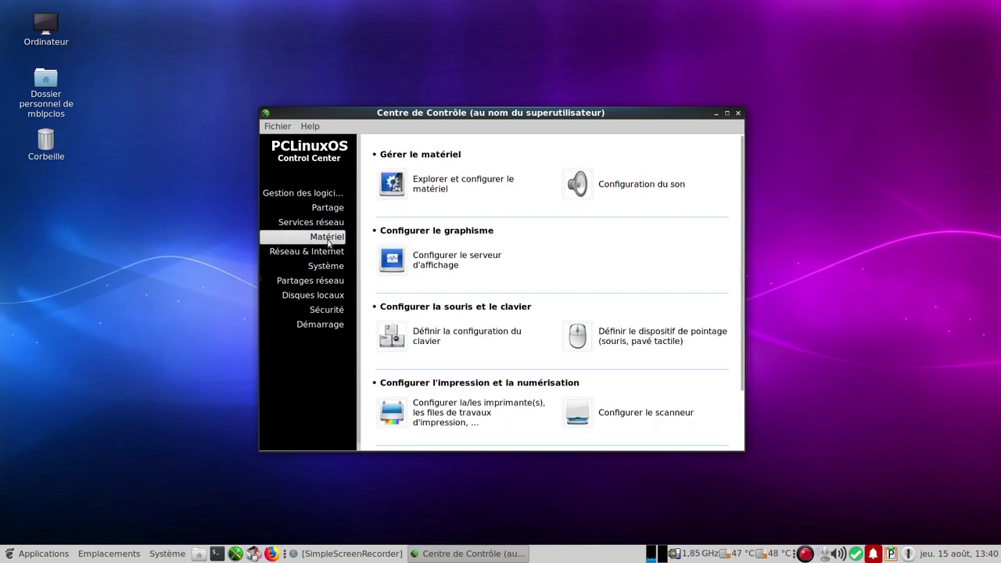
left_click(630, 187)
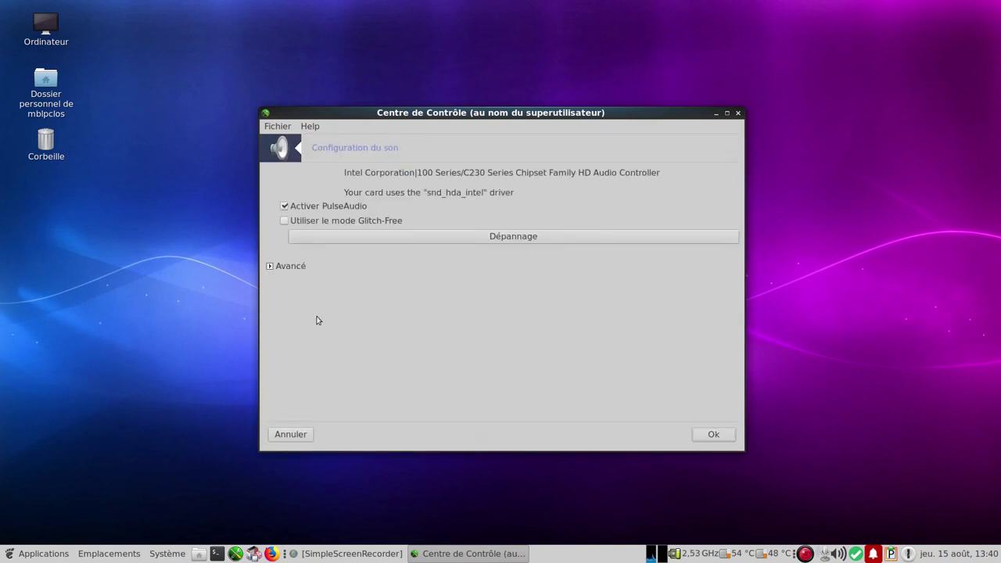
left_click(297, 435)
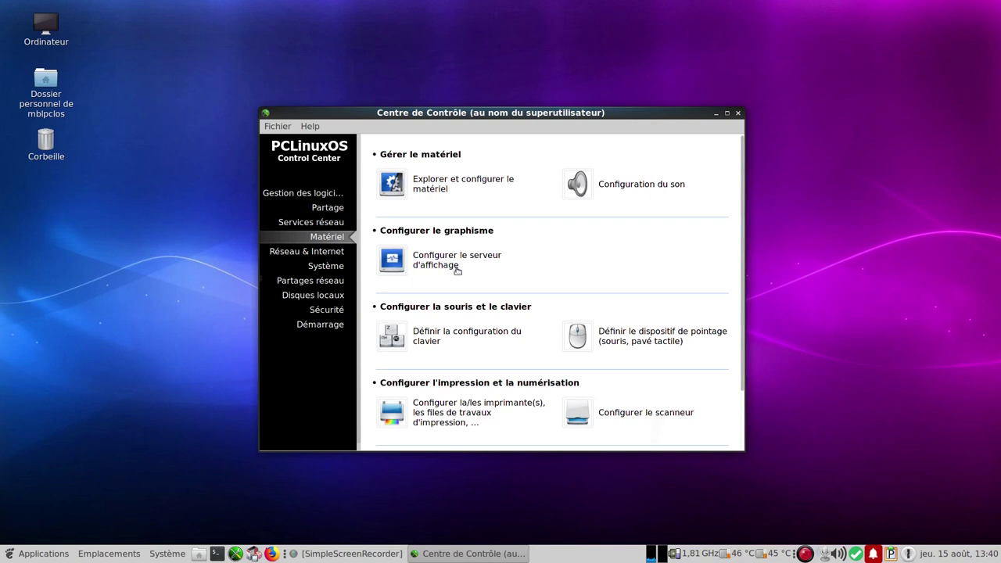
Preview the display server settings, quit them, and scroll down the Matériel page
left_click(458, 266)
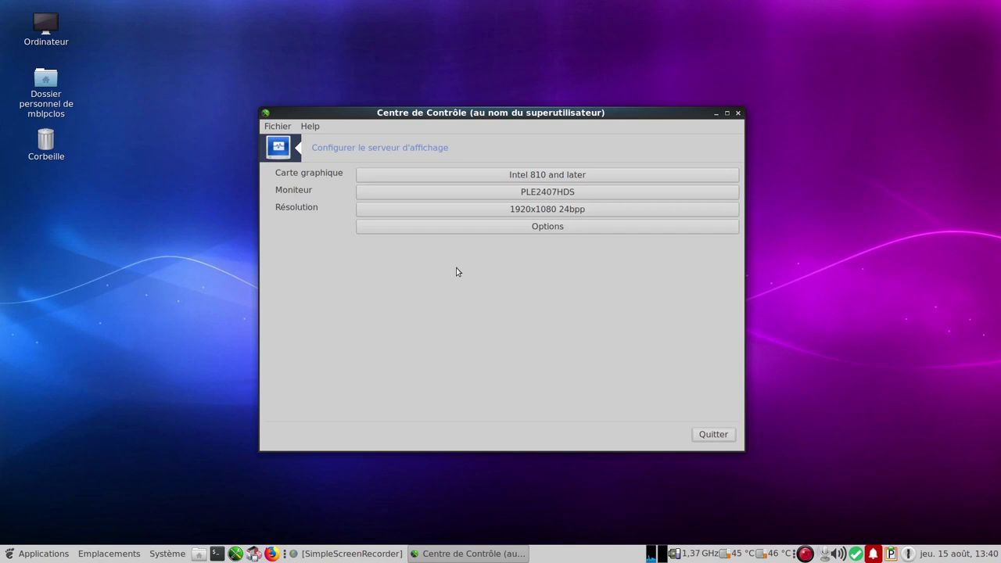
left_click(710, 435)
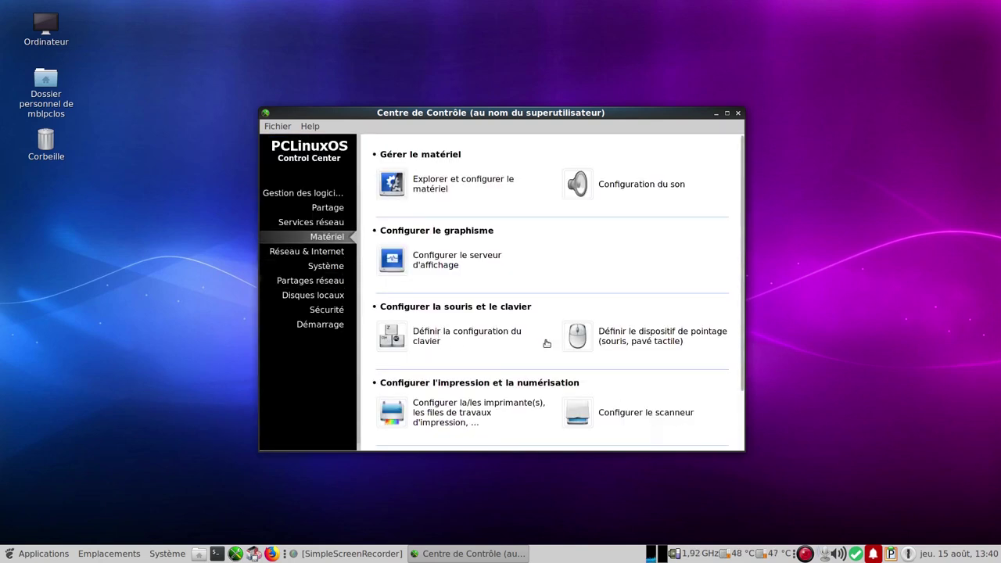
scroll(560, 374, "down", 1)
scroll(560, 373, "down", 1)
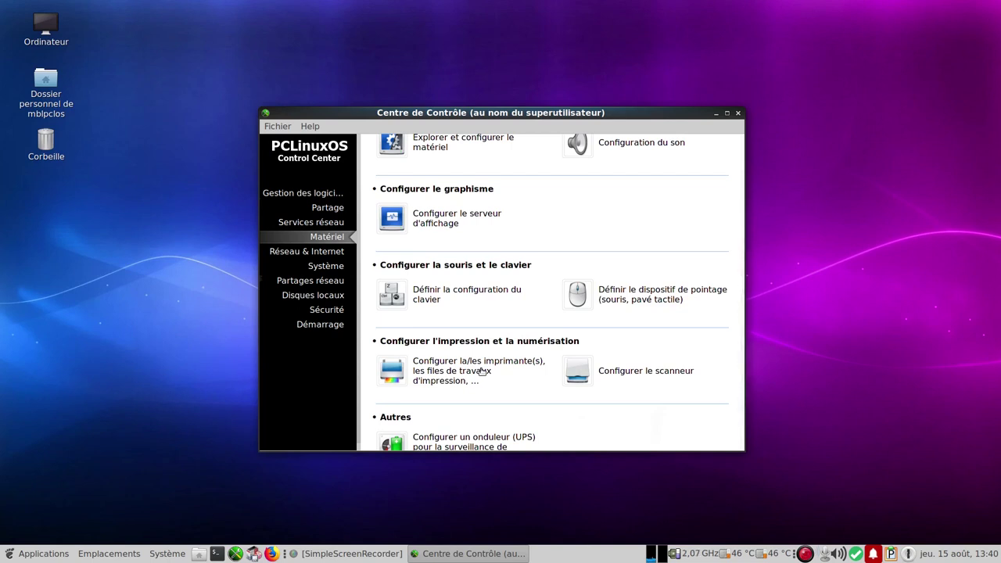
Browse Réseau & Internet, Système, Partages réseau, Disques locaux, Sécurité and Démarrage, then close the Control Center
left_click(307, 252)
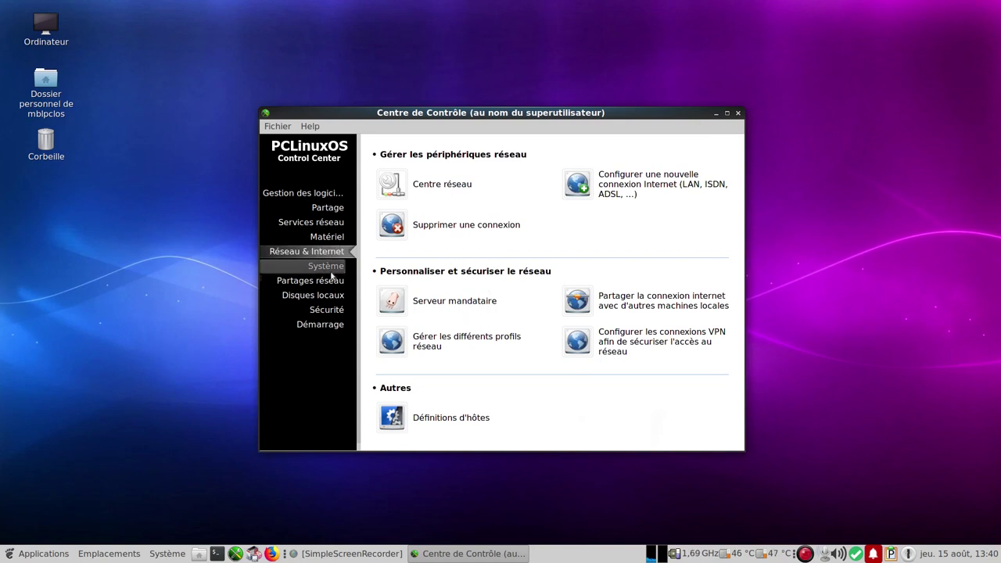
left_click(329, 267)
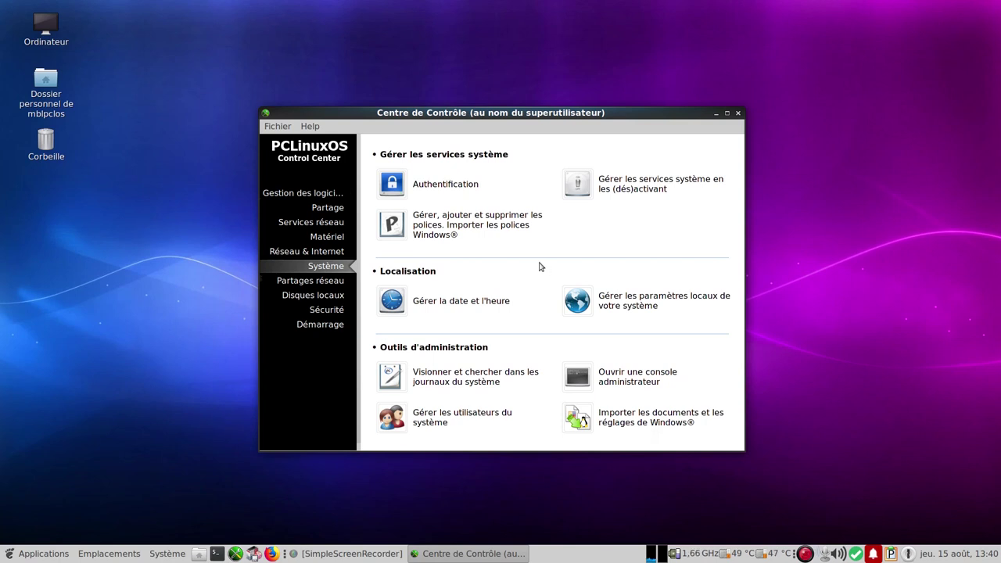
left_click(323, 282)
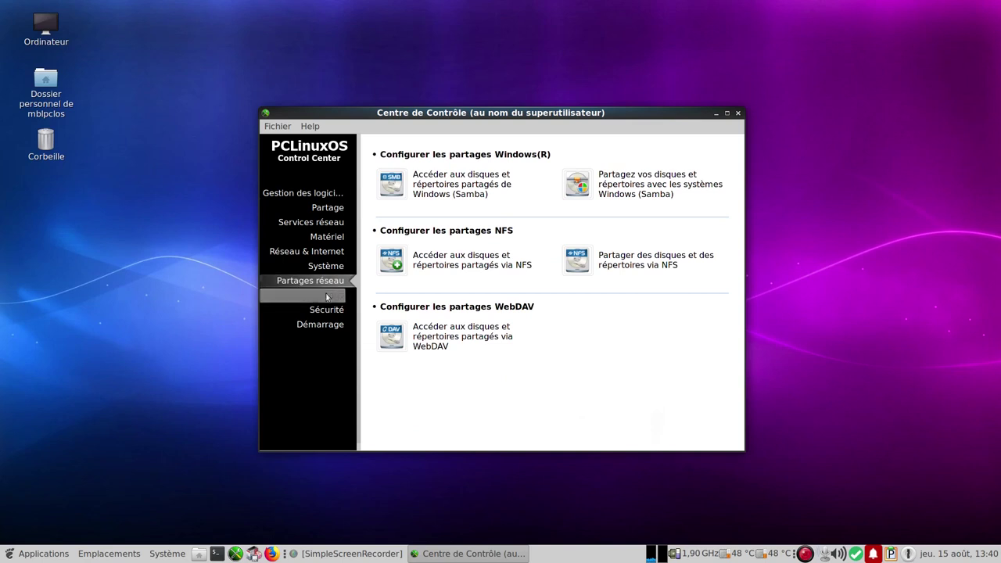
left_click(323, 296)
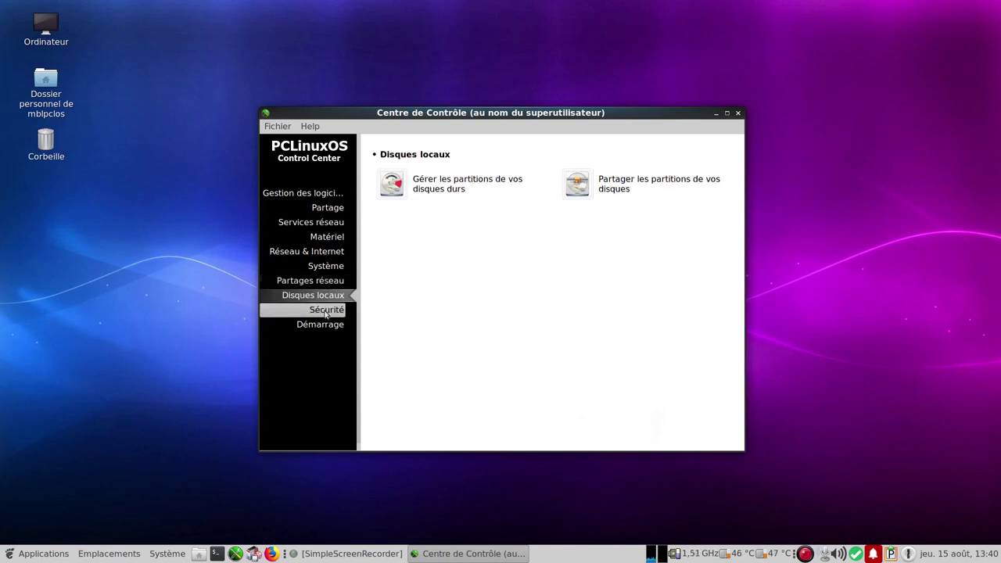
left_click(324, 311)
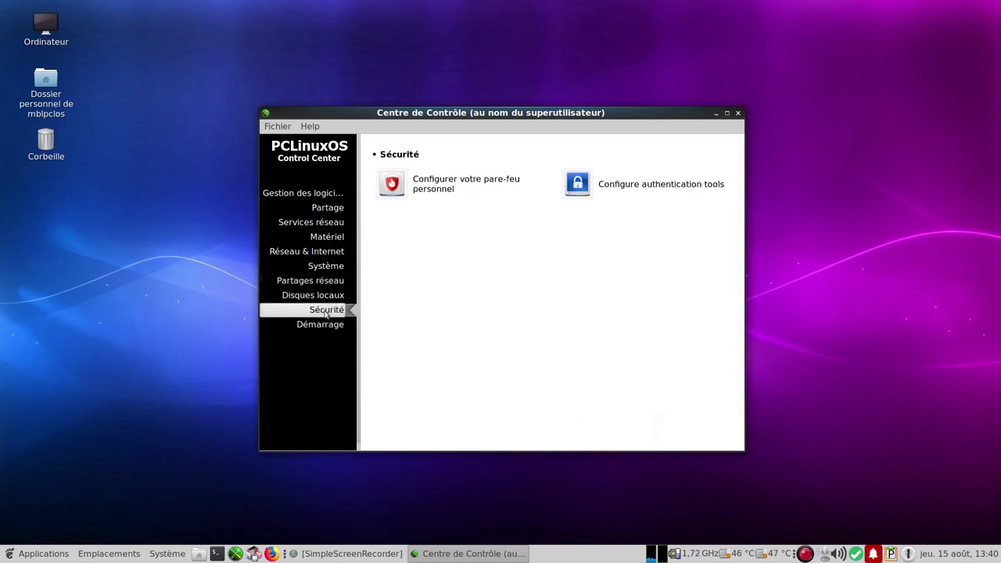
left_click(310, 327)
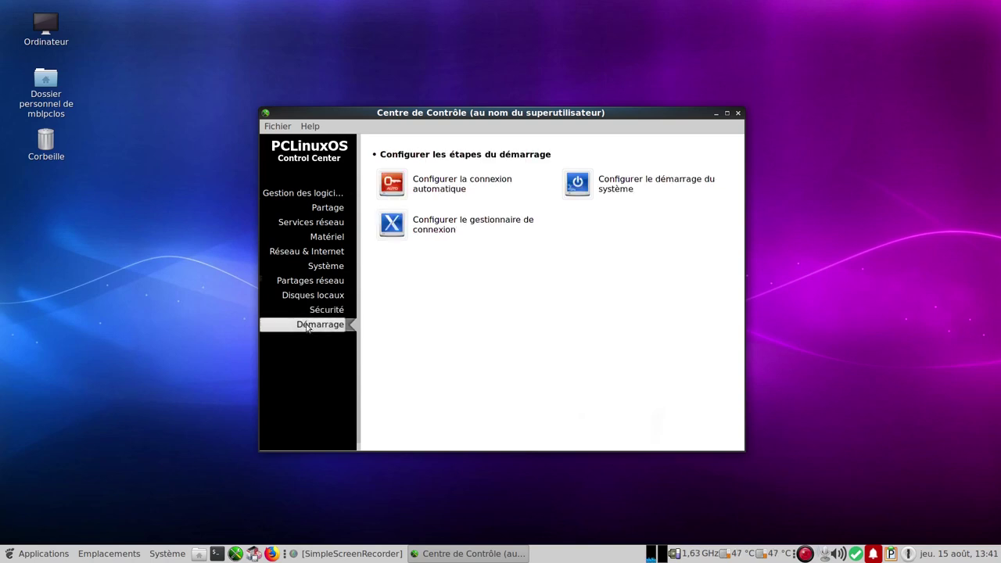
left_click(737, 114)
left_click(39, 553)
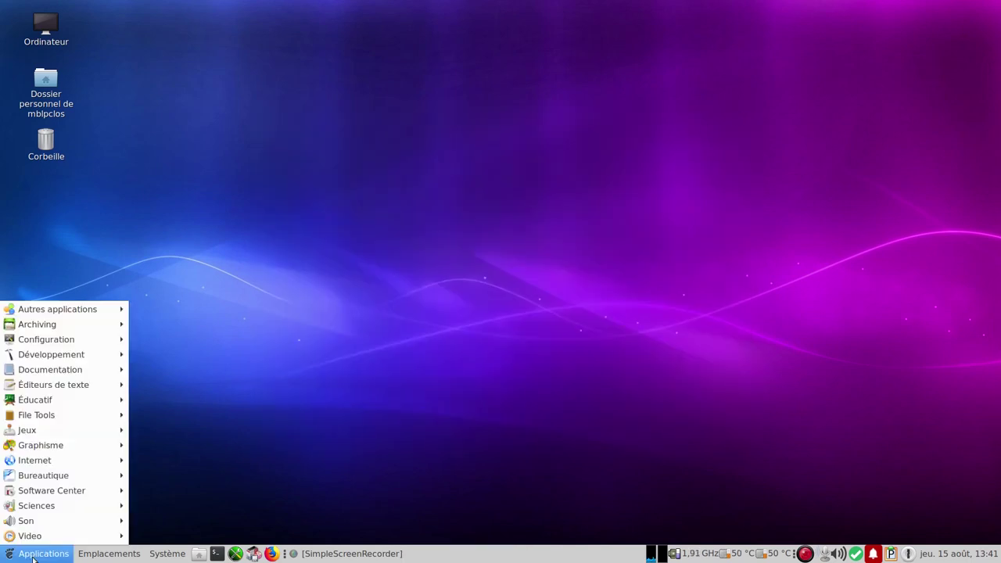
Launch ddCopy, try Create Bootable USB Key, dismiss the no-USB-key error, and cancel ddCopy
mouse_move(86, 346)
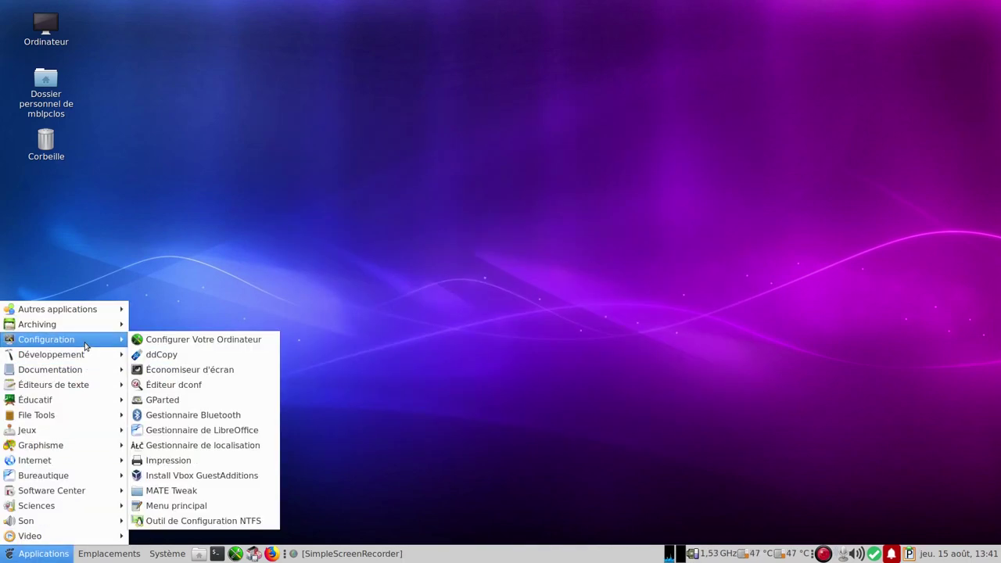
left_click(250, 357)
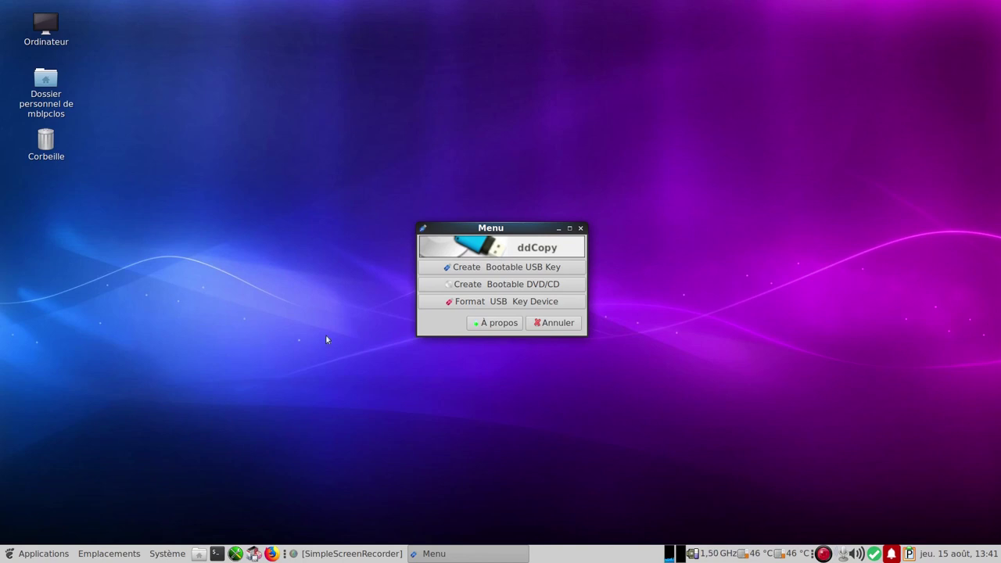
left_click(502, 272)
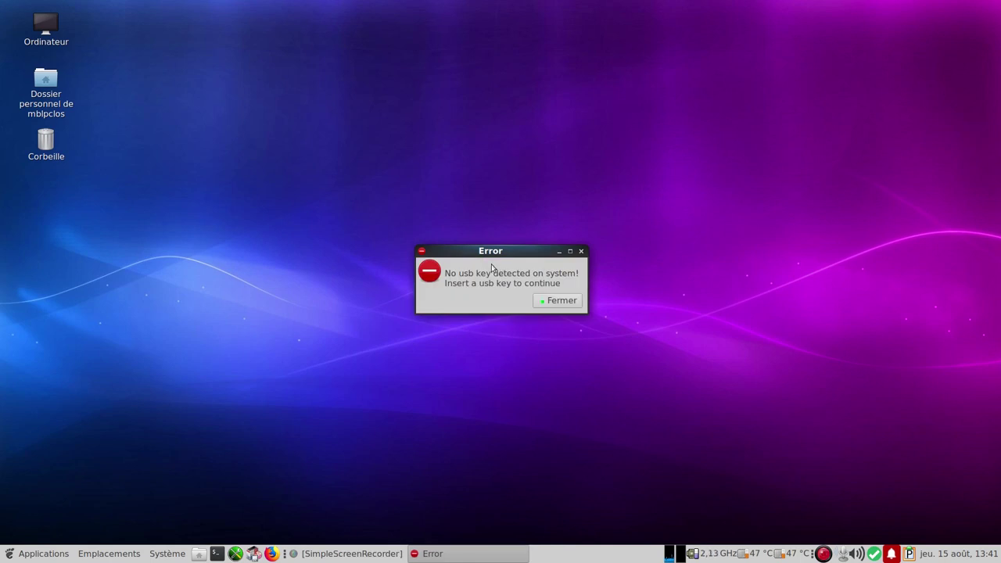
left_click(551, 301)
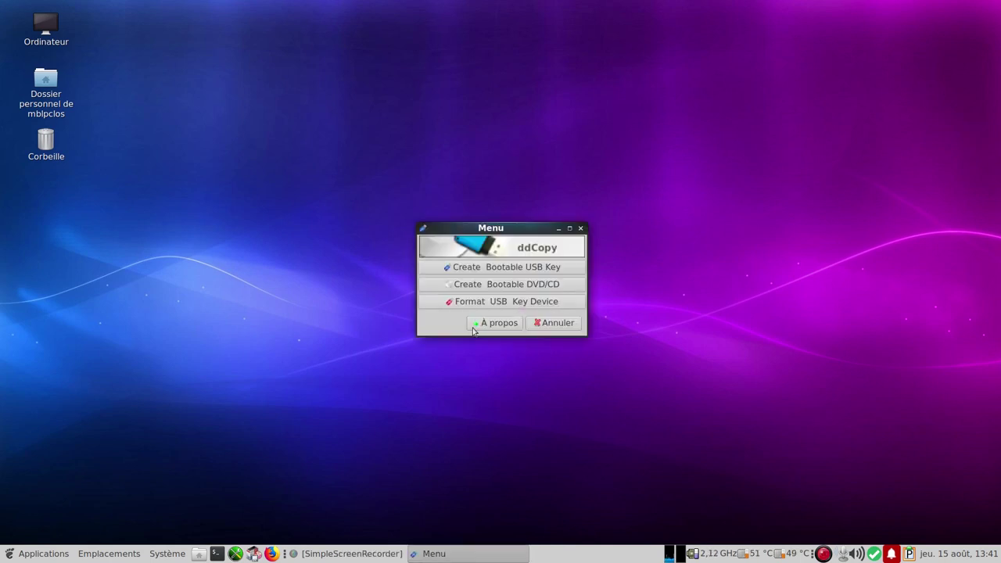
left_click(554, 324)
Browse the Applications categories and show the Internet submenu with FileZilla, Firefox, Rambox and Thunderbird
left_click(45, 553)
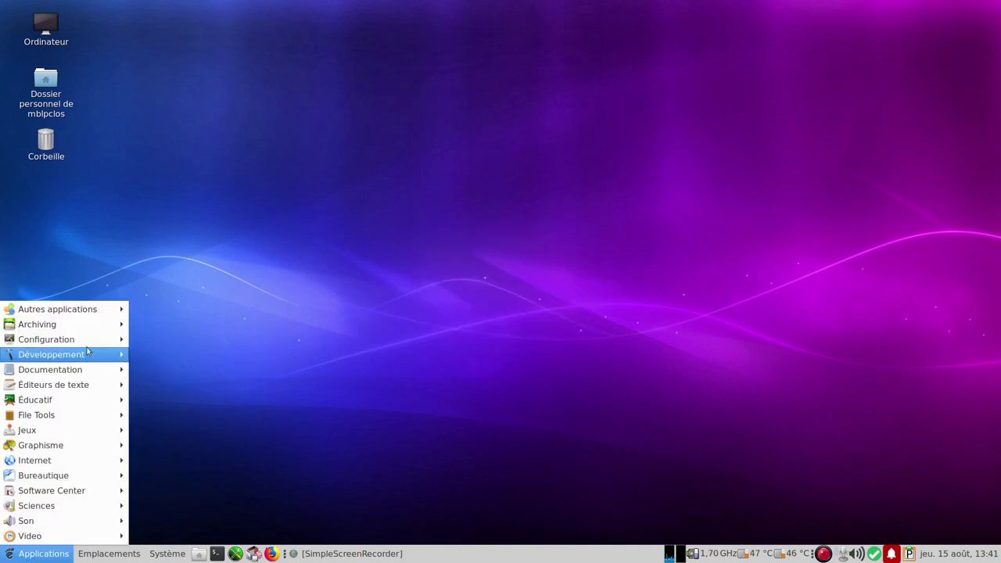
mouse_move(89, 339)
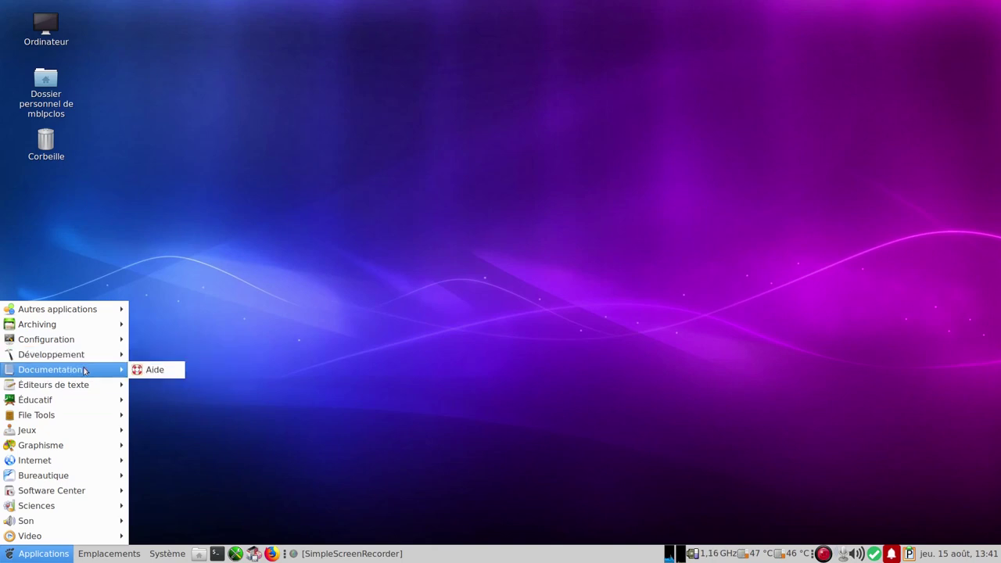
mouse_move(83, 385)
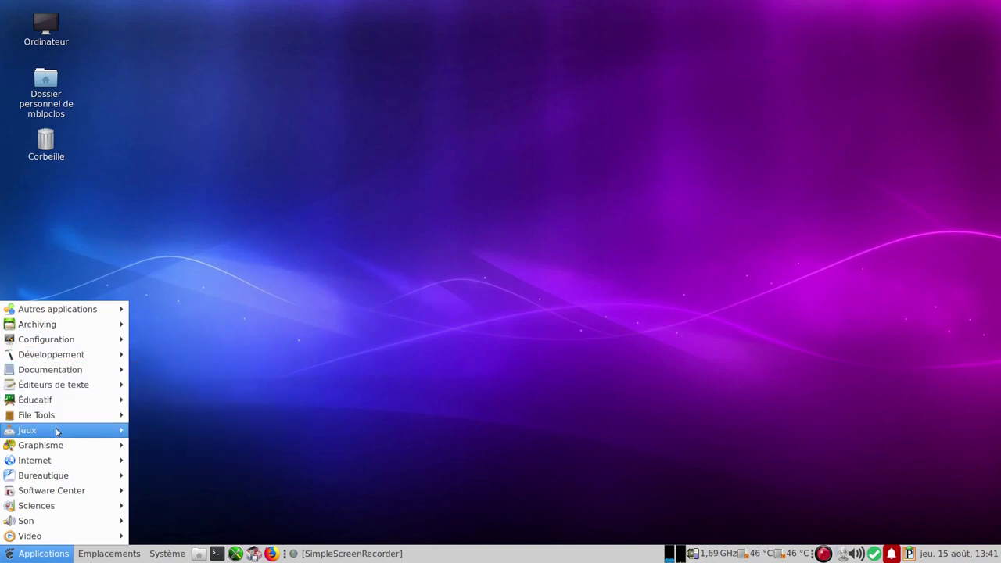
mouse_move(57, 447)
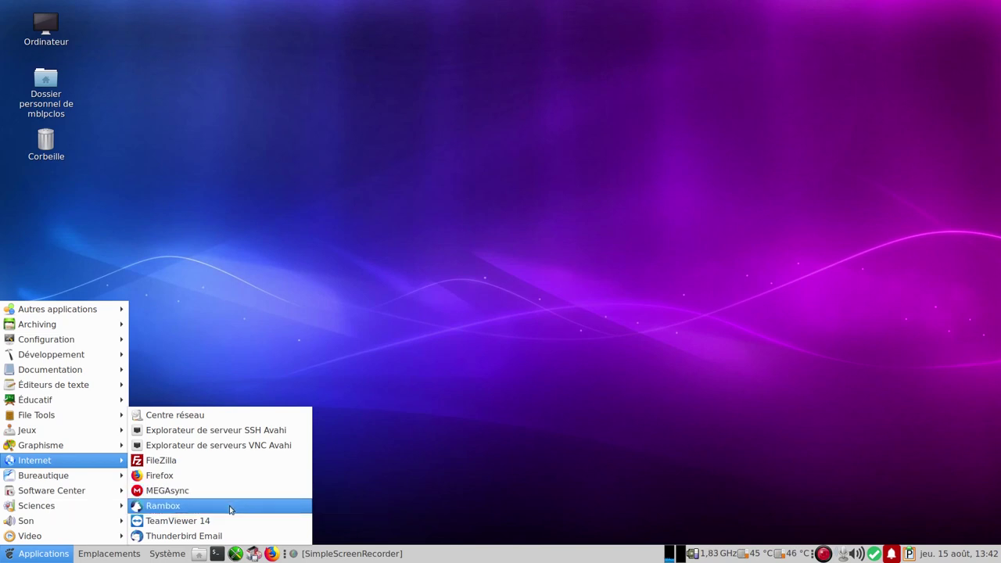
Launch Rambox and scroll through its catalogue of available services without adding any
left_click(231, 508)
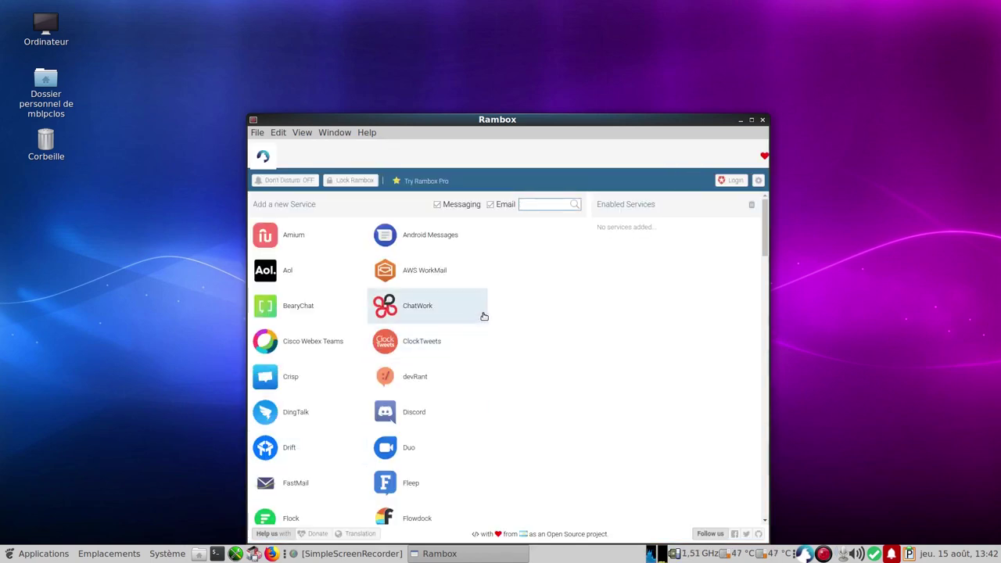
scroll(469, 358, "down", 3)
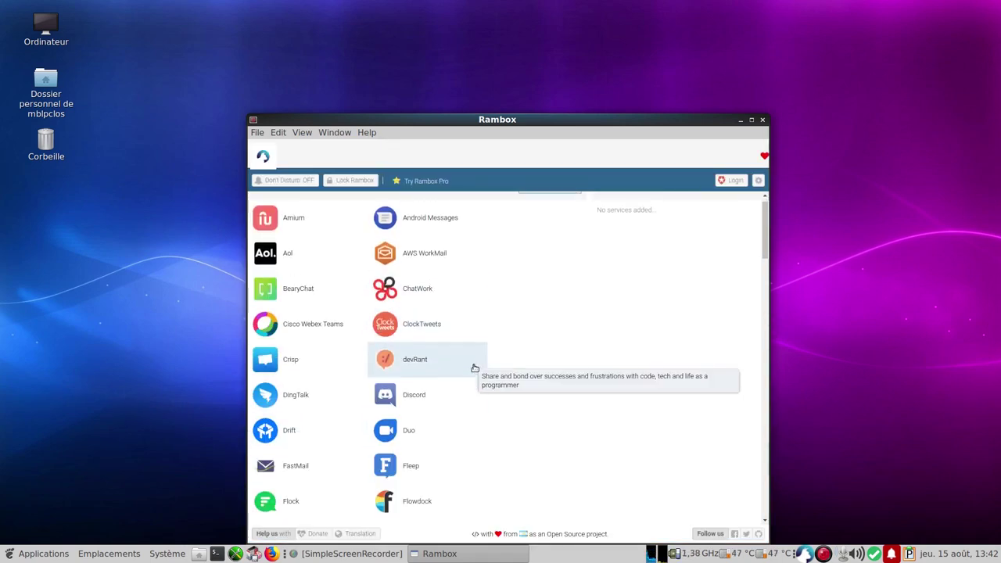
scroll(486, 375, "down", 15)
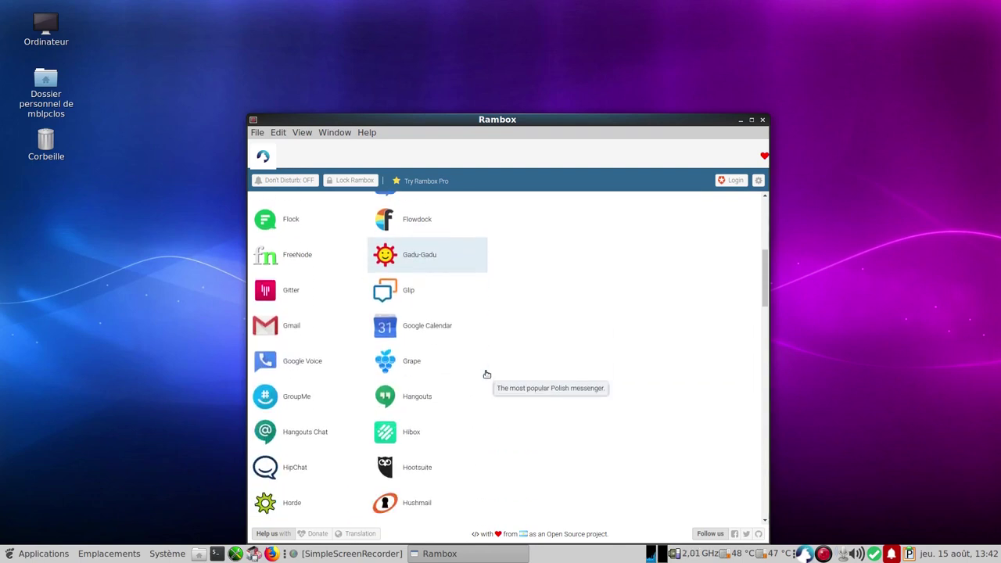
scroll(487, 374, "down", 5)
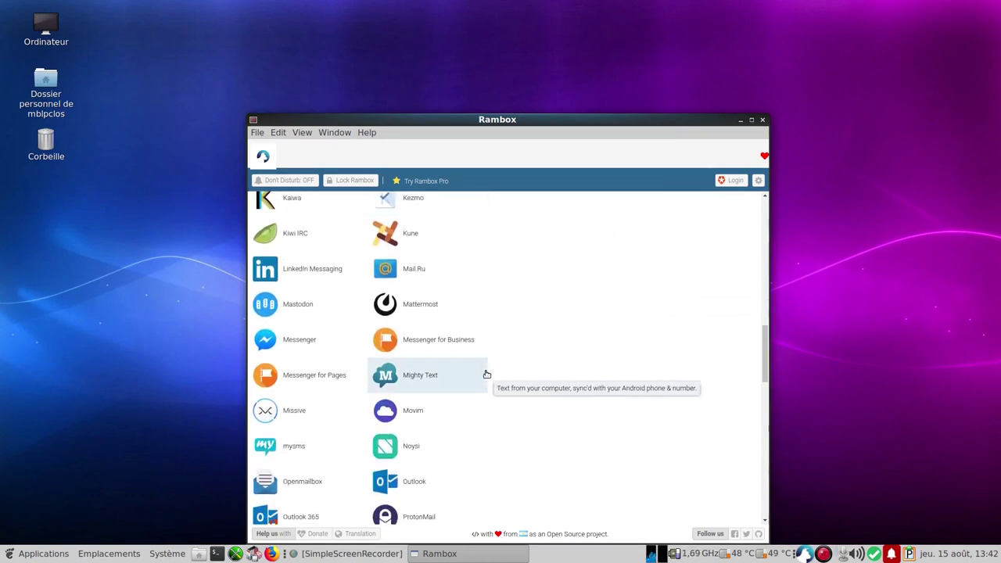
scroll(485, 373, "up", 7)
scroll(490, 373, "up", 17)
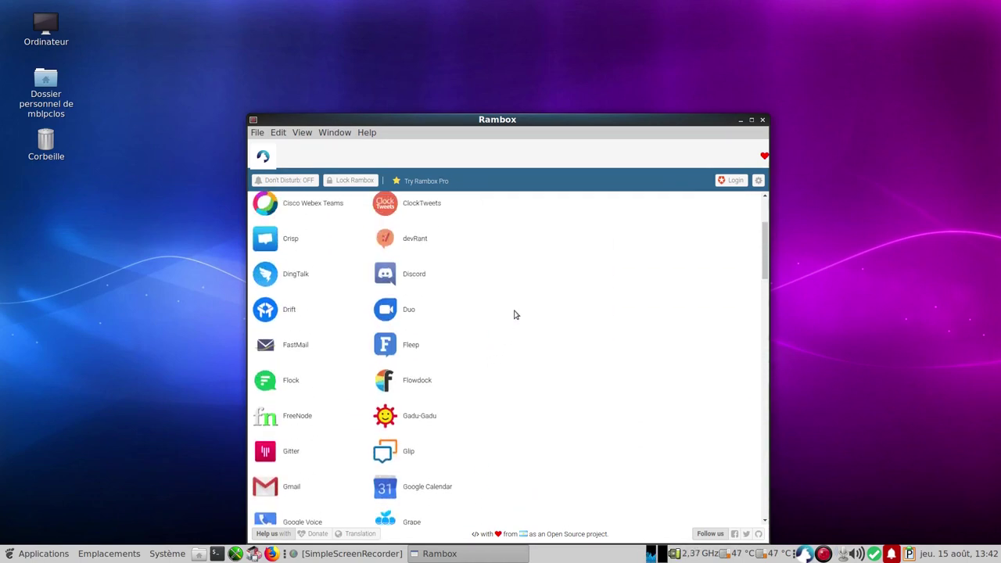
Close the Rambox window and quit it completely from its tray icon
left_click(763, 120)
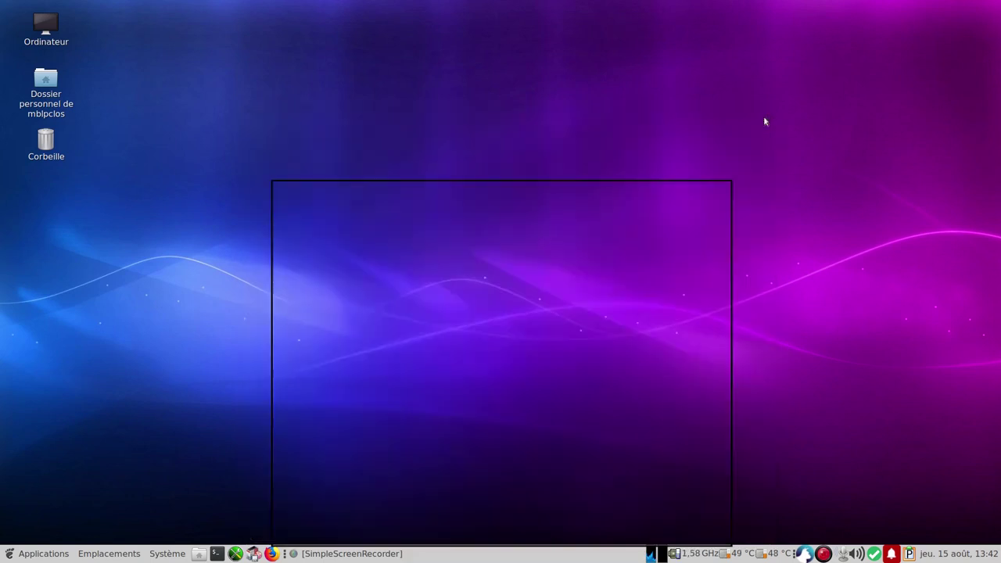
right_click(810, 555)
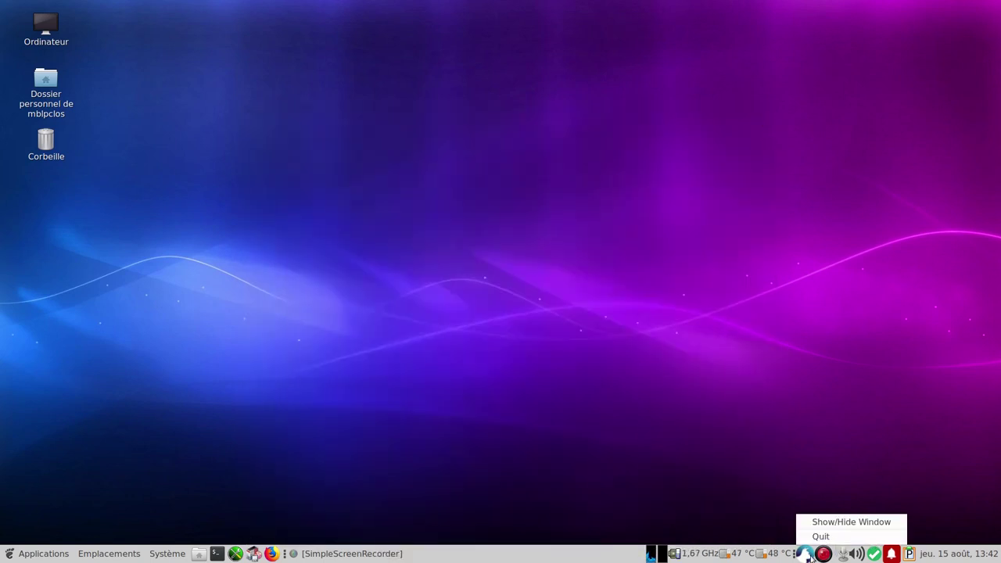
left_click(819, 537)
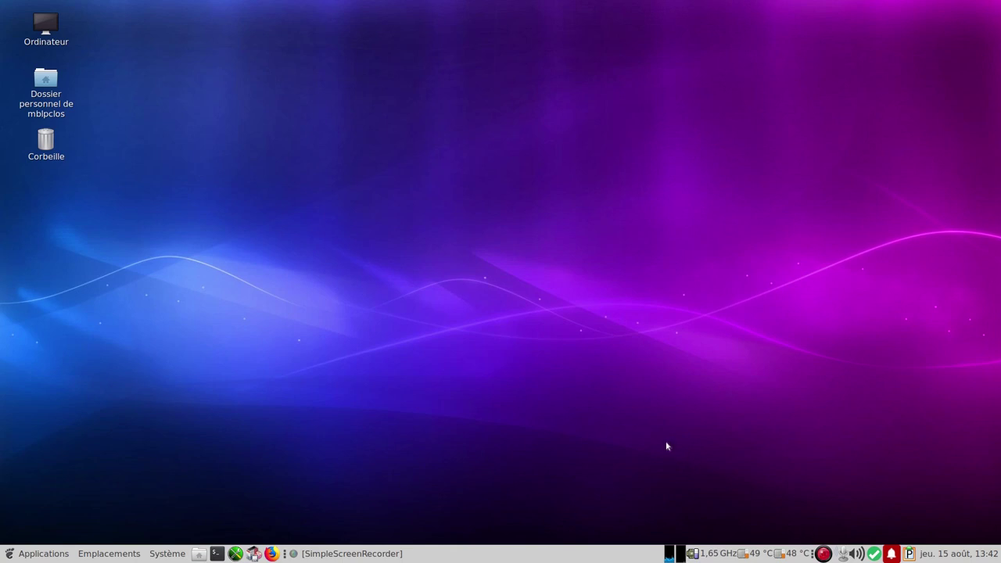
Look through the Internet and Software Center categories, then launch Kodi from the Video submenu
left_click(21, 552)
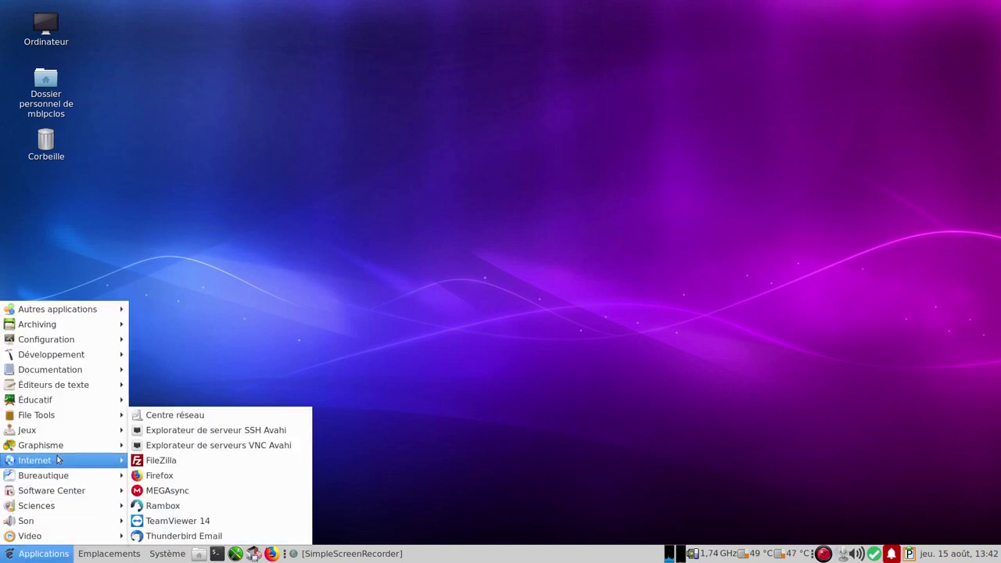
mouse_move(49, 479)
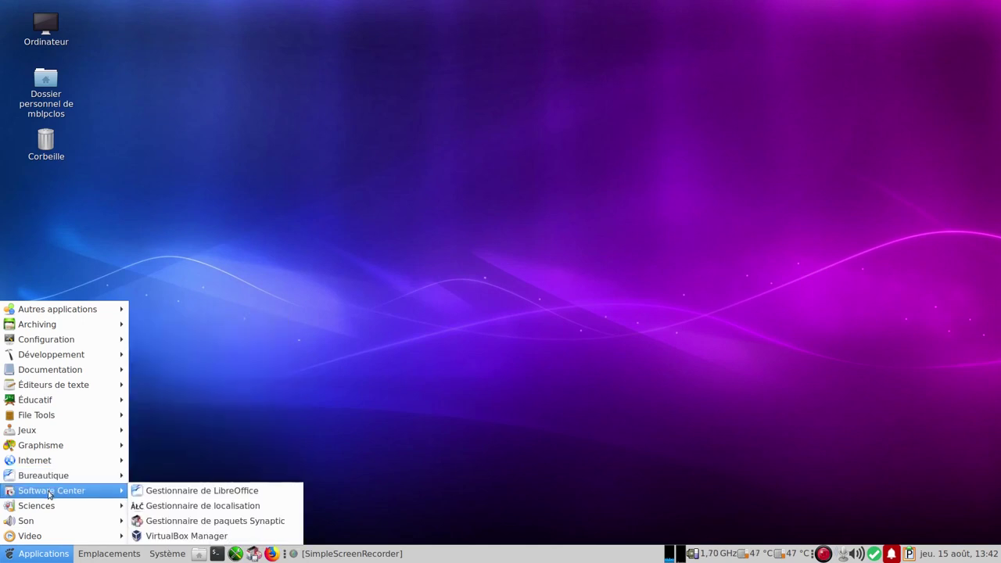
mouse_move(49, 508)
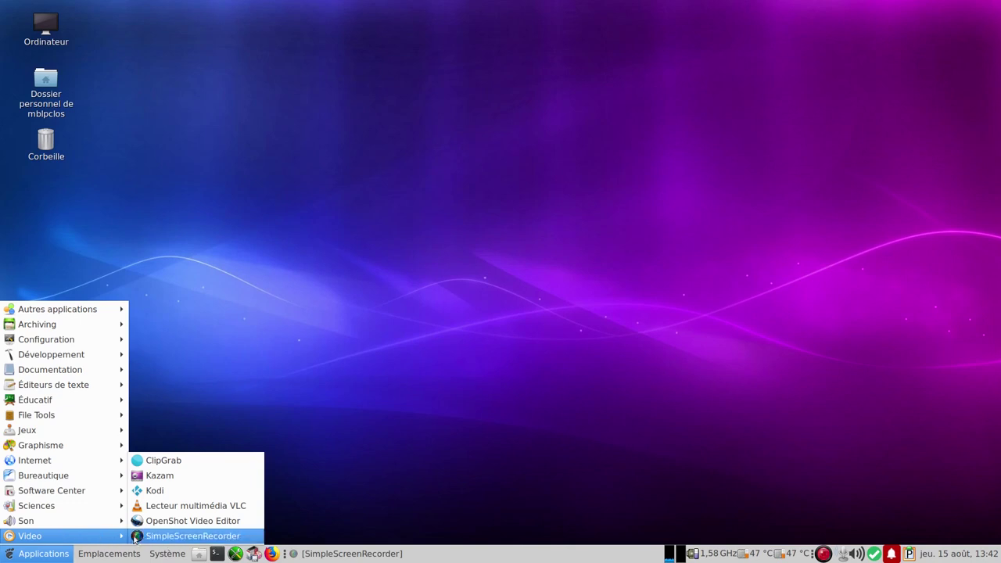
left_click(177, 491)
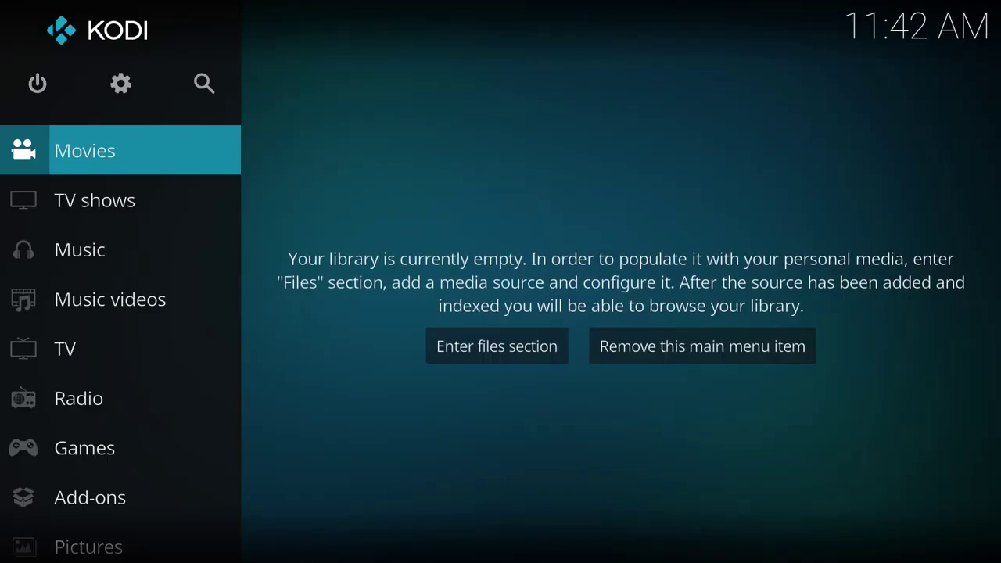
Scroll through Kodi's home sections, view the System settings, and return to the home screen
scroll(98, 313, "down", 3)
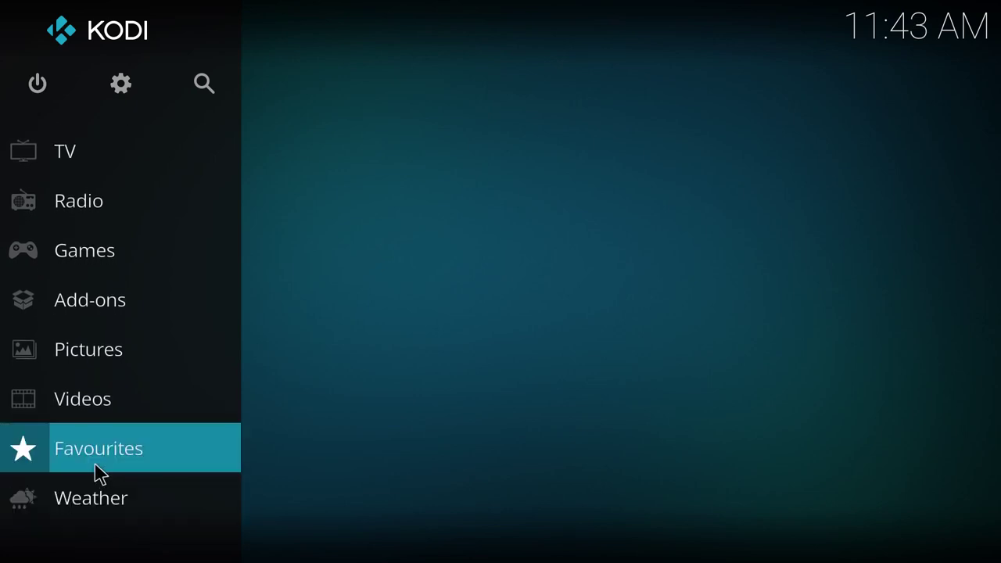
scroll(100, 375, "up", 3)
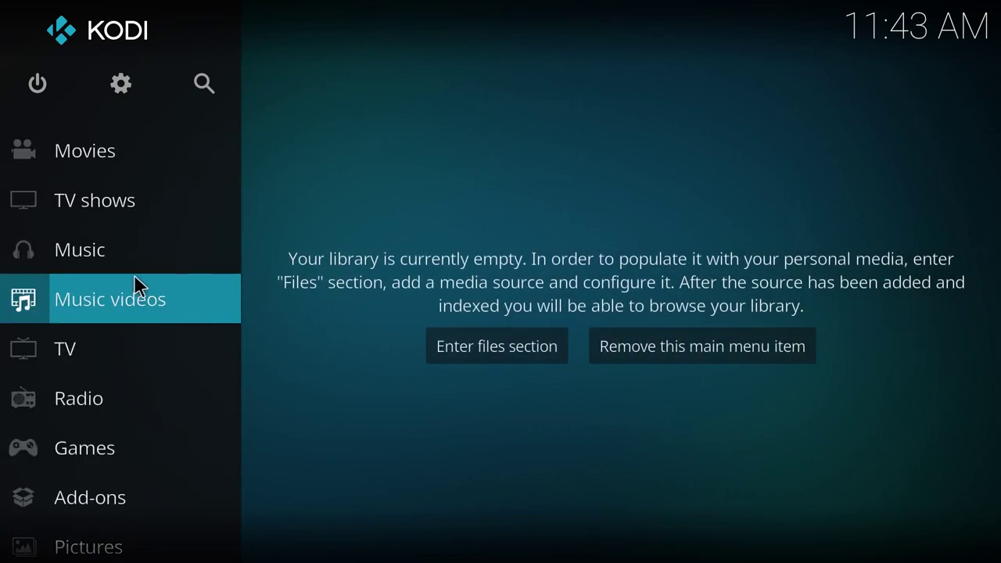
left_click(130, 79)
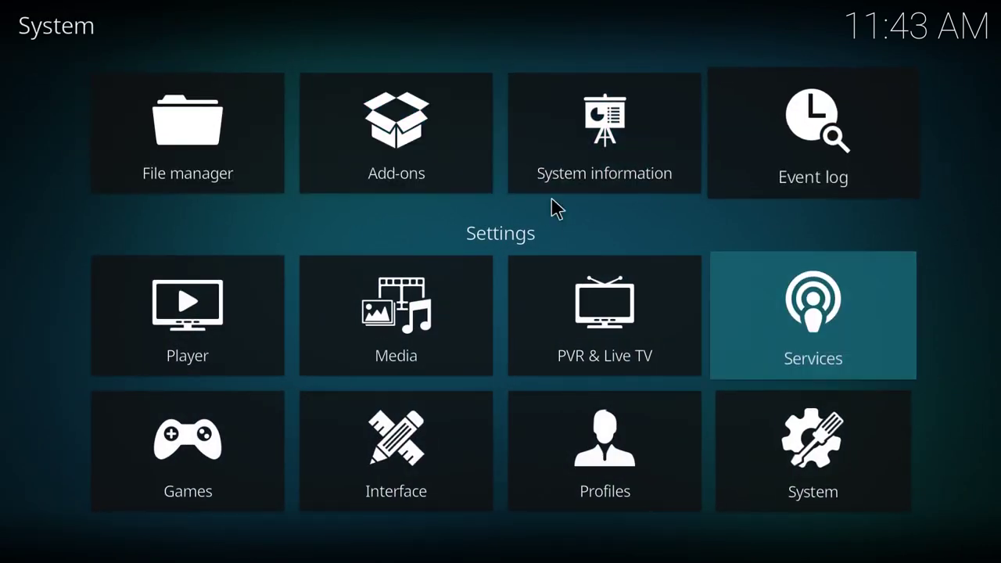
right_click(3, 96)
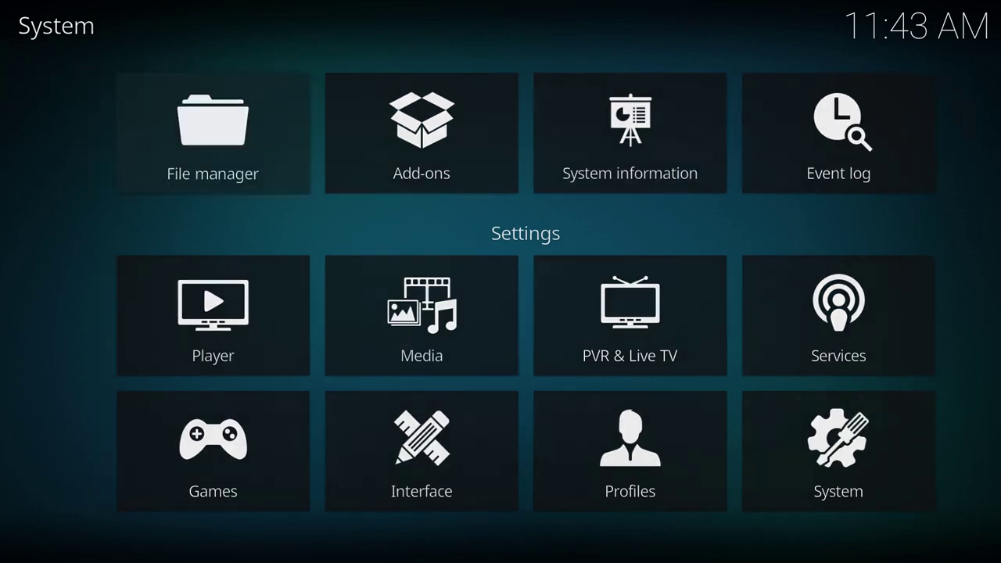
Exit Kodi from its power menu and bring up the Applications menu
left_click(38, 89)
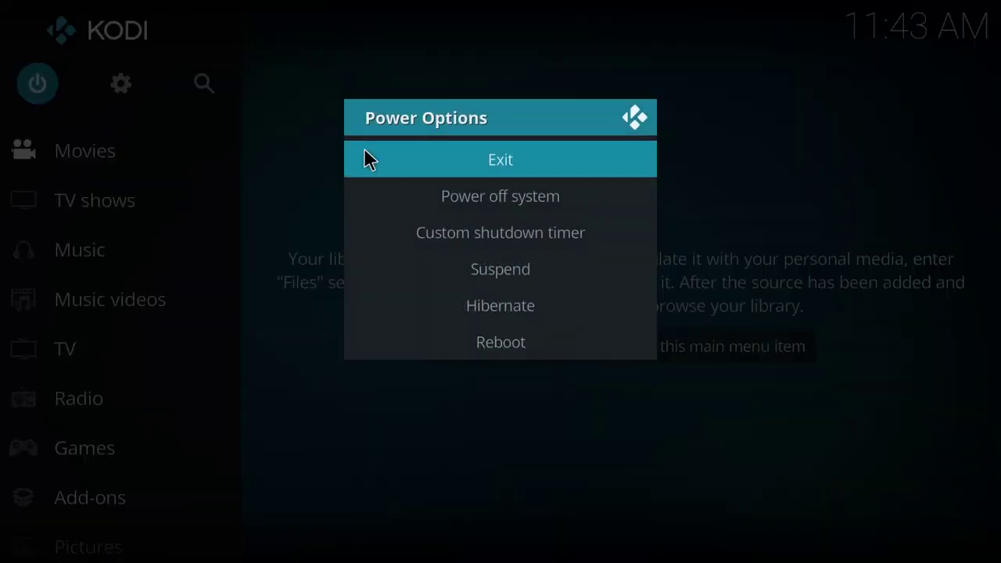
left_click(537, 169)
left_click(31, 554)
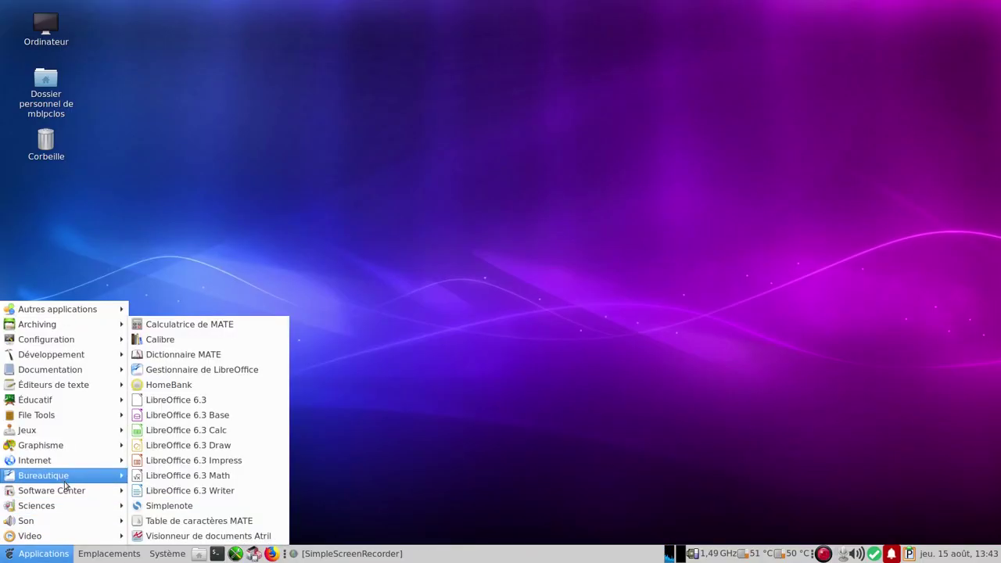
View the Bureautique and Software Center submenus, then dismiss the menu without launching anything
mouse_move(69, 492)
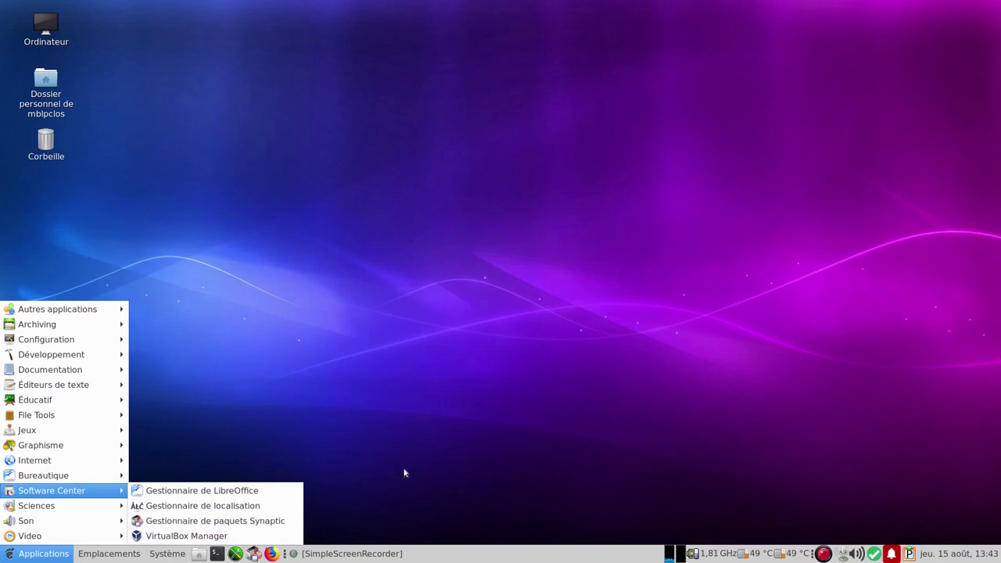
left_click(438, 449)
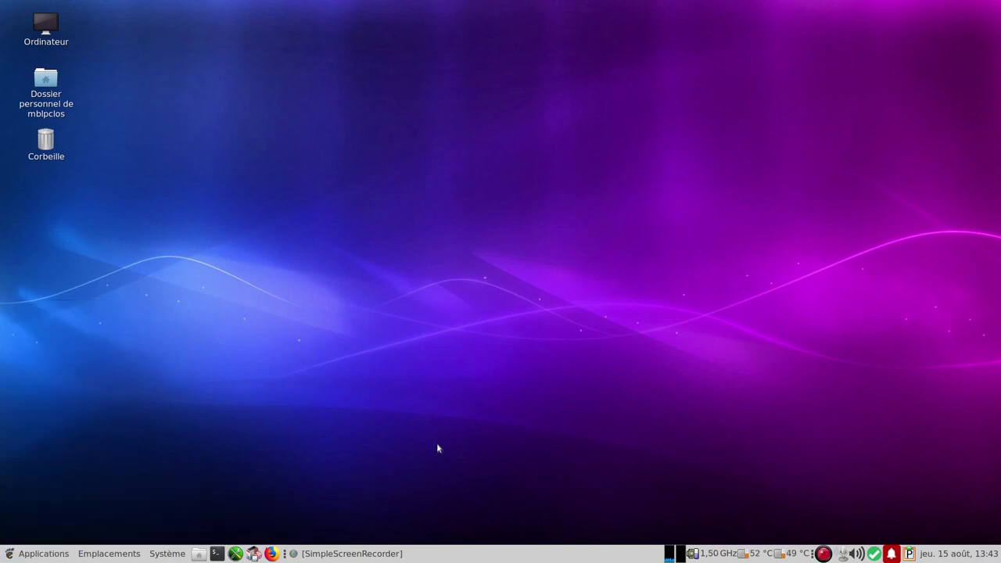
Show Simple Notifier's package info and scroll through the 42 available updates
left_click(892, 554)
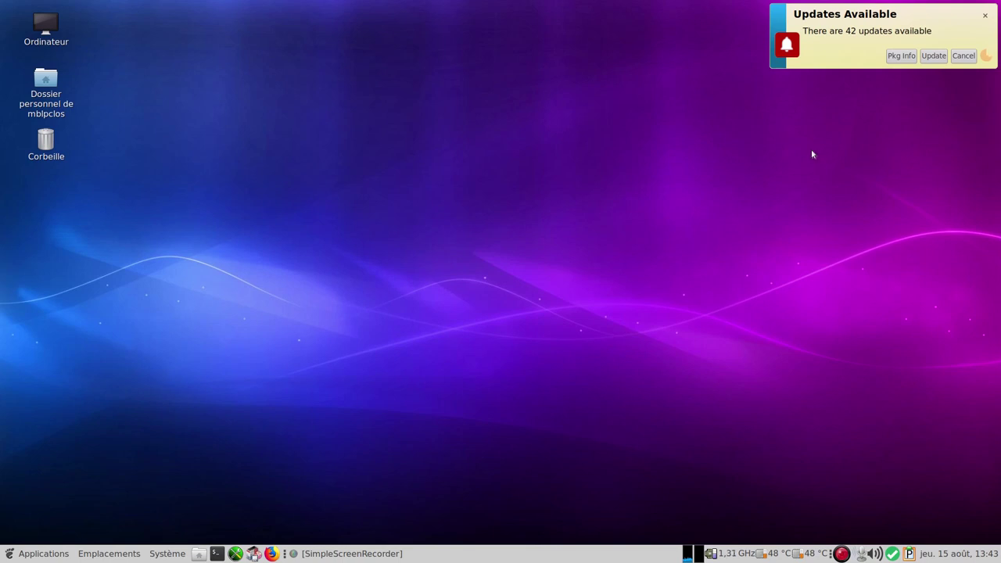
left_click(900, 57)
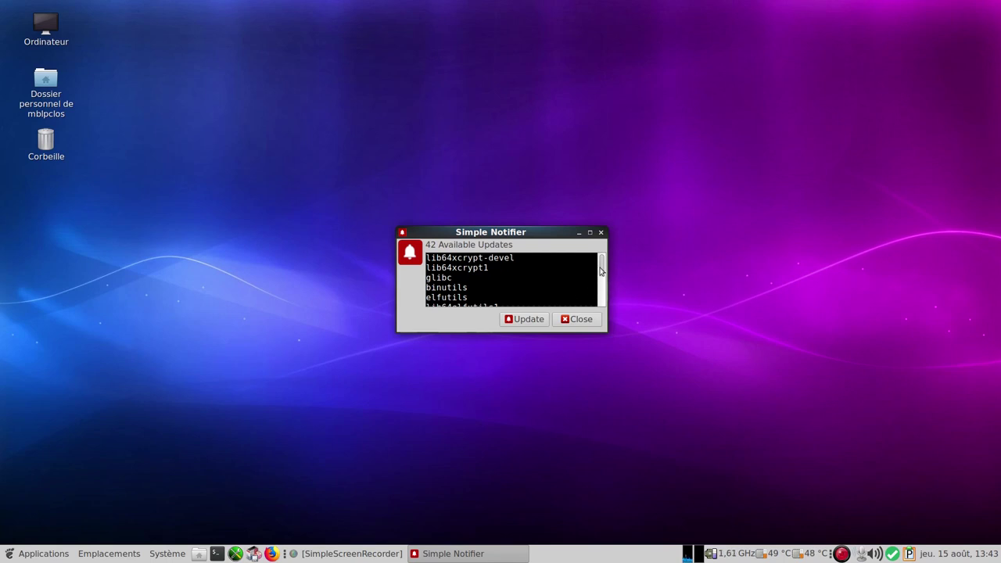
scroll(602, 270, "down", 2)
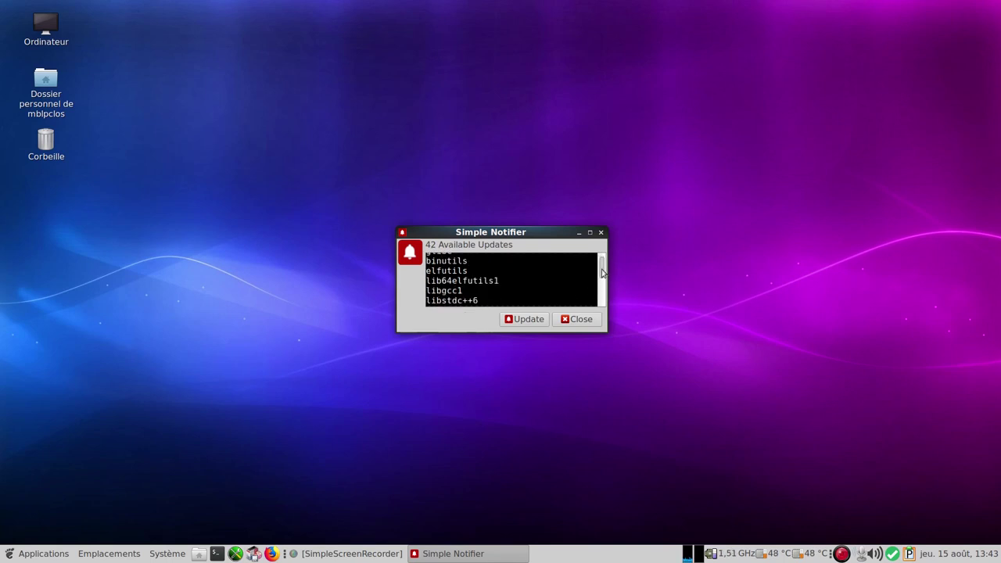
left_click_drag(602, 269, 602, 238)
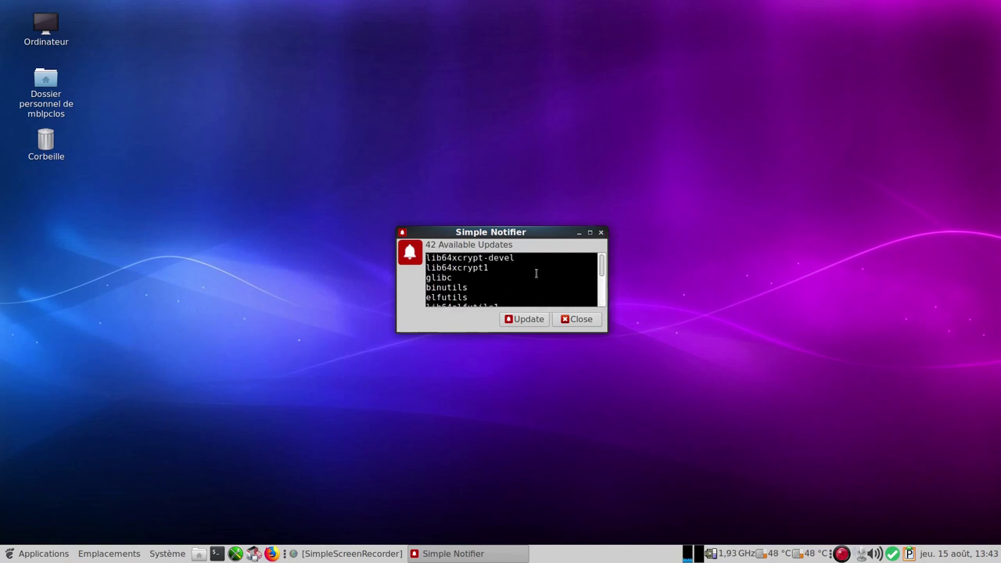
Start the update, then cancel it without choosing an update manager
left_click(528, 321)
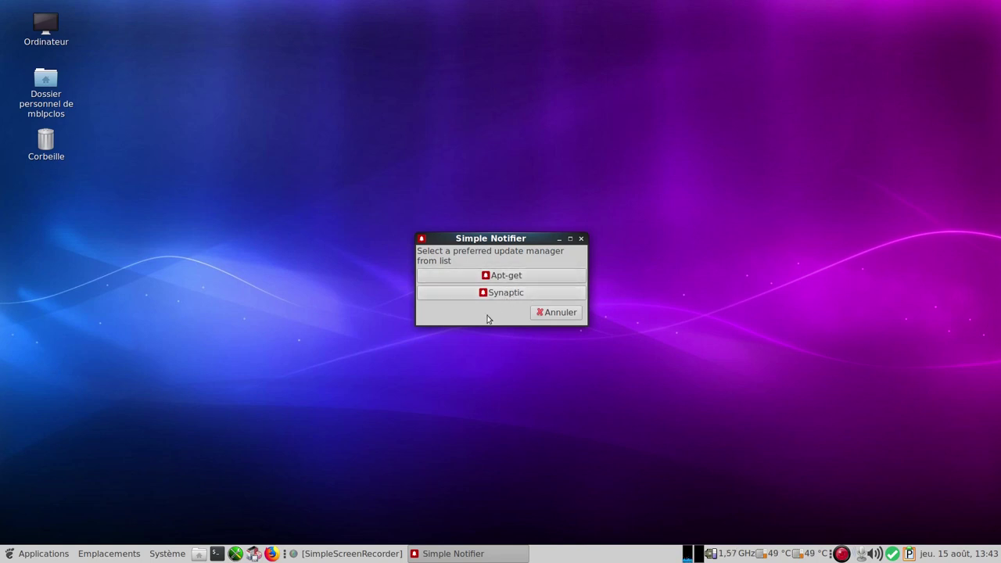
left_click(558, 312)
left_click(39, 553)
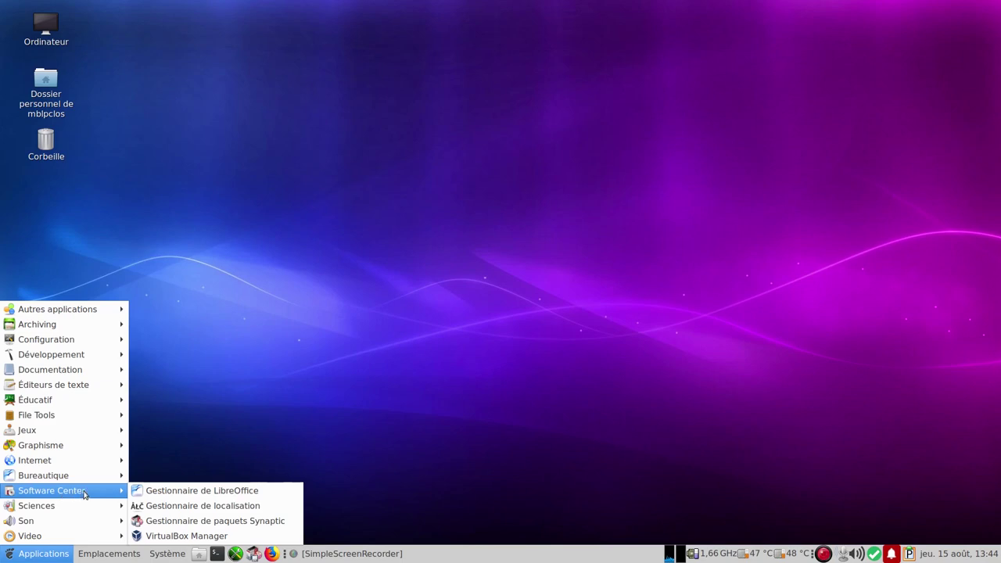
Launch the LibreOffice Manager (Gestionnaire de LibreOffice) and authenticate with the administrator password
left_click(237, 492)
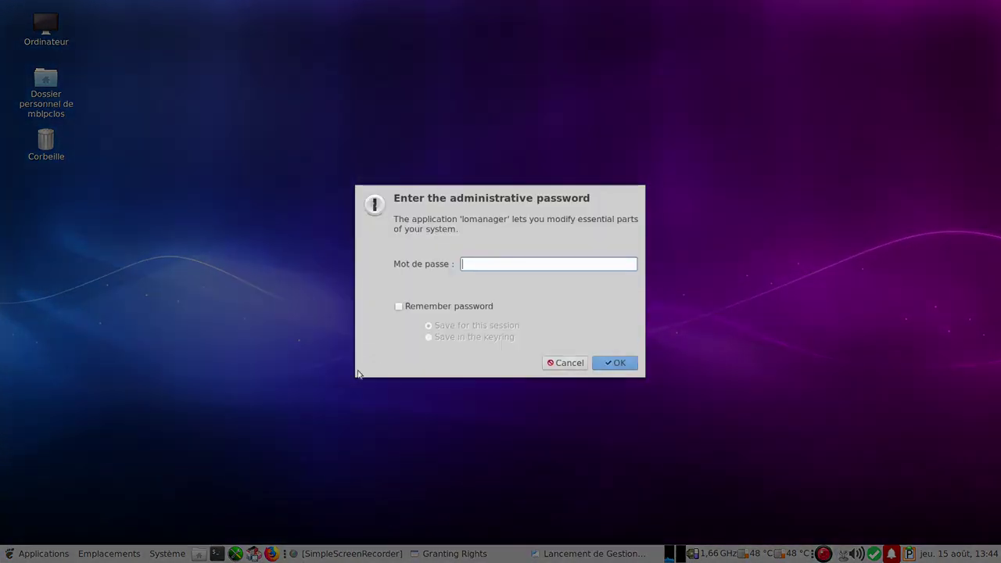
type("********")
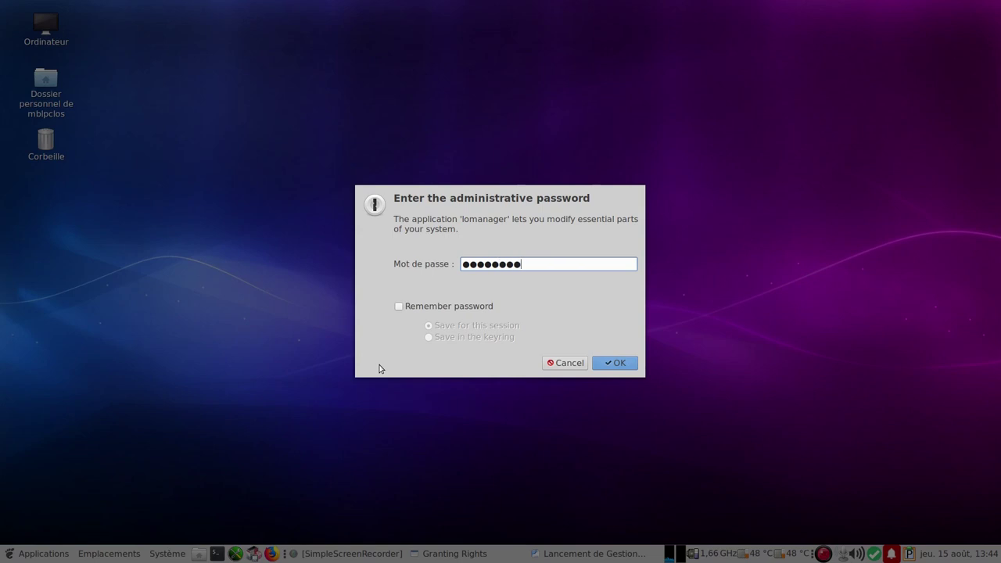
key("Return")
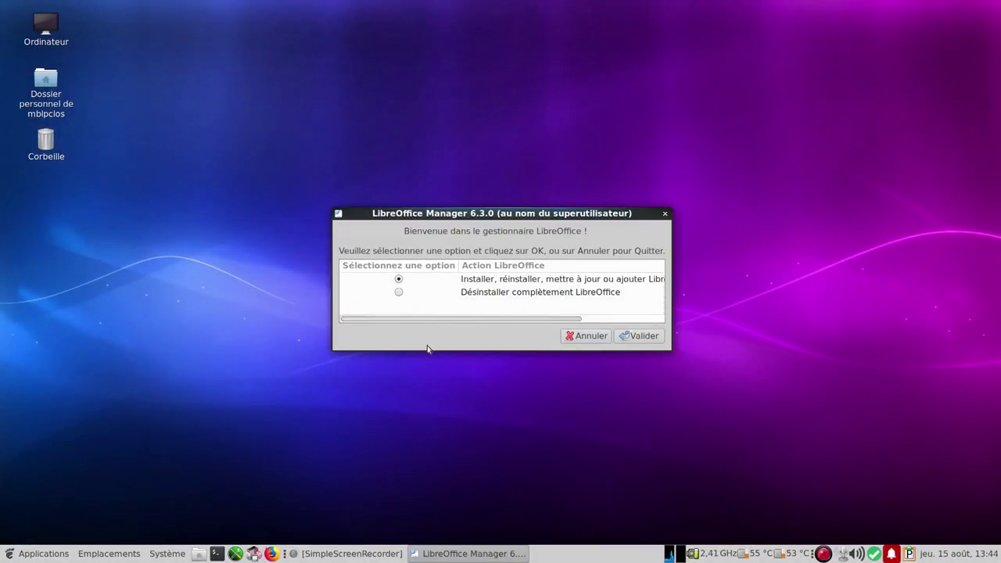
left_click_drag(473, 319, 407, 319)
Choose to replace the expired LibreOffice, then close the warning requiring system updates first
left_click(640, 335)
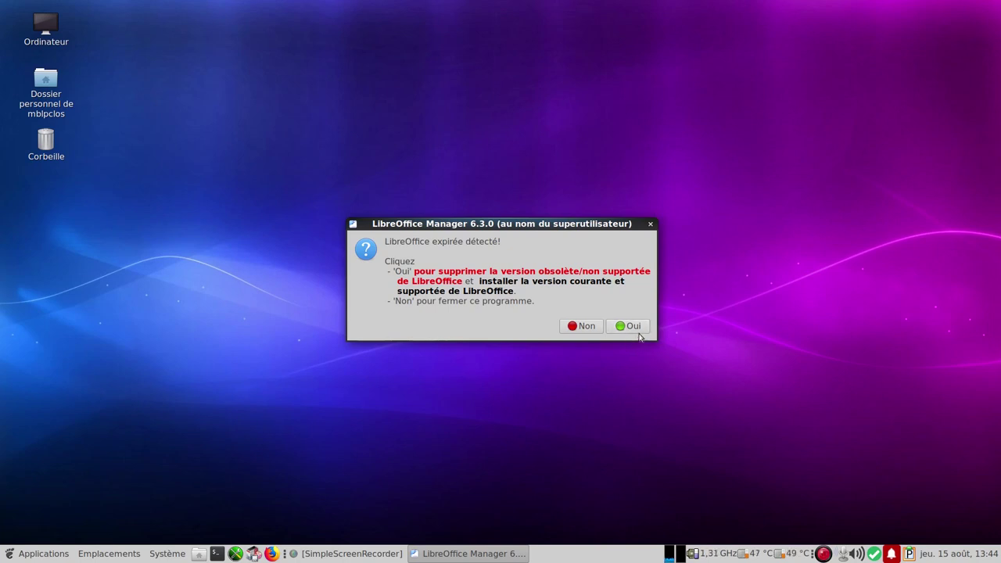
left_click(638, 329)
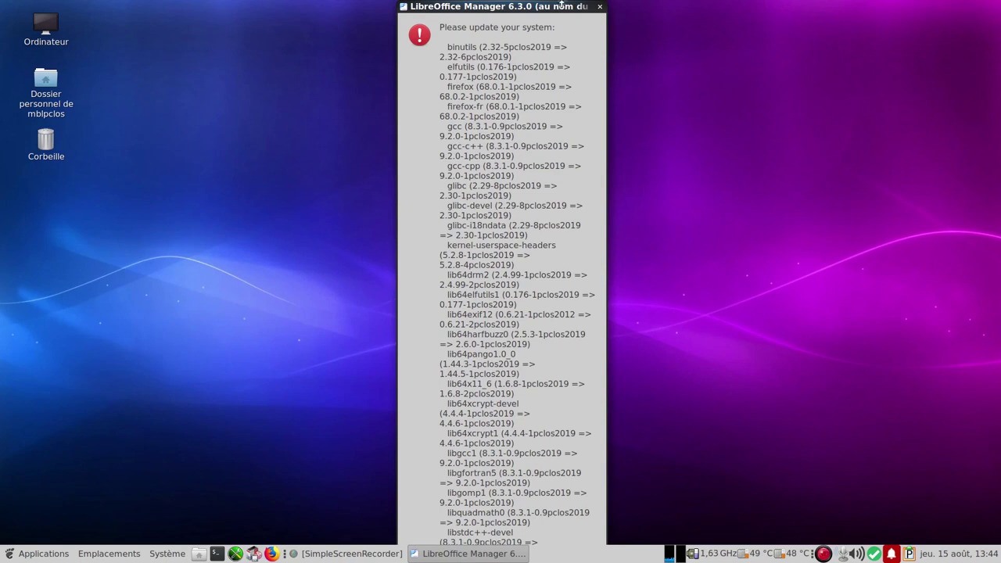
left_click(599, 7)
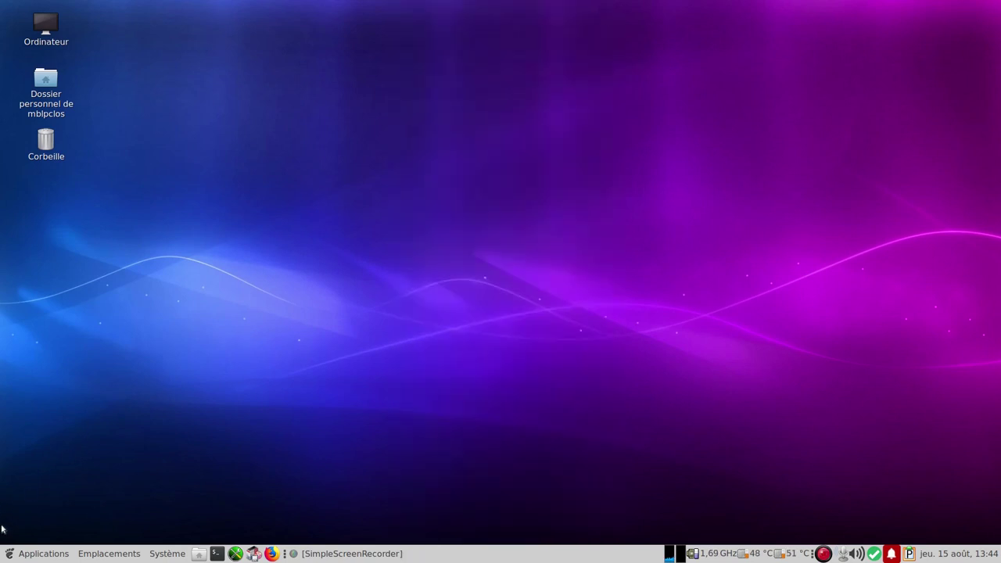
Launch Synaptic from the taskbar and authenticate with the root password
left_click(16, 555)
mouse_move(68, 493)
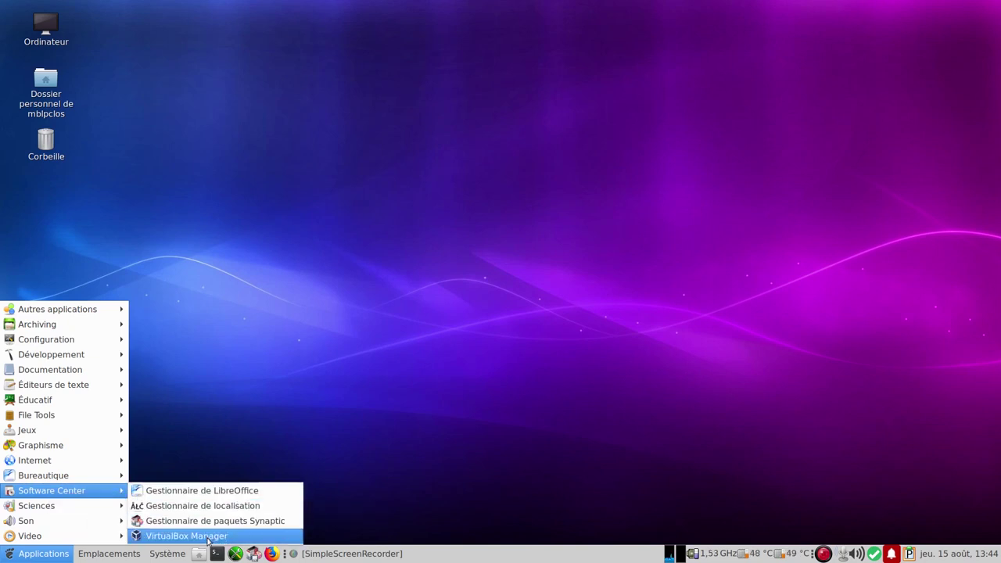
left_click(363, 383)
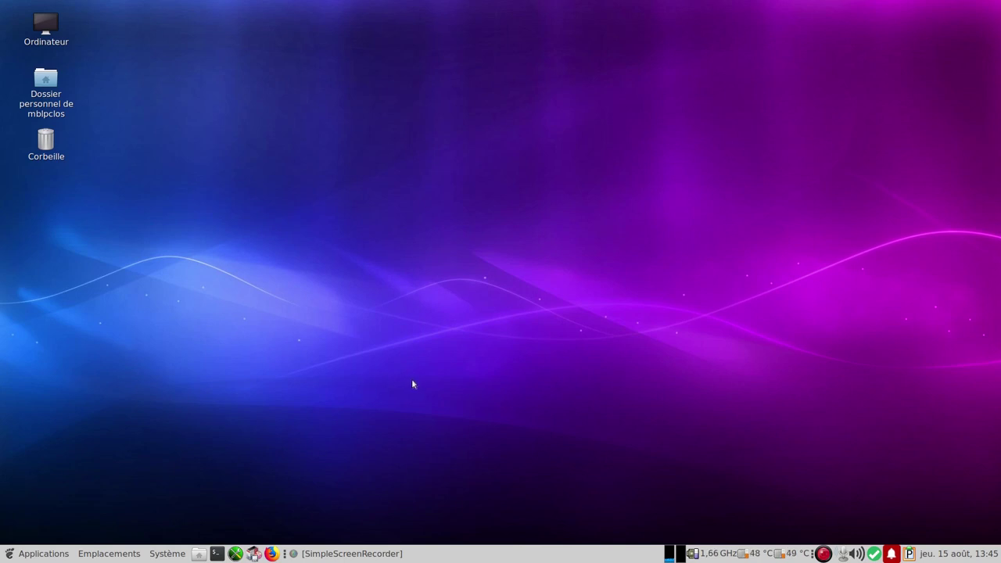
left_click(254, 554)
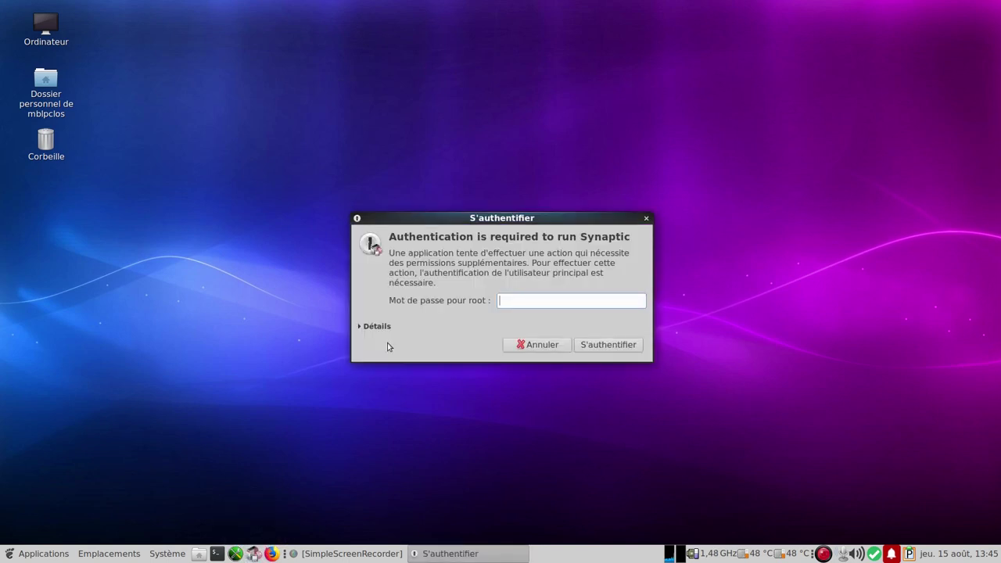
type("********")
key("Return")
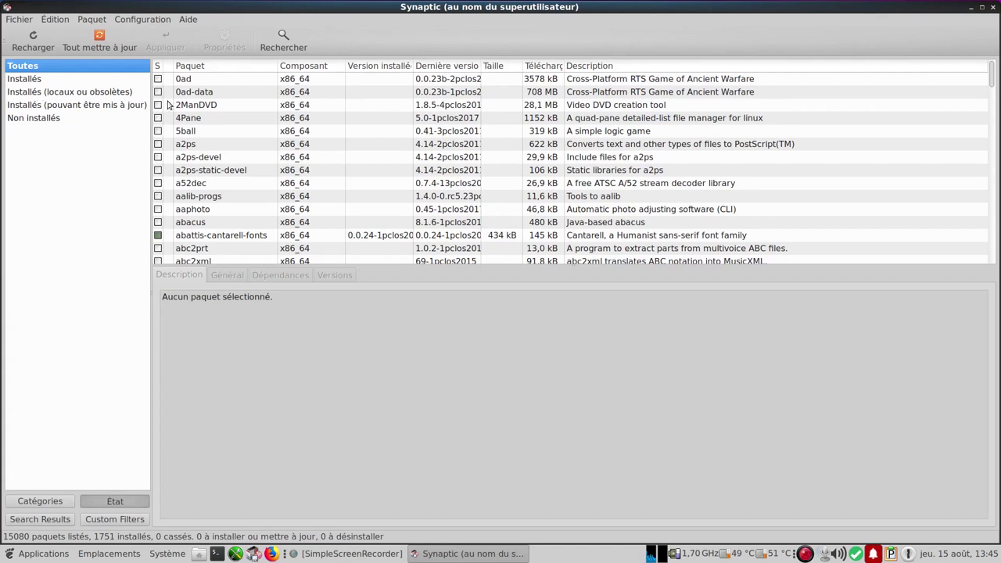
left_click(145, 19)
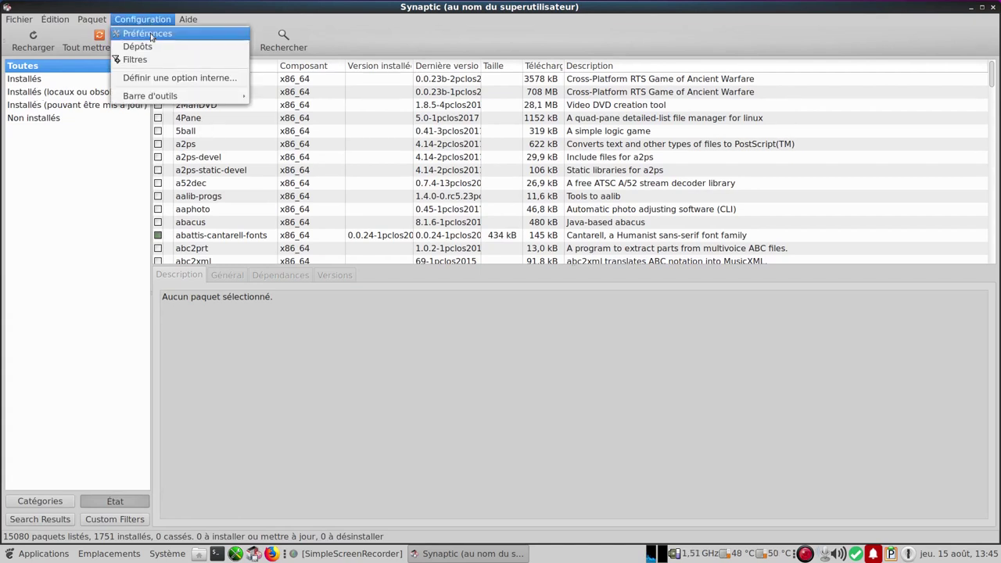
left_click(156, 48)
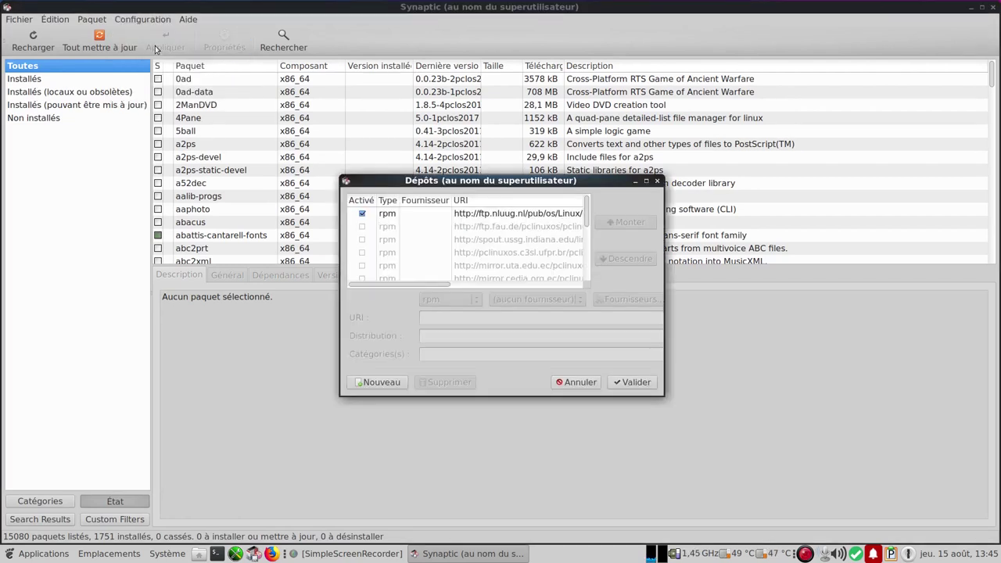
left_click(536, 216)
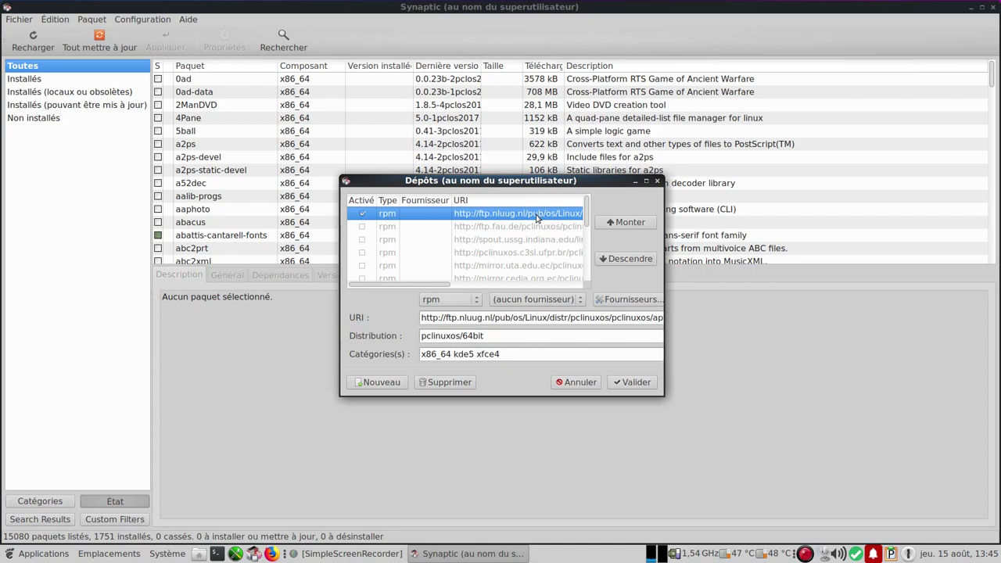
left_click(517, 355)
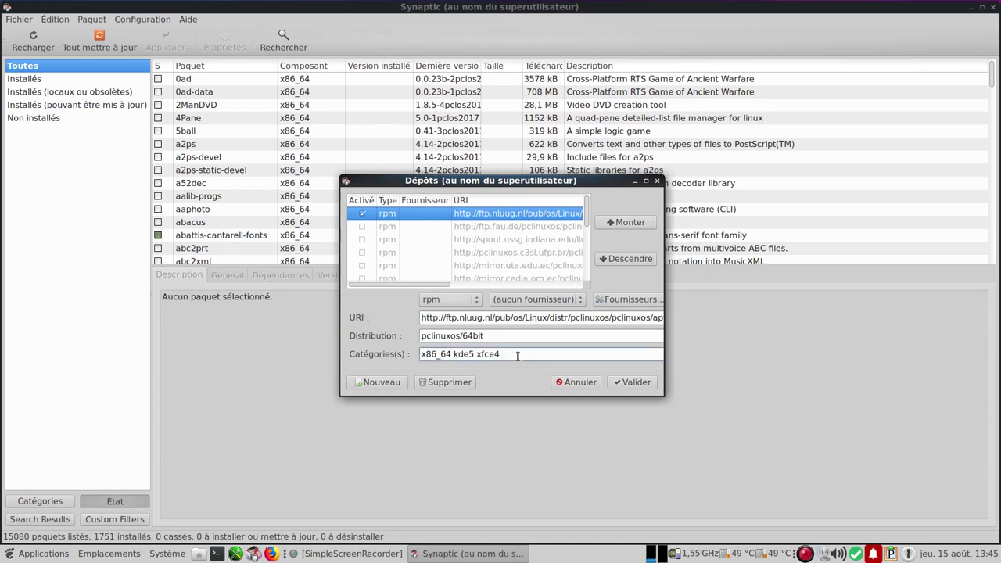
type("retro")
key("BackSpace")
key("BackSpace")
key("BackSpace")
type("te")
left_click(575, 381)
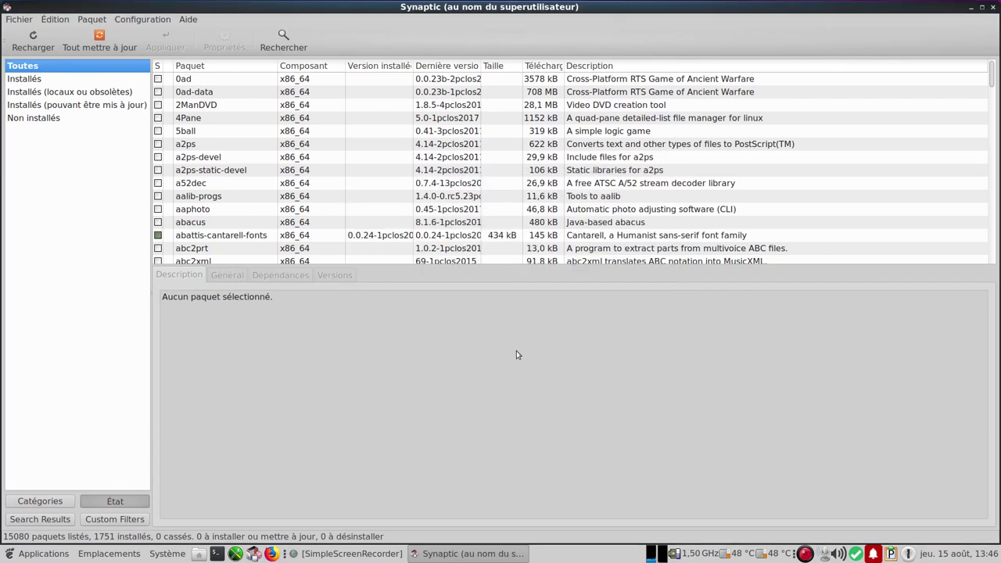
Reload package information and mark all upgrades, accepting the additional required changes
left_click(47, 47)
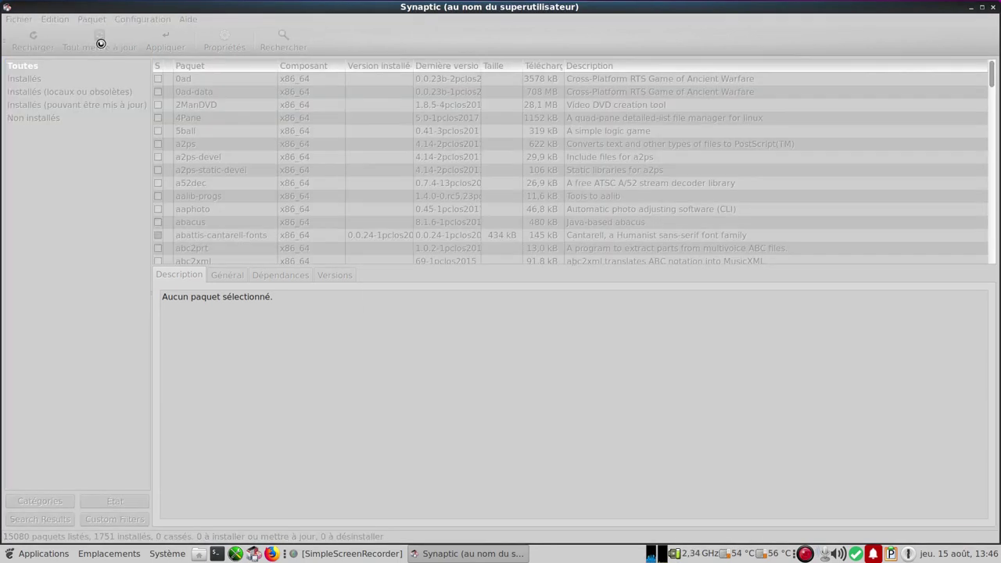
left_click(101, 43)
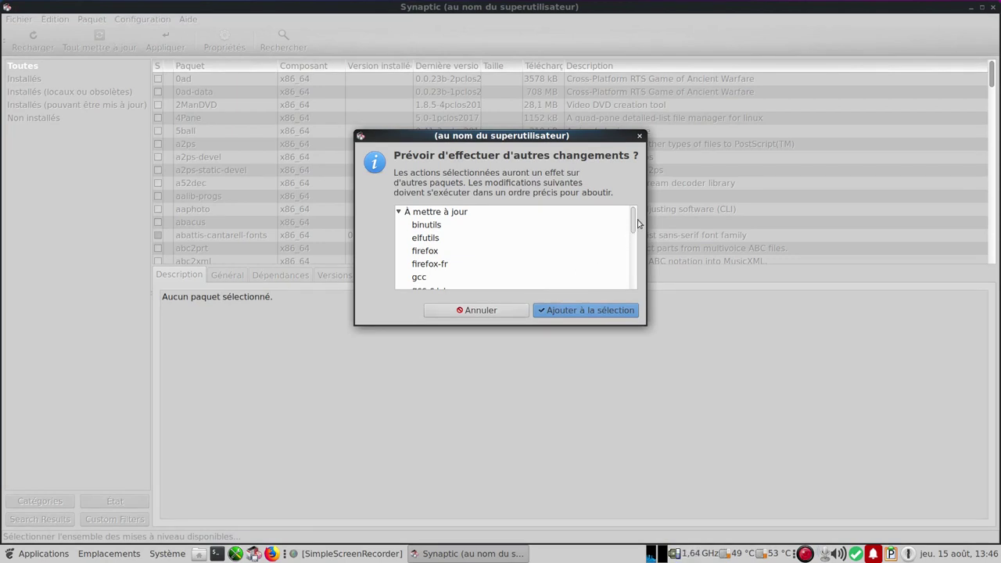
scroll(634, 226, "down", 5)
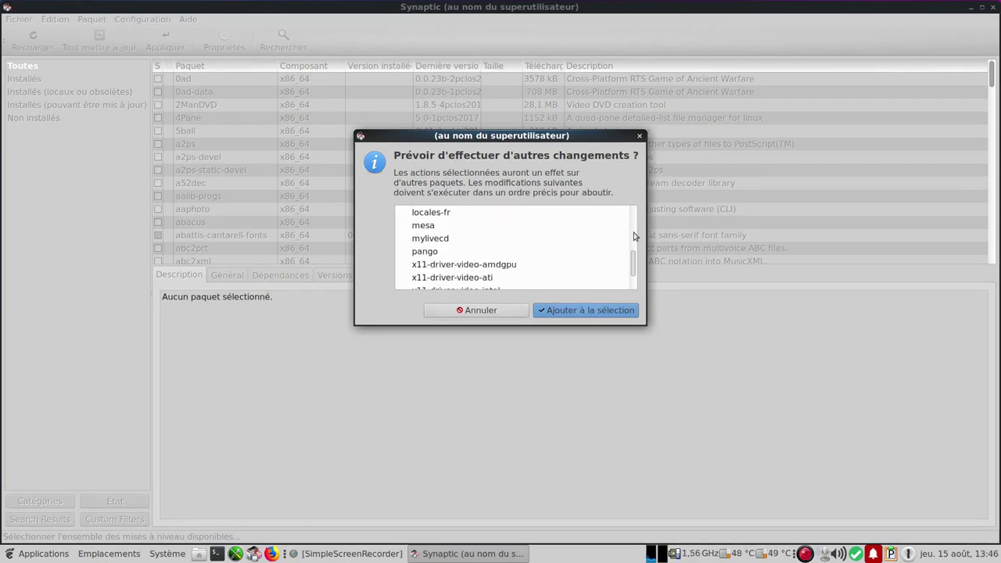
scroll(634, 239, "down", 3)
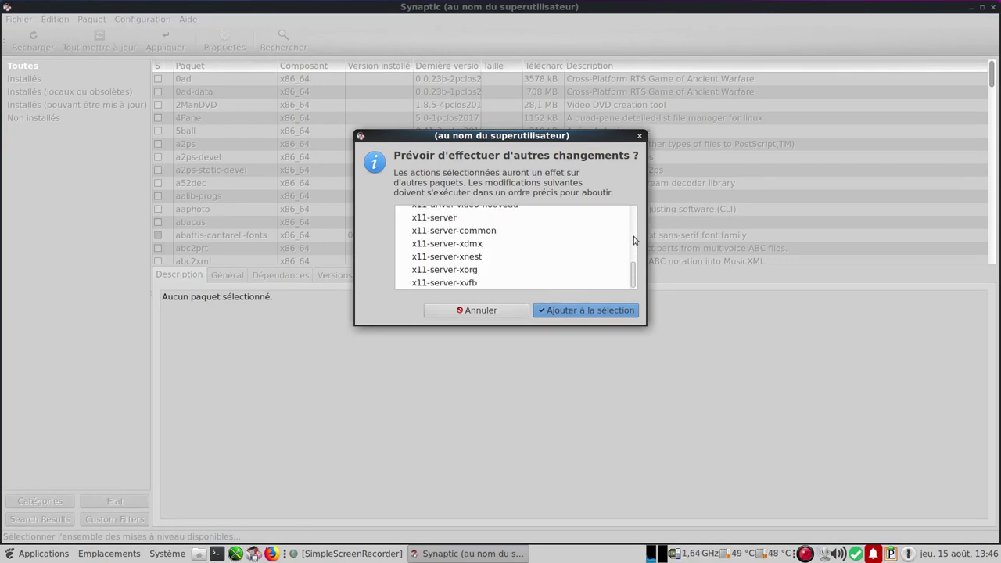
left_click(611, 310)
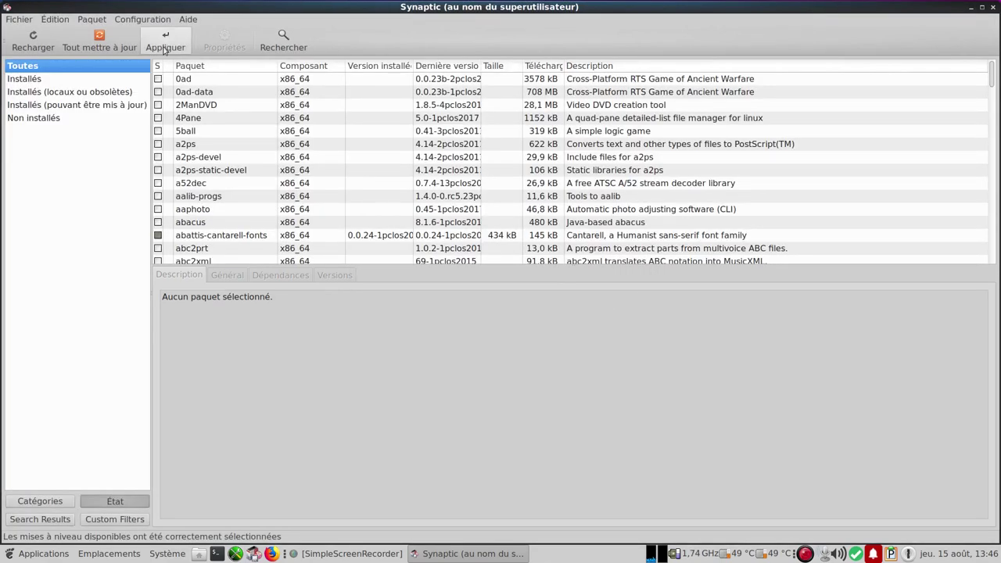
Apply the marked changes with package signature verification enabled, expanding the upgrade details
left_click(164, 49)
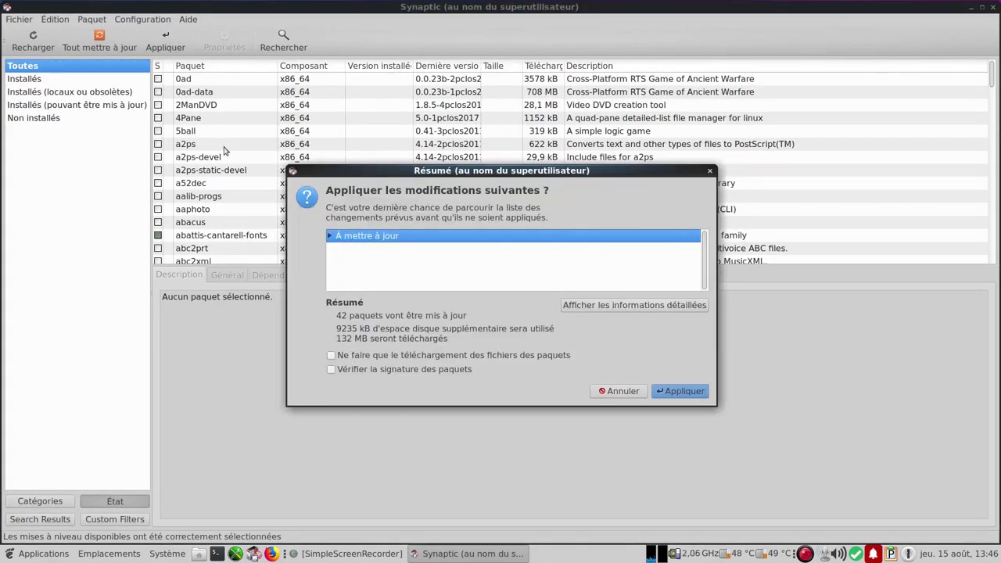
left_click(340, 371)
left_click(332, 236)
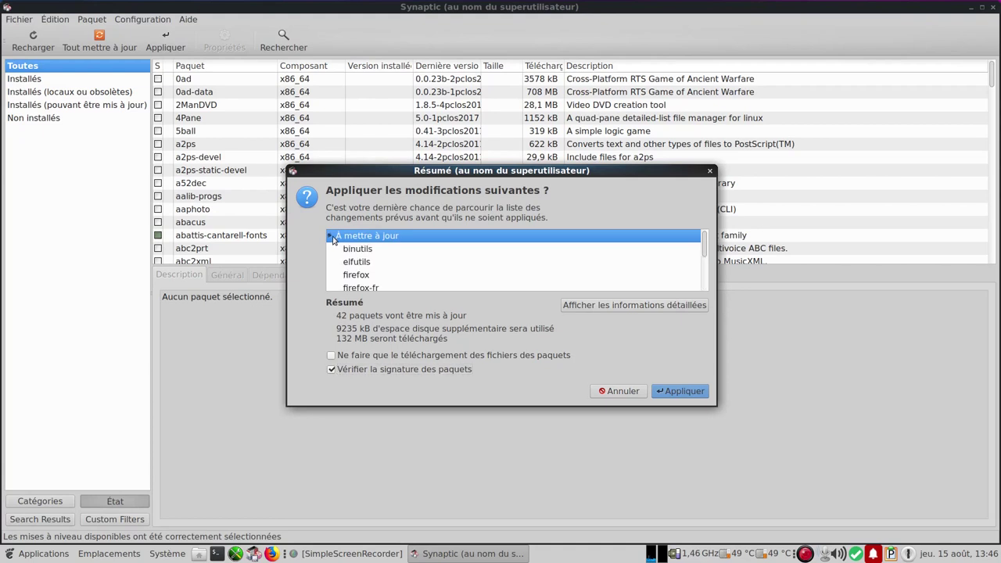
left_click(637, 307)
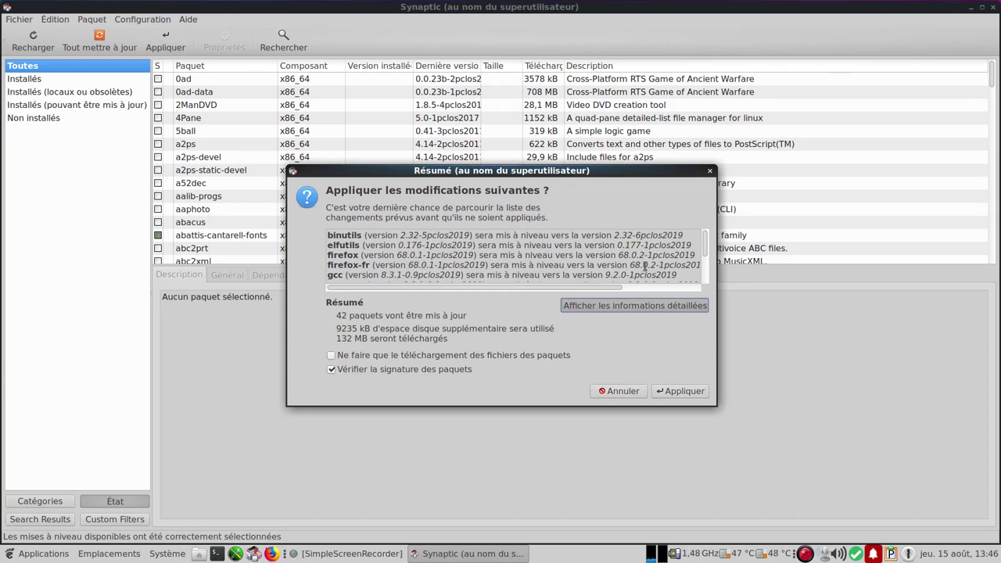
Review the version details of the 42 upgrades and confirm to start downloading
scroll(607, 251, "down", 1)
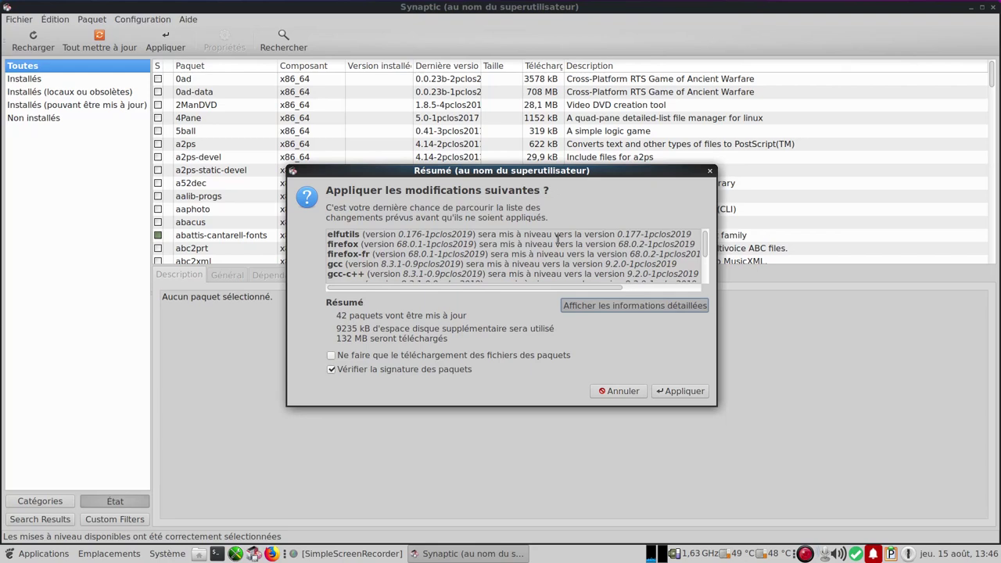
scroll(558, 238, "down", 7)
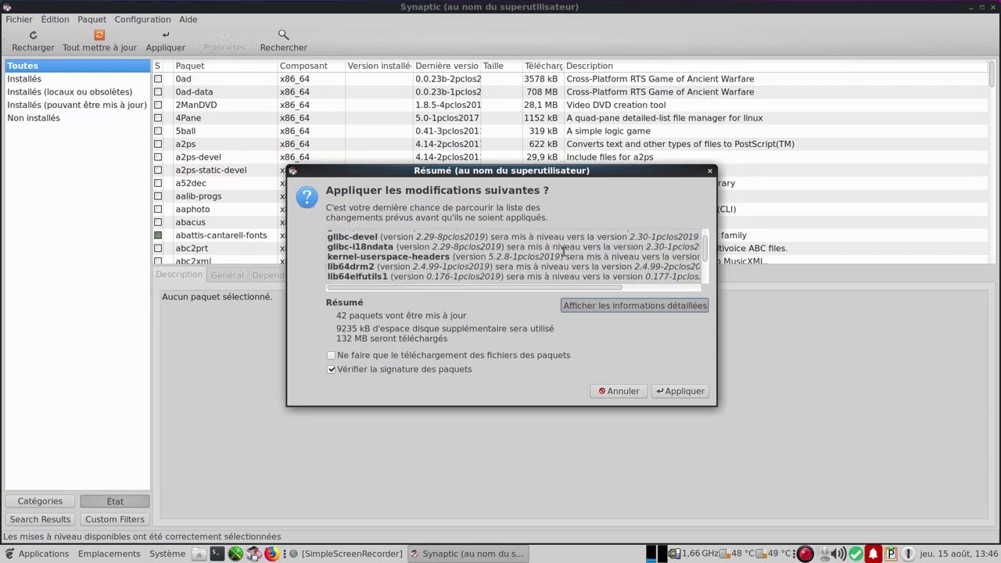
scroll(563, 250, "down", 8)
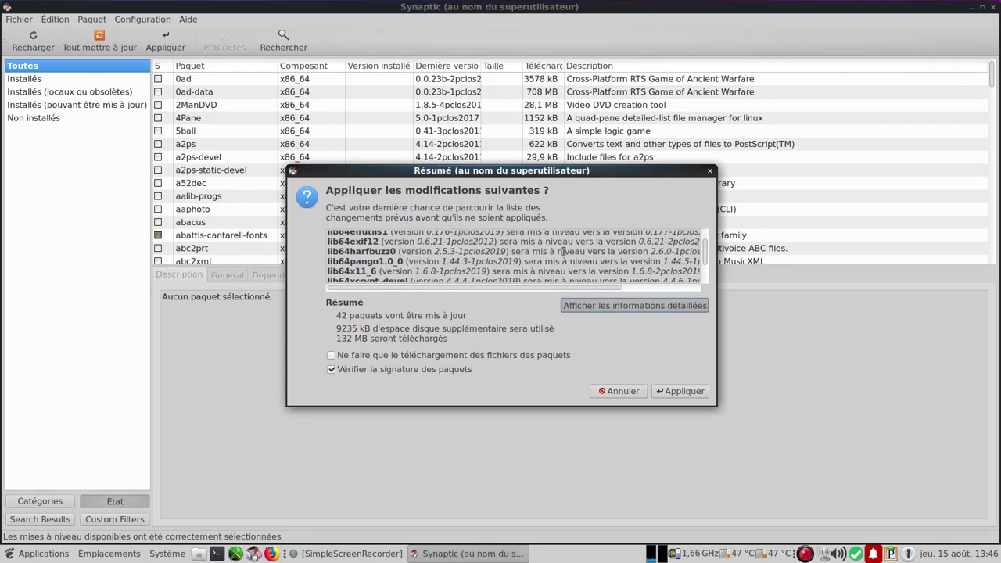
scroll(563, 252, "down", 2)
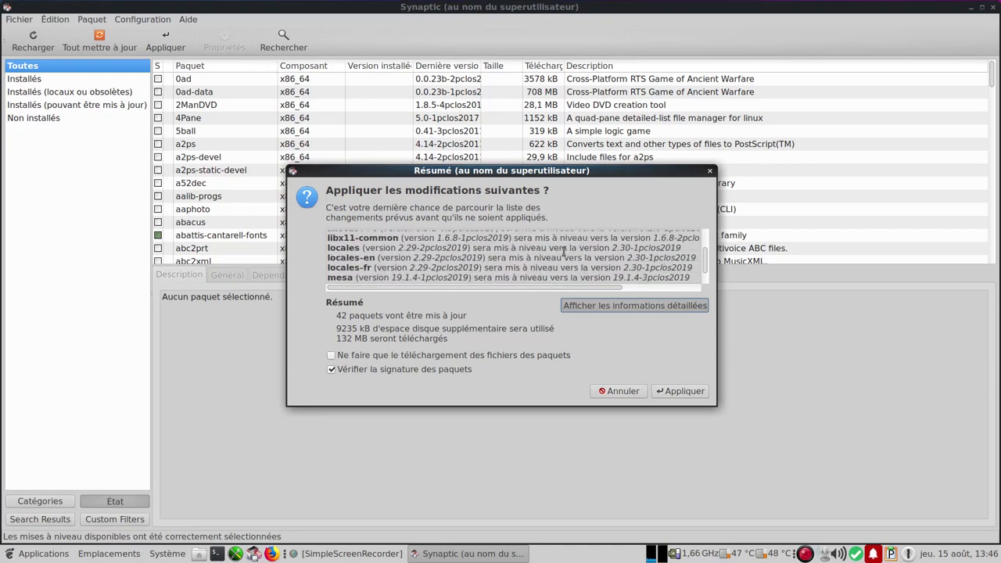
scroll(564, 251, "down", 1)
scroll(562, 252, "down", 3)
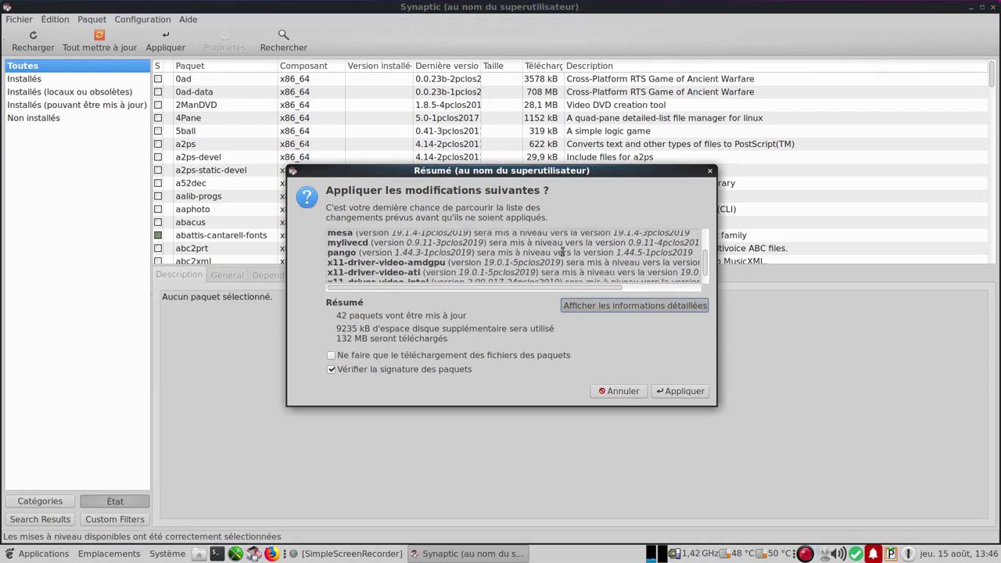
scroll(562, 252, "down", 1)
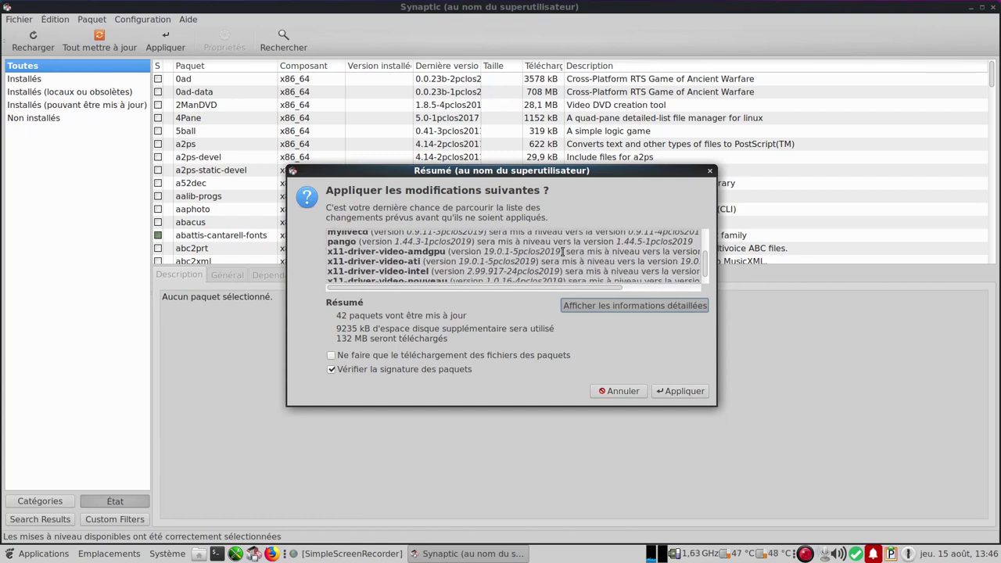
scroll(562, 252, "down", 1)
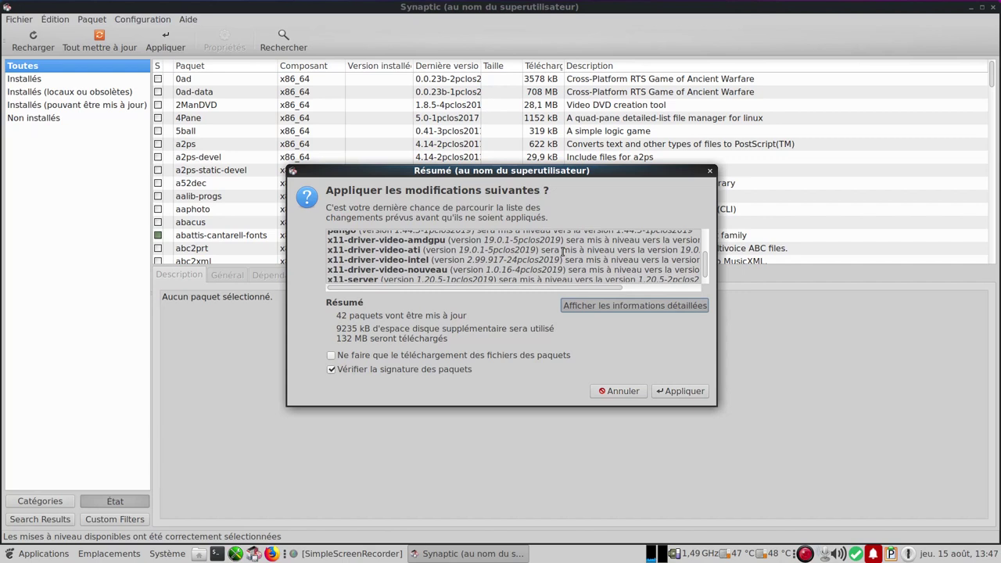
scroll(562, 252, "down", 1)
scroll(563, 251, "down", 5)
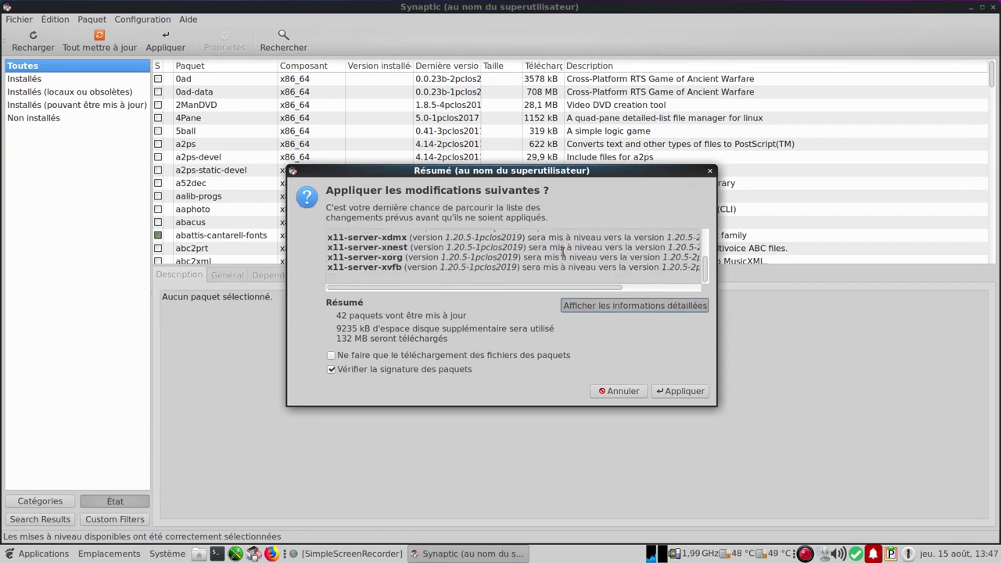
left_click(679, 392)
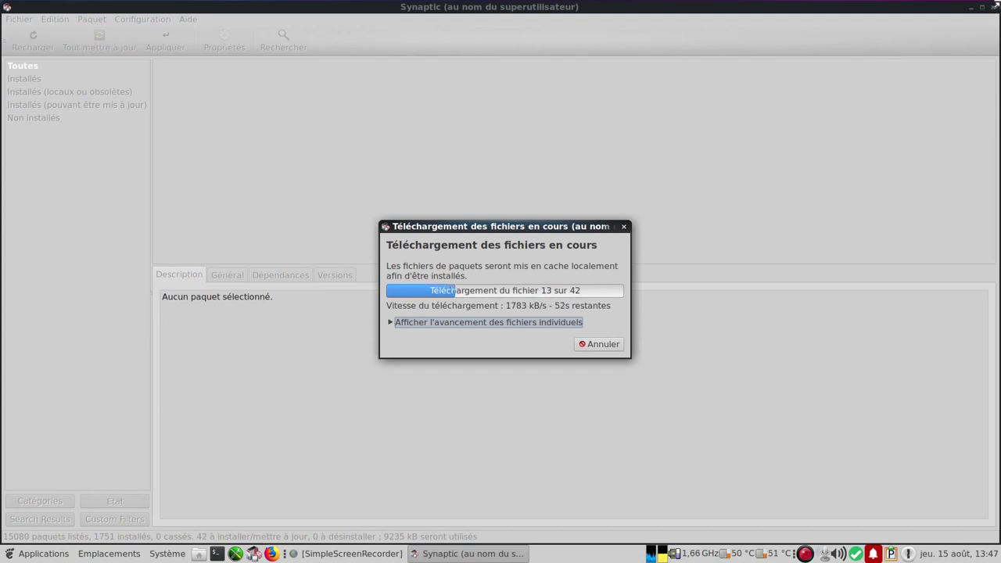
Shrink Synaptic and move it and the download progress window to the upper right
left_click_drag(986, 11, 572, 146)
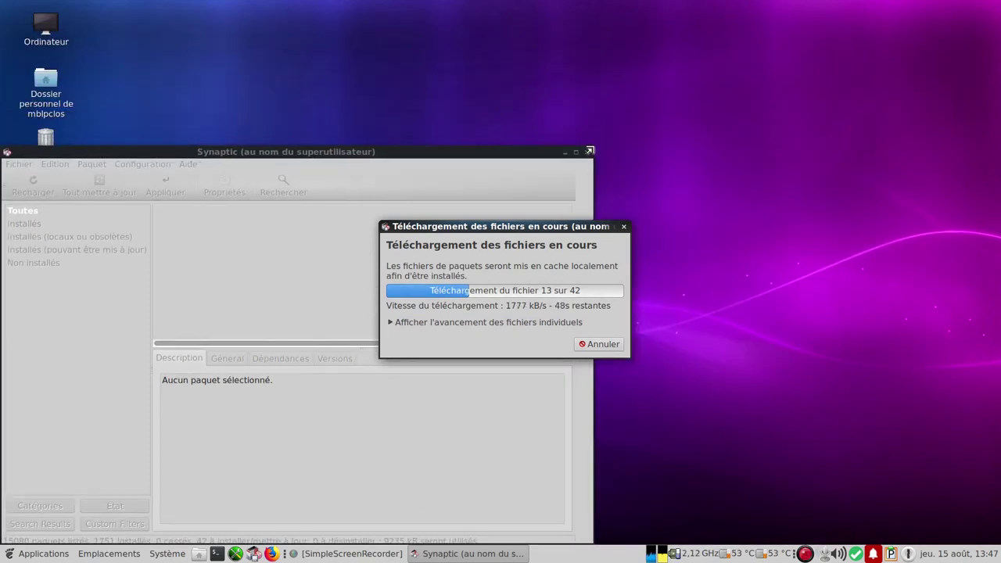
left_click_drag(456, 149, 826, 23)
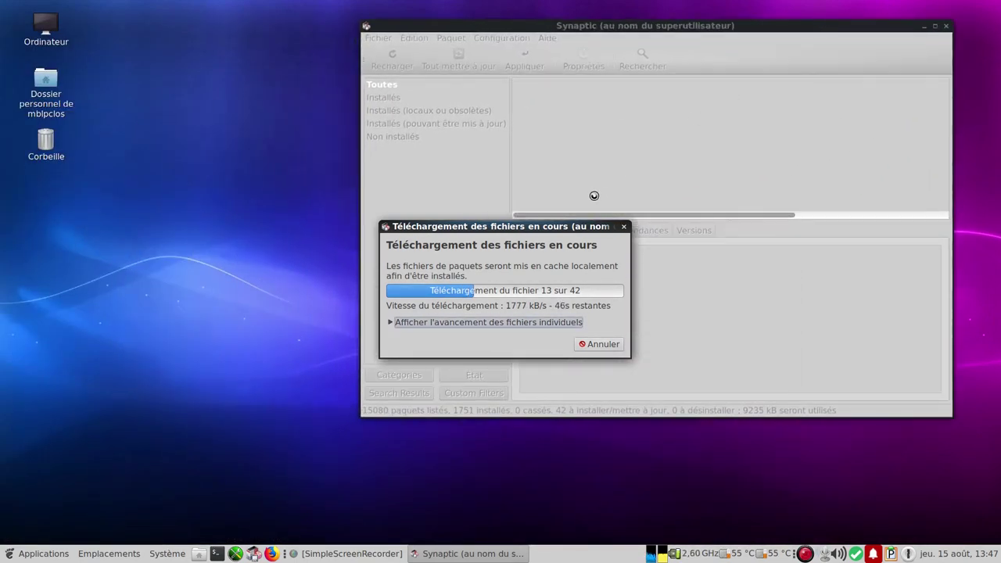
left_click_drag(557, 226, 786, 104)
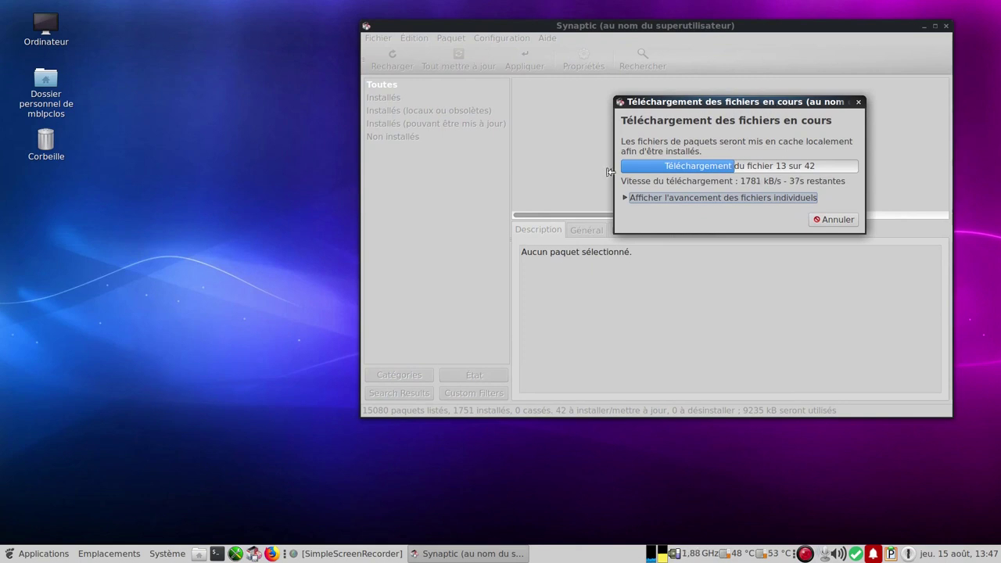
View the About MATE version information from the System menu, then close it
left_click(168, 556)
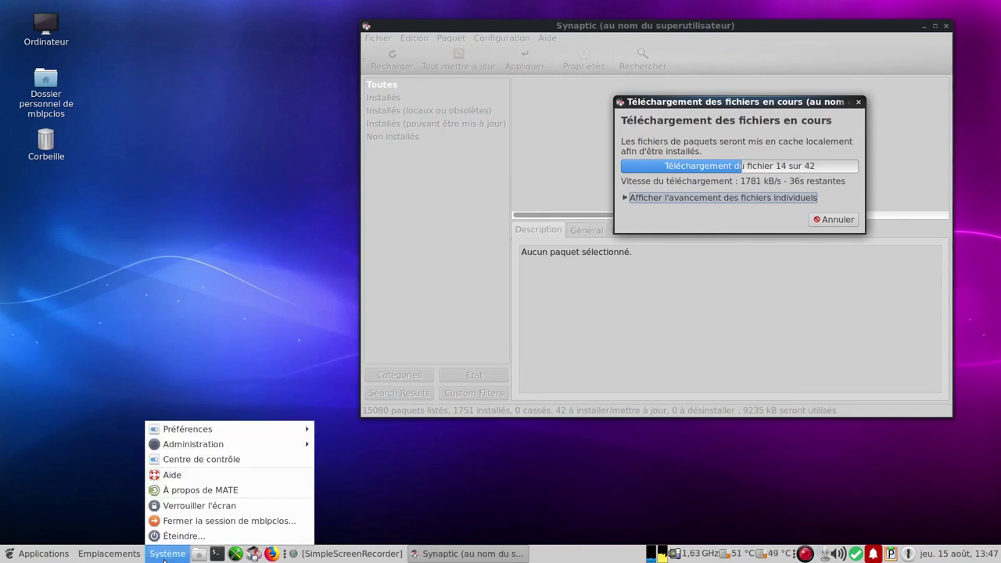
left_click(214, 491)
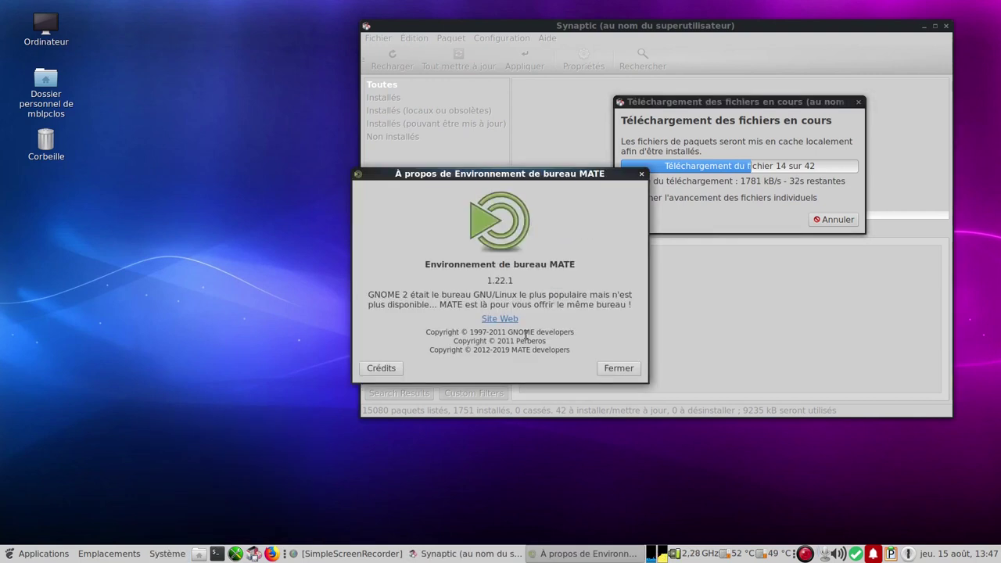
left_click(618, 368)
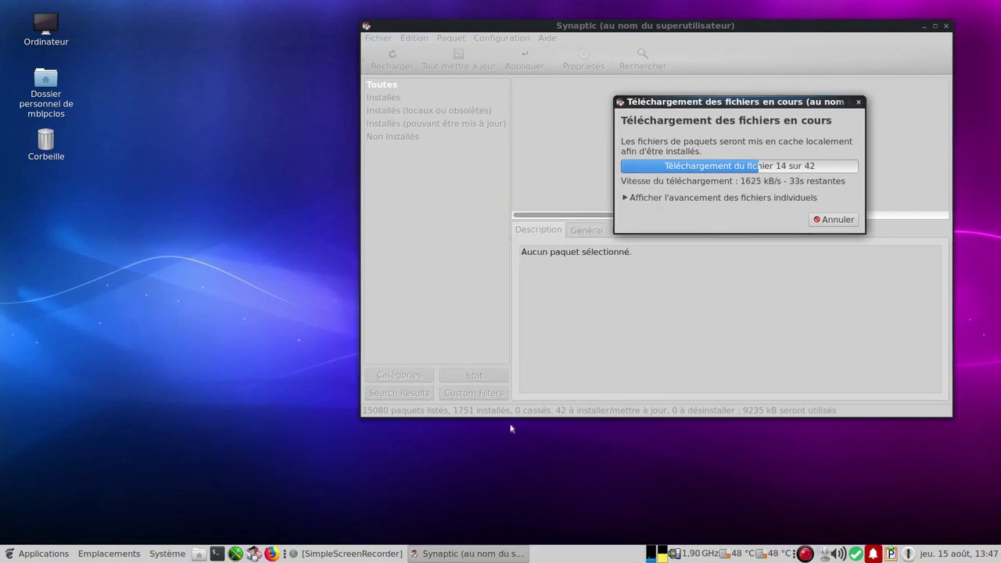
Open the Control Center, move it left and scroll down to the Autre section
left_click(159, 557)
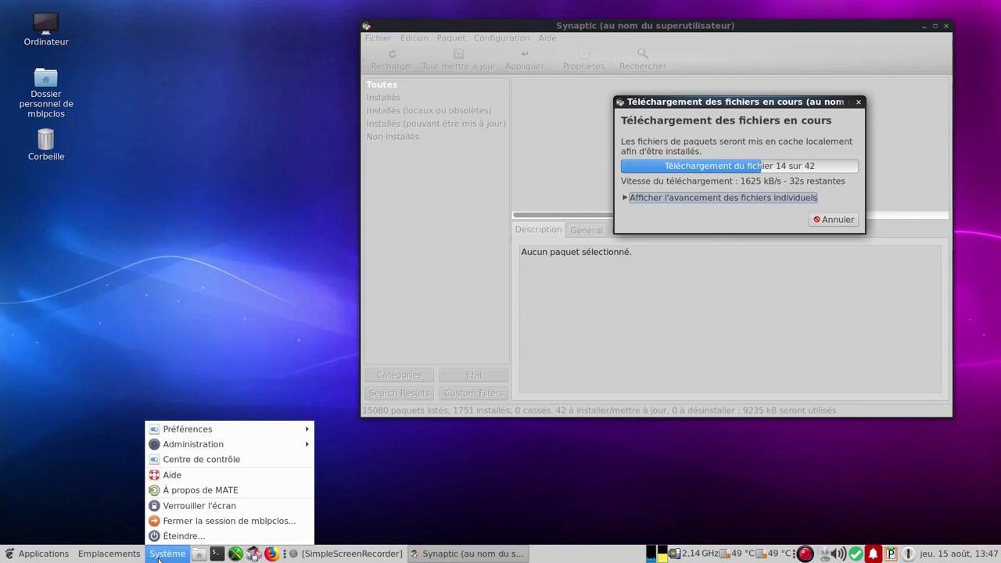
left_click(227, 459)
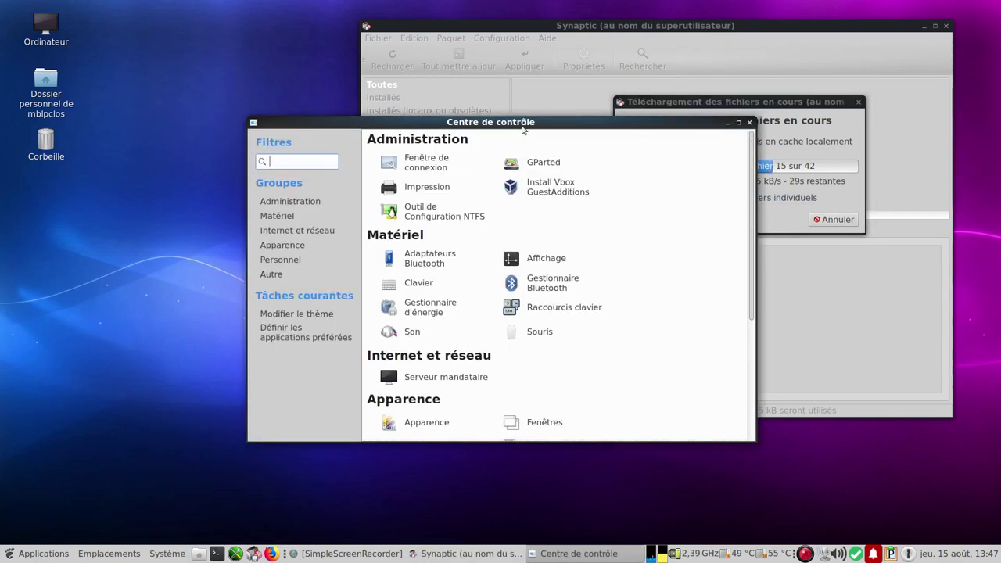
left_click_drag(520, 122, 408, 135)
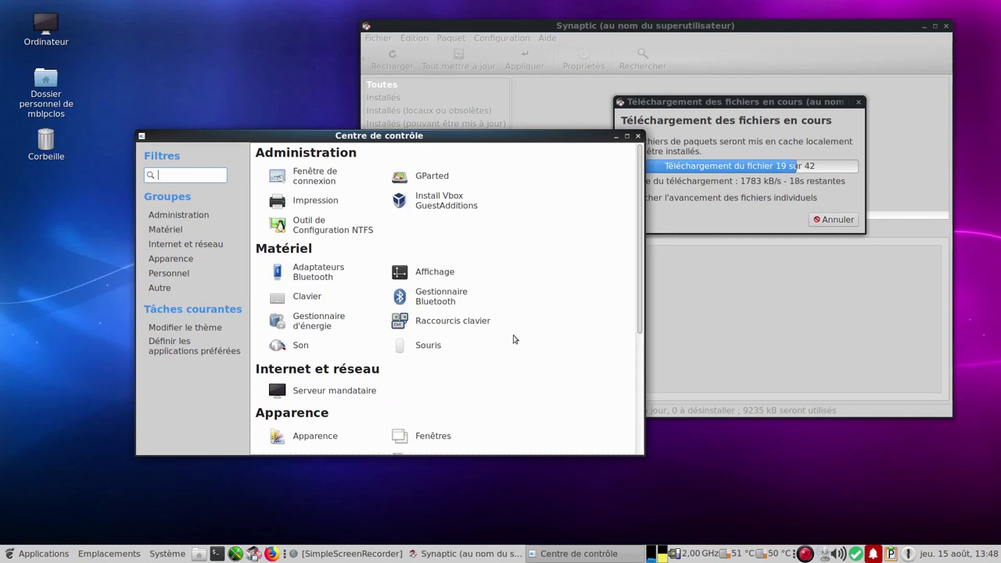
scroll(517, 363, "down", 2)
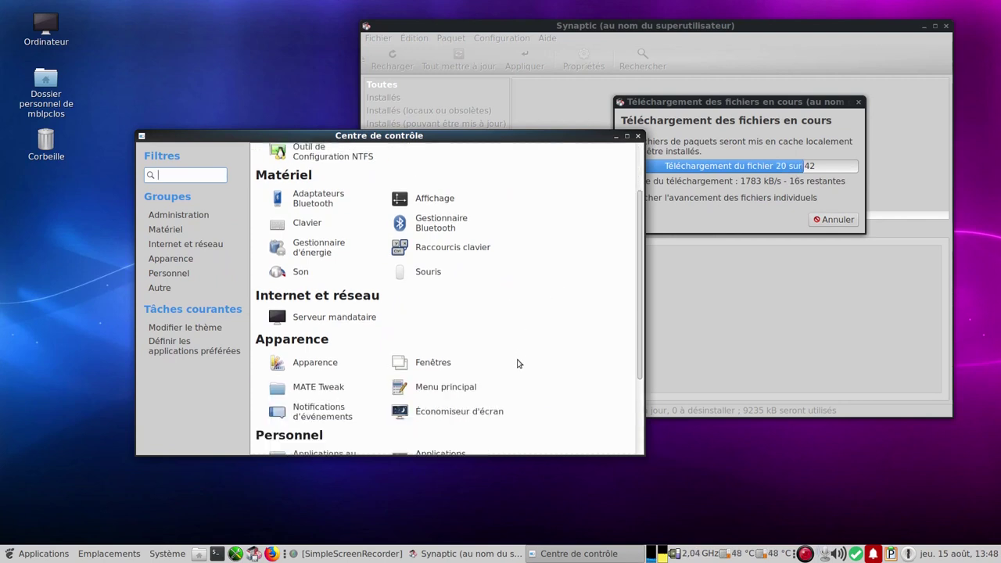
scroll(517, 363, "down", 1)
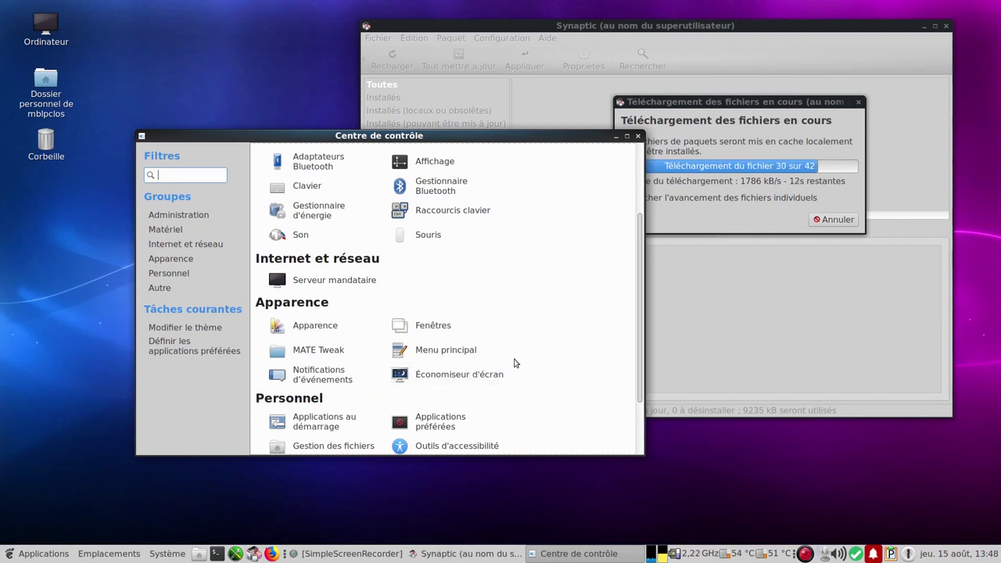
scroll(517, 361, "down", 2)
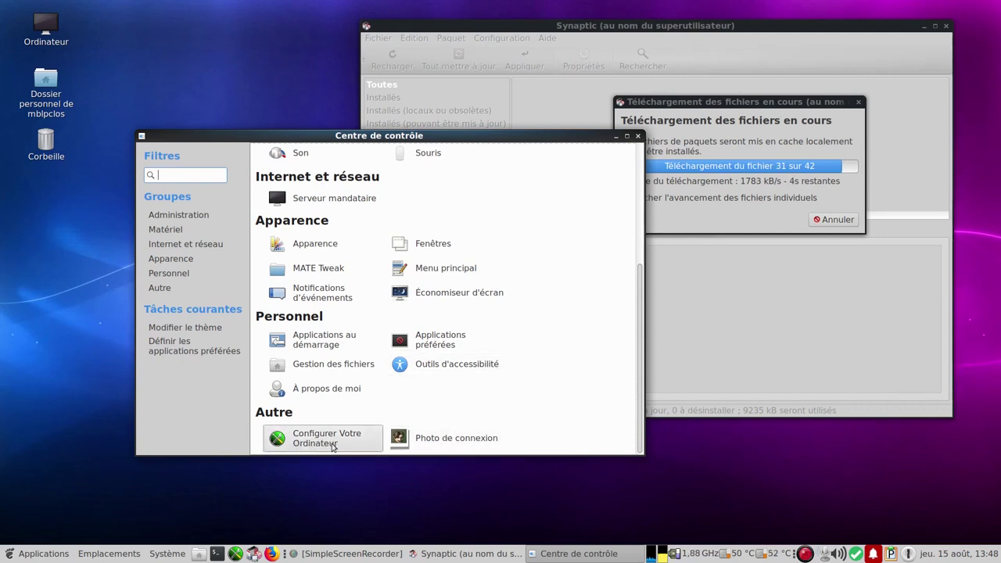
Open Login Photo and preview face images like cat-eye, grapes, fish, flower and flake
left_click(459, 446)
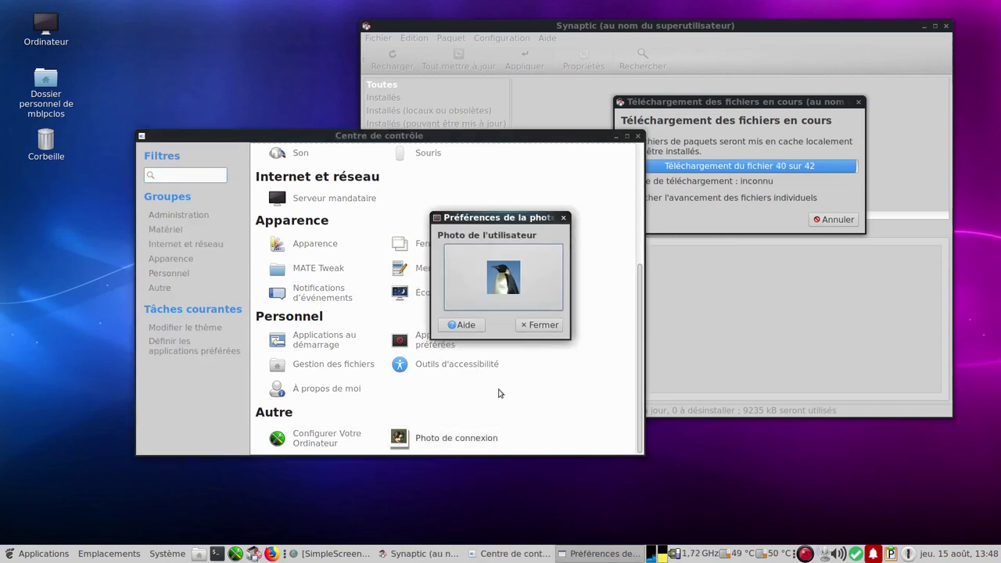
left_click(515, 286)
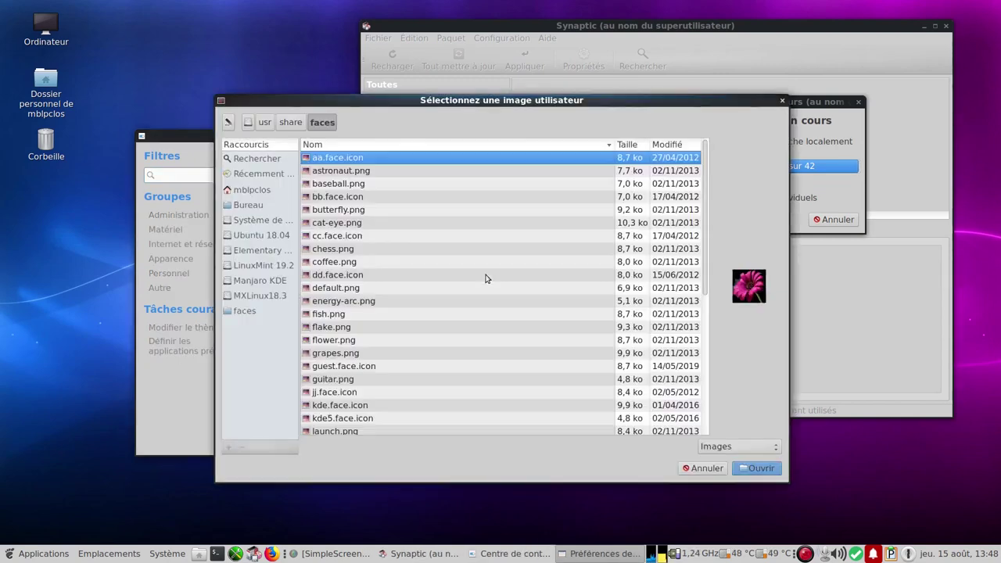
left_click(336, 225)
left_click(326, 289)
left_click(323, 353)
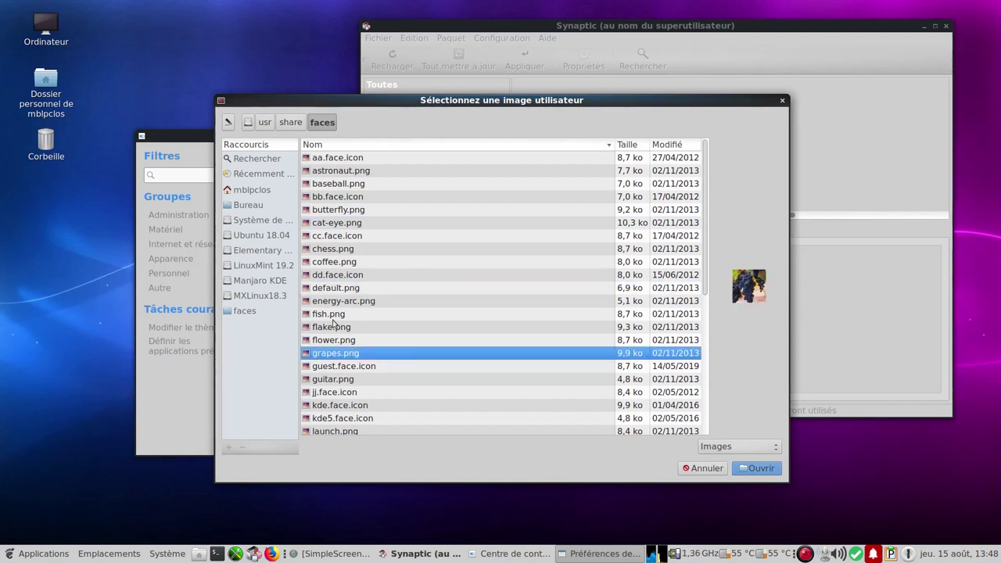
left_click(331, 317)
left_click(330, 339)
left_click(330, 327)
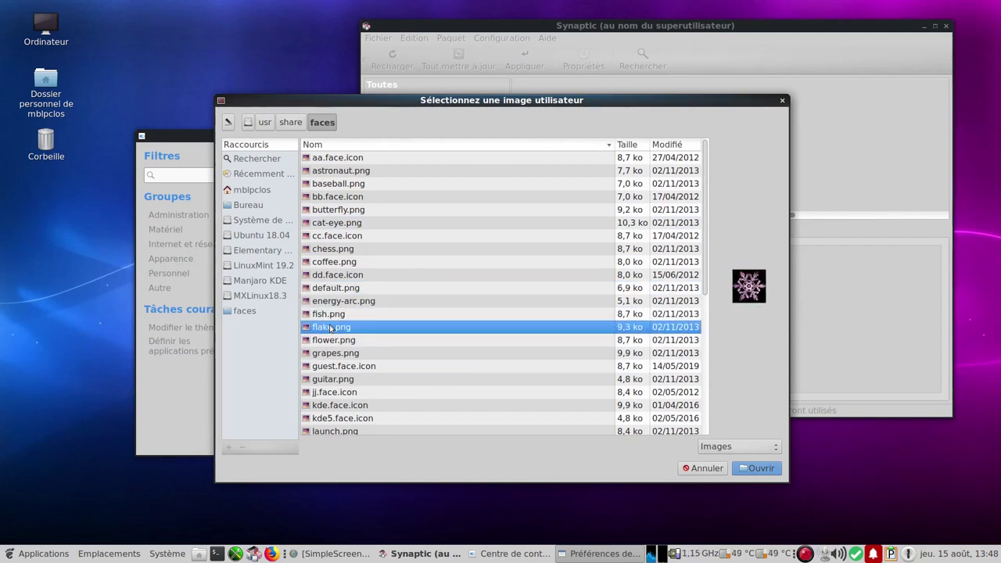
key("Up")
key("Up")
key("Up")
key("Up")
key("Down")
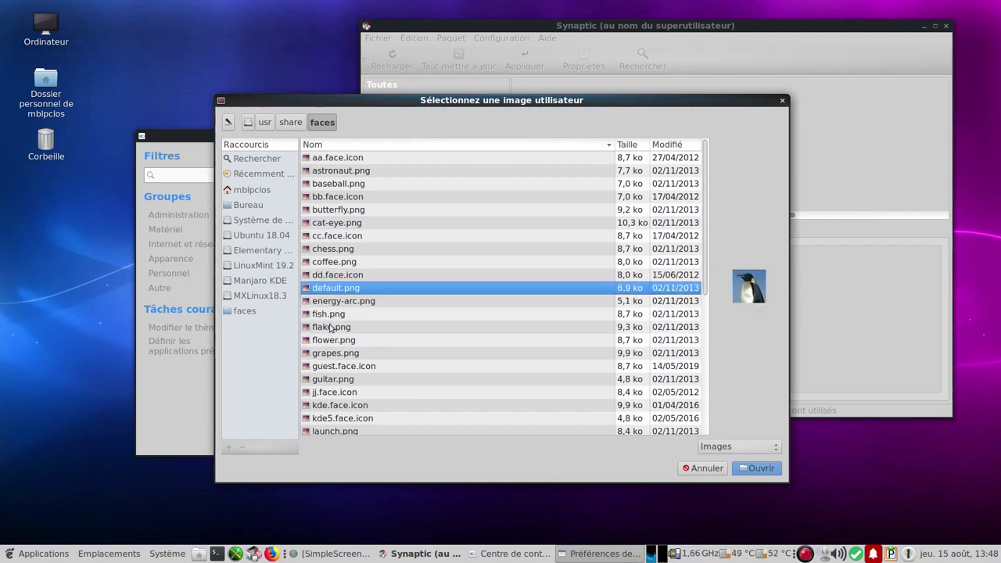
Set default.png as the user photo and close the photo preferences
left_click(755, 469)
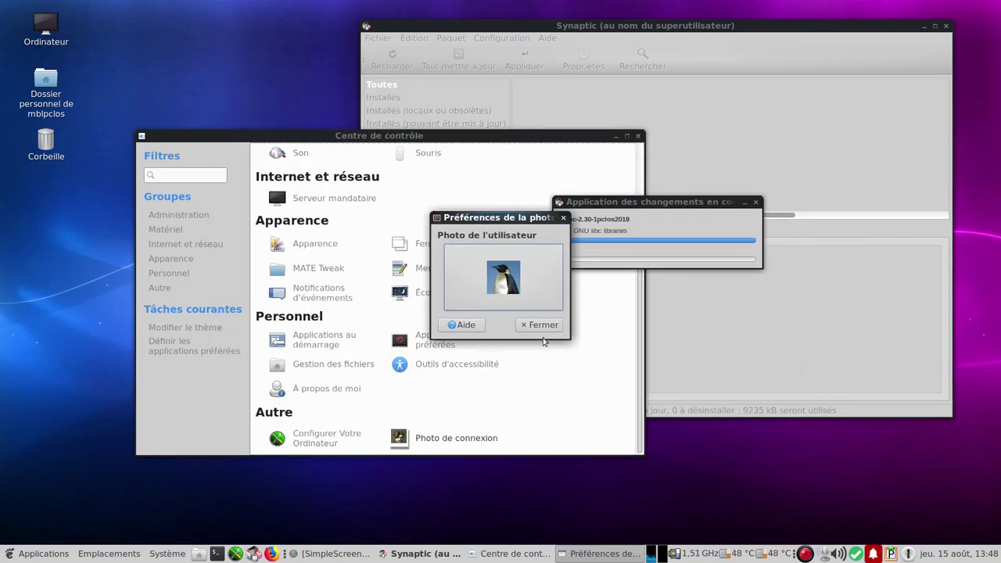
left_click(541, 324)
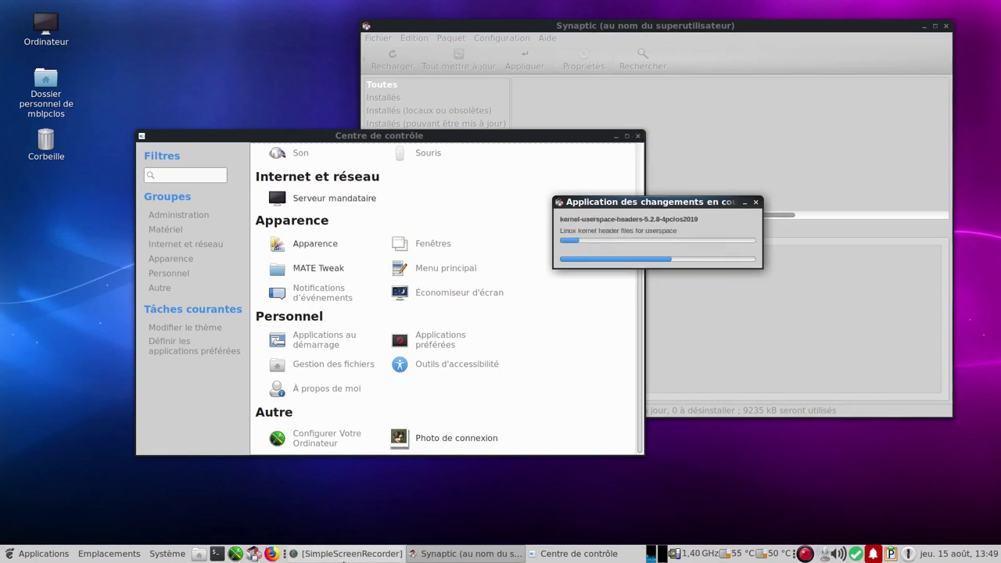
left_click(579, 553)
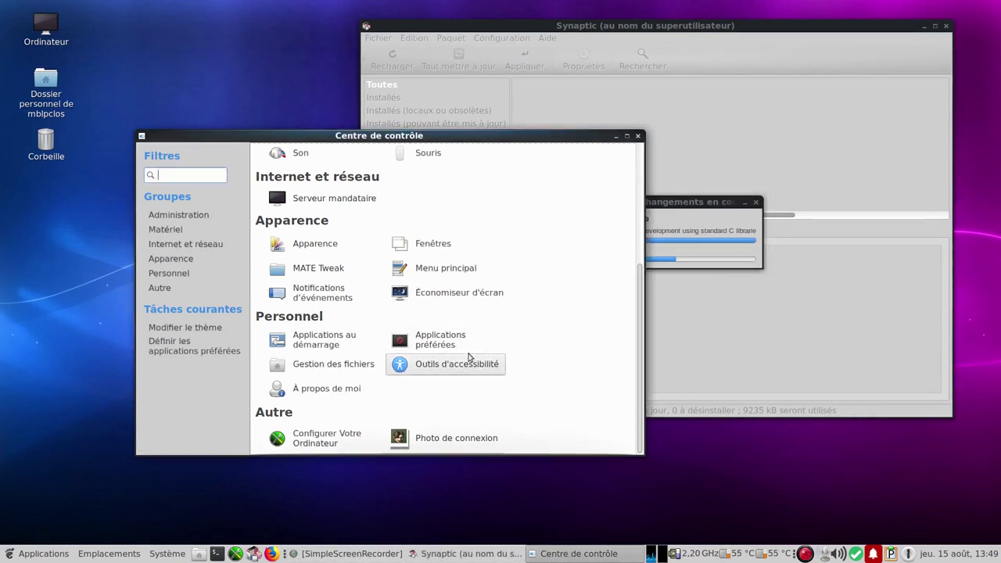
Untick rambox and Parcellite in Startup Applications, then close the preferences
left_click(317, 346)
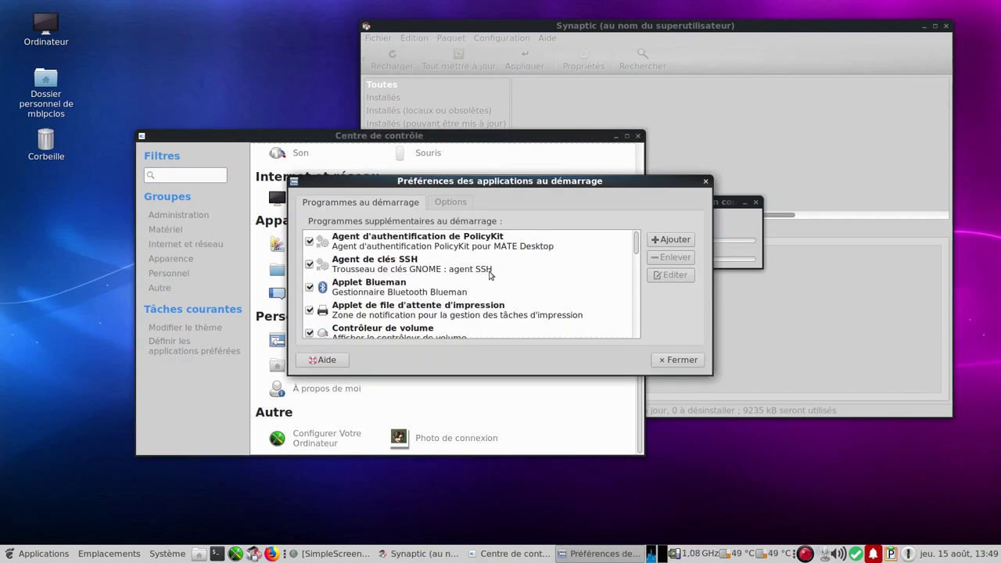
scroll(491, 274, "down", 5)
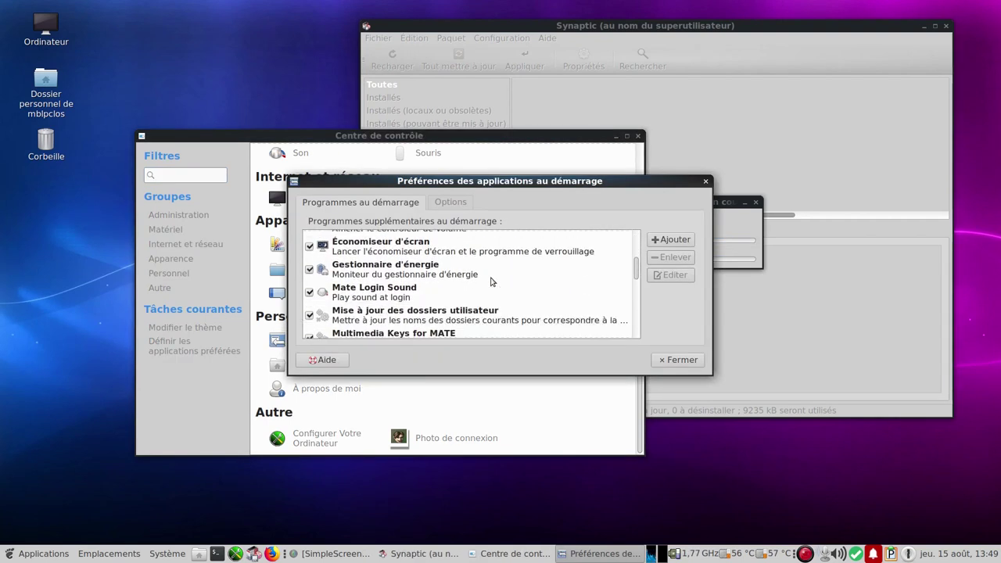
scroll(491, 281, "down", 6)
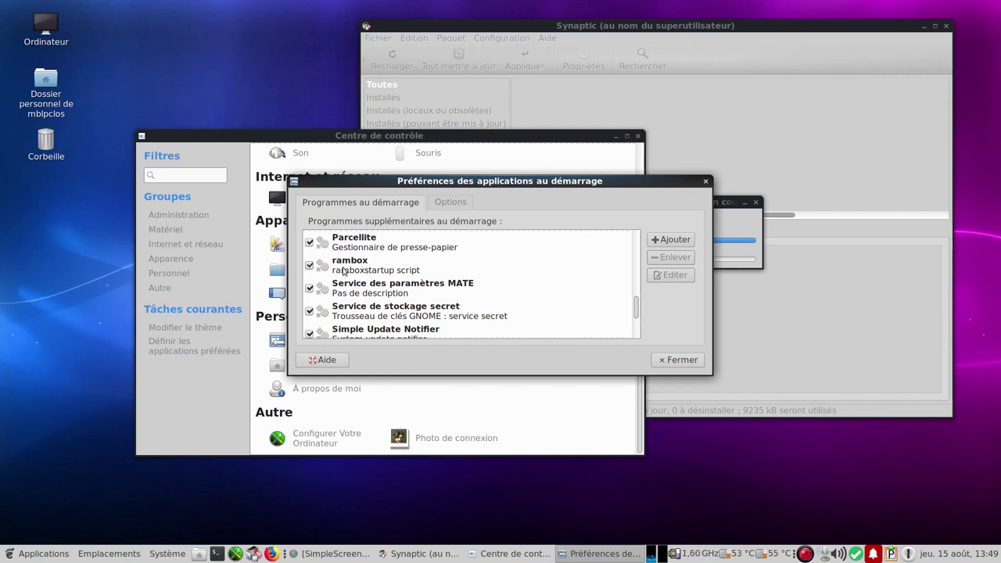
left_click(367, 270)
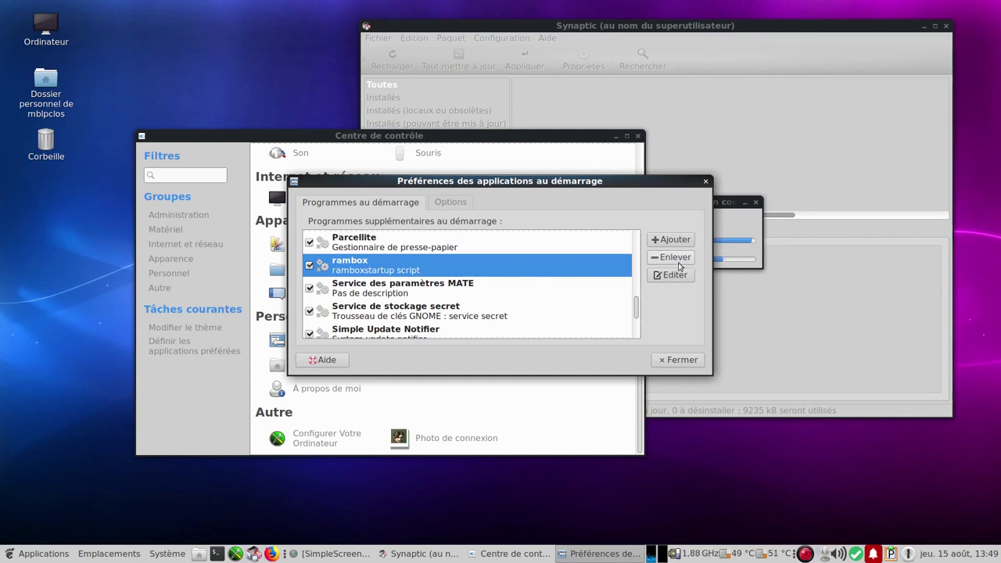
left_click(309, 266)
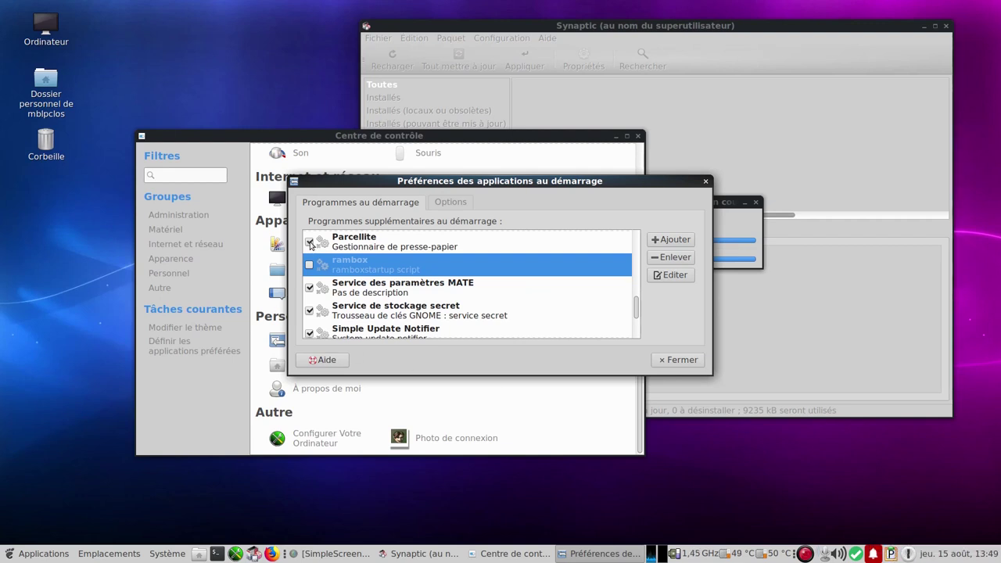
left_click(310, 242)
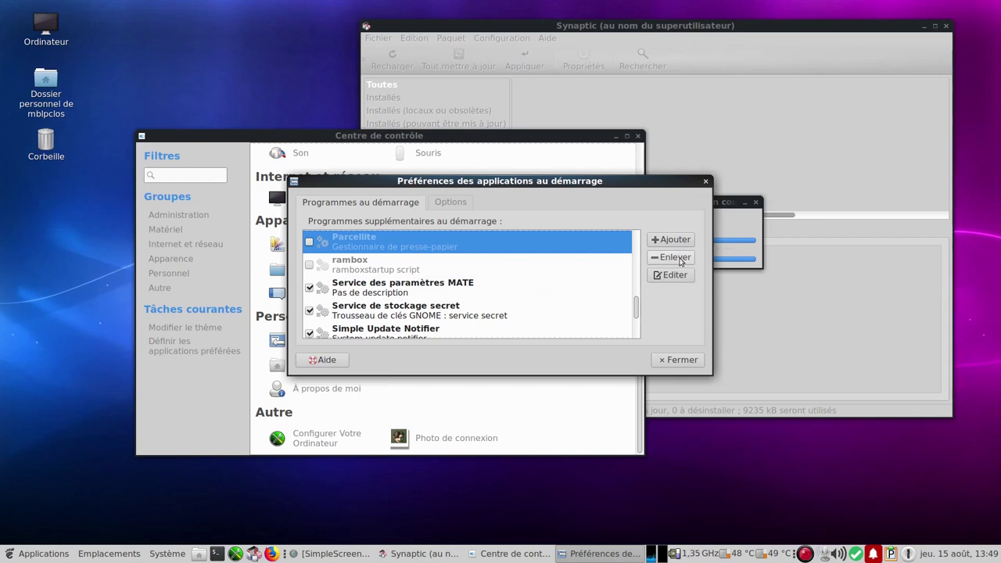
scroll(636, 310, "up", 1)
left_click_drag(636, 310, 634, 280)
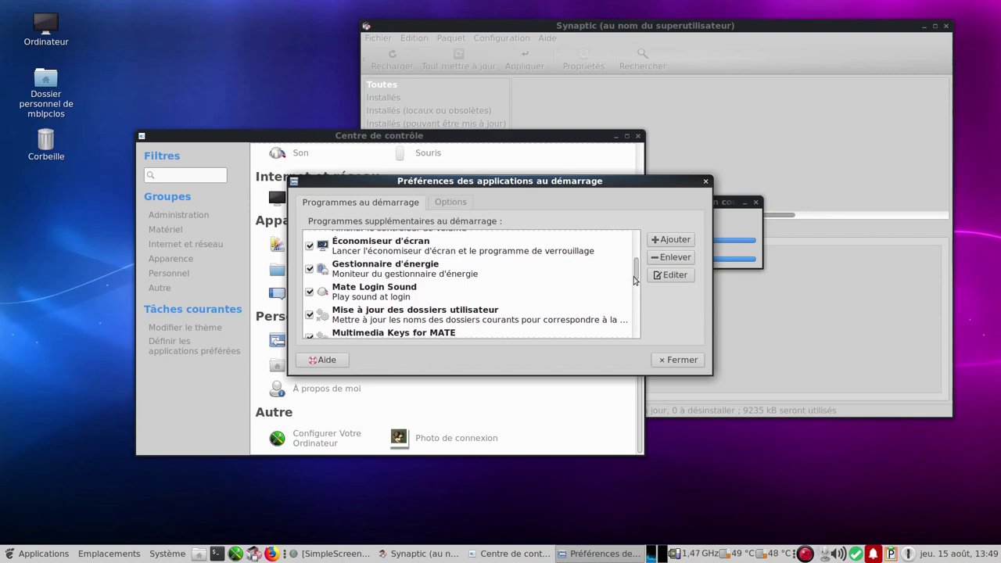
left_click_drag(634, 281, 636, 340)
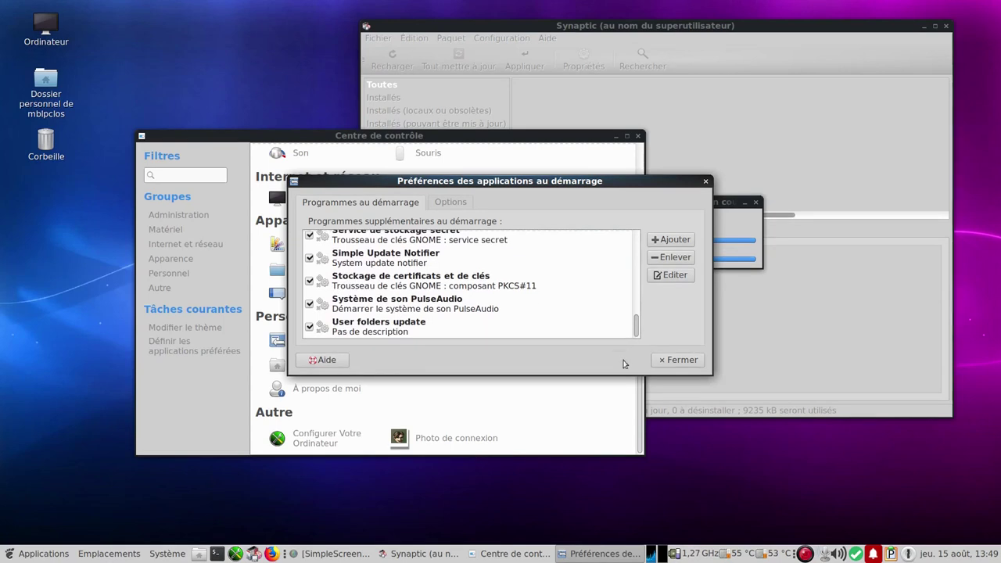
left_click(670, 360)
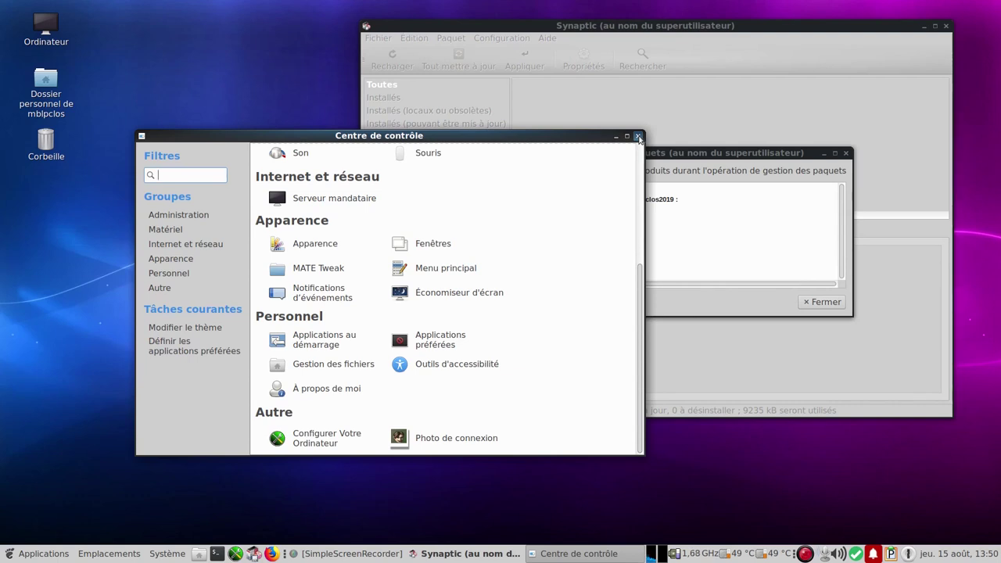
Close the Control Center and dismiss Synaptic's glibc reboot-recommendation message
left_click(639, 137)
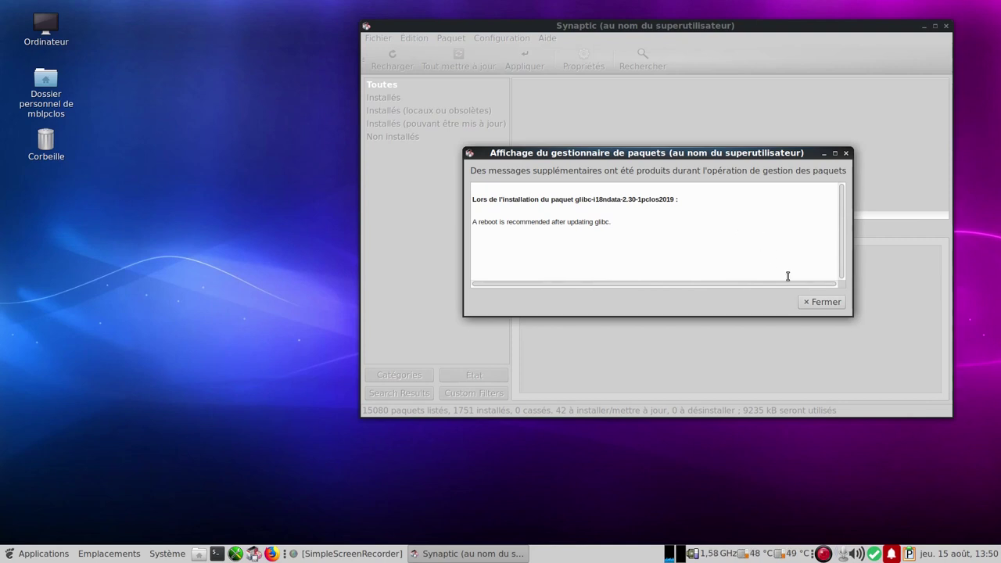
left_click(826, 302)
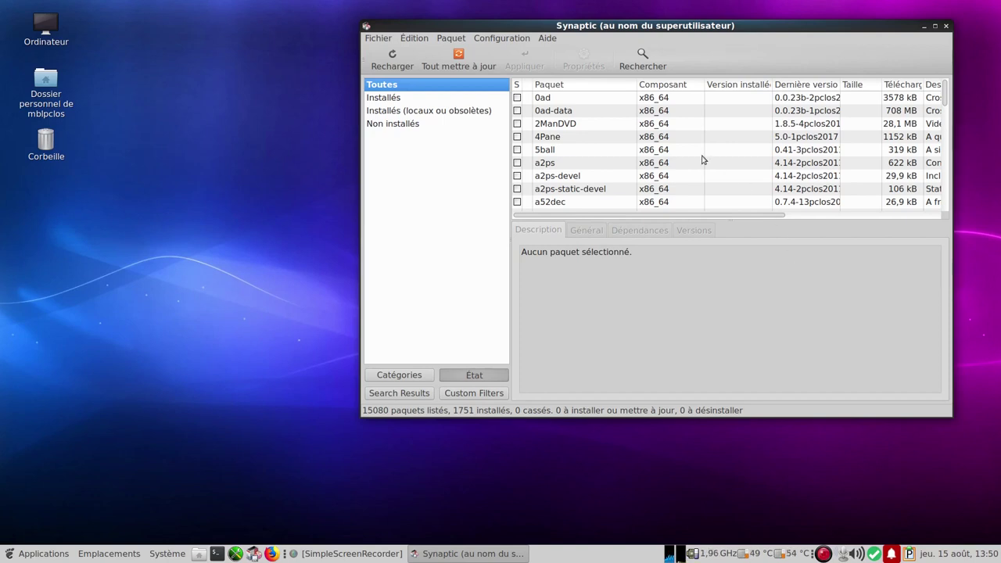
Search for 'task-multi' and view the task-multimedia package details
left_click(644, 61)
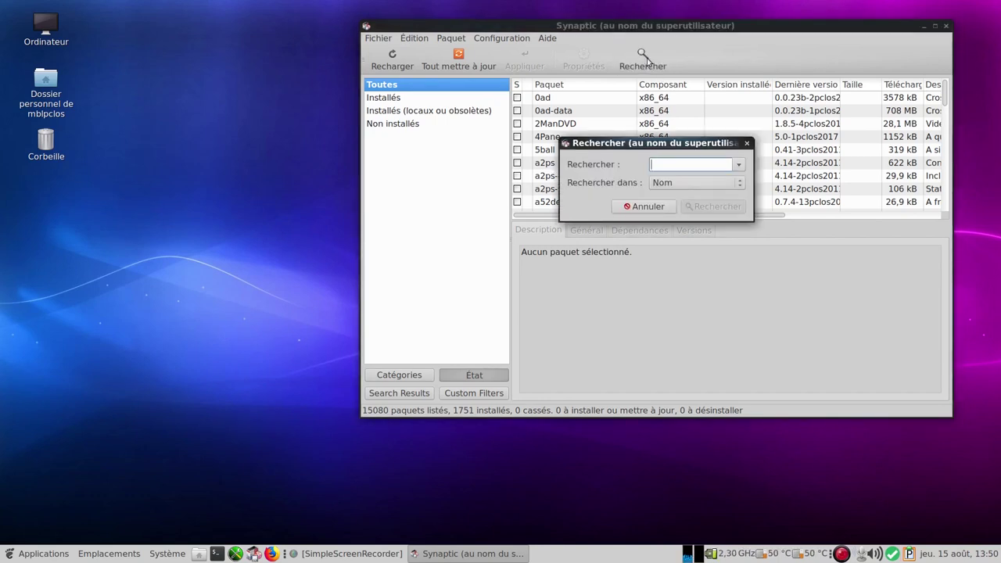
type("task")
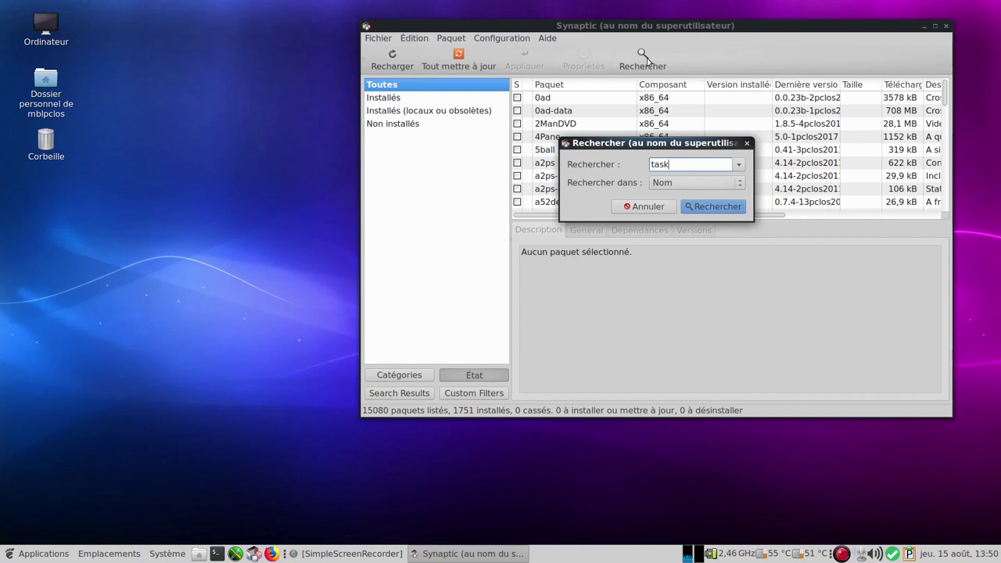
type("-multimedia")
key("Return")
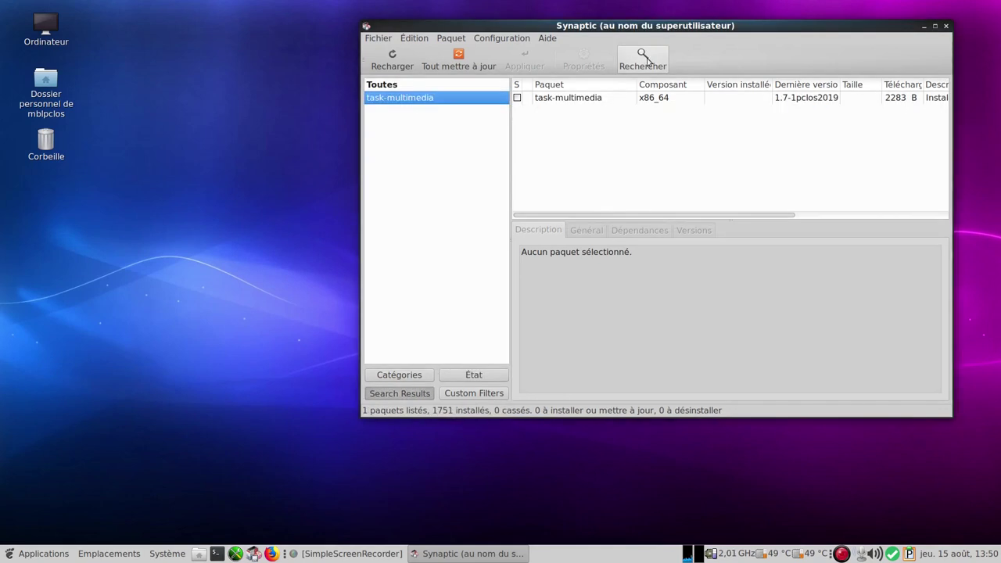
left_click(613, 101)
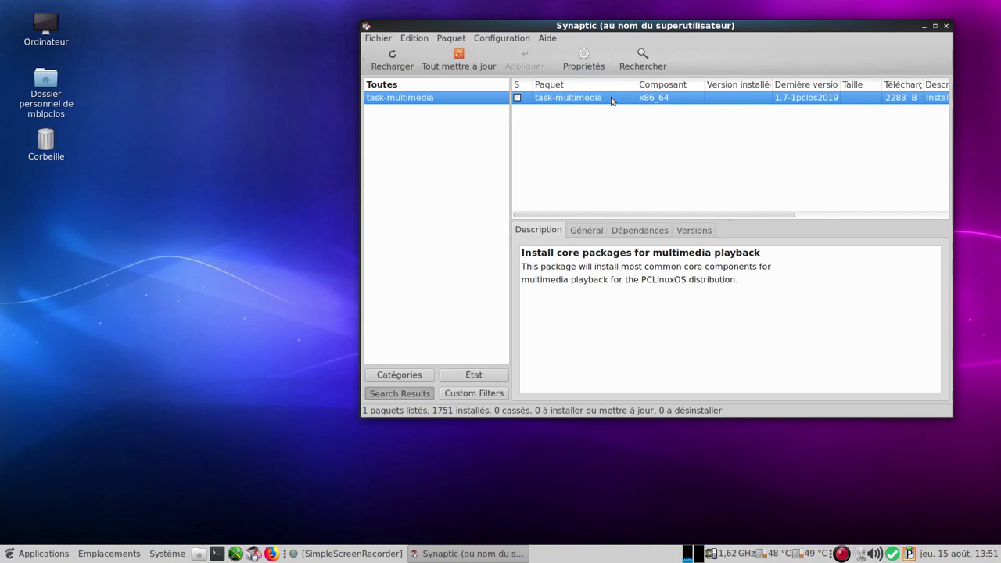
left_click(642, 64)
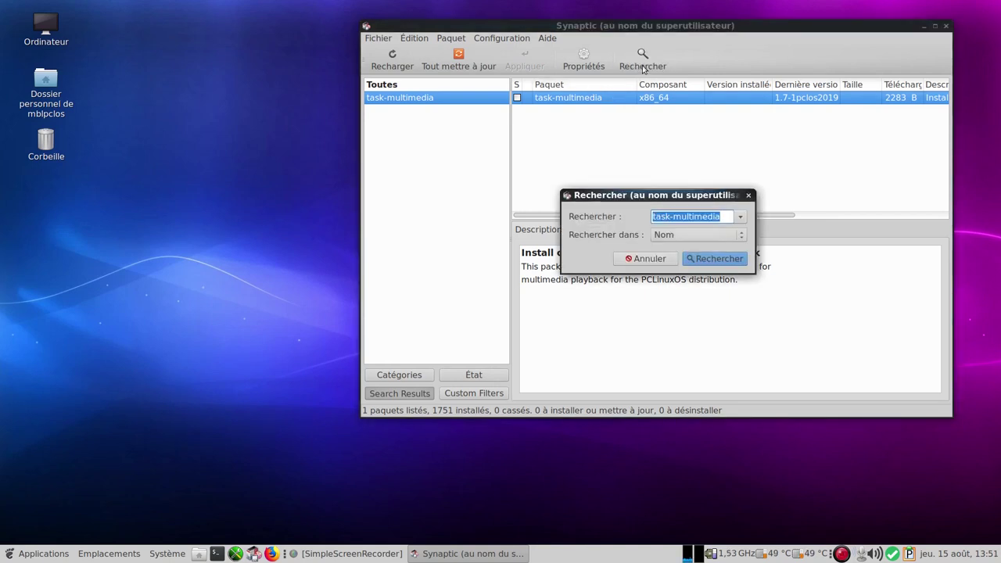
left_click(653, 259)
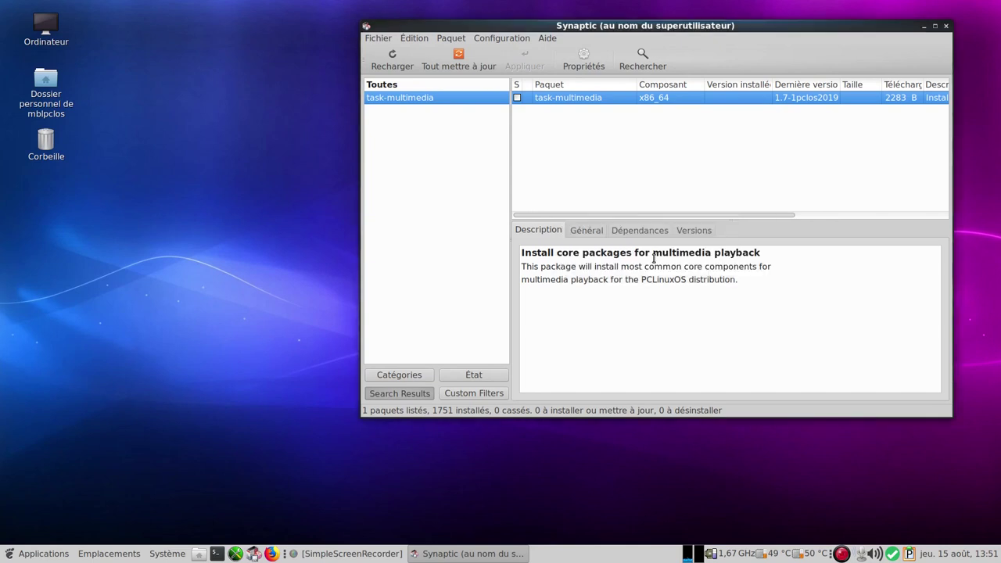
Mark task-multimedia for installation, review the extra required upgrades, then cancel
right_click(572, 107)
left_click(594, 119)
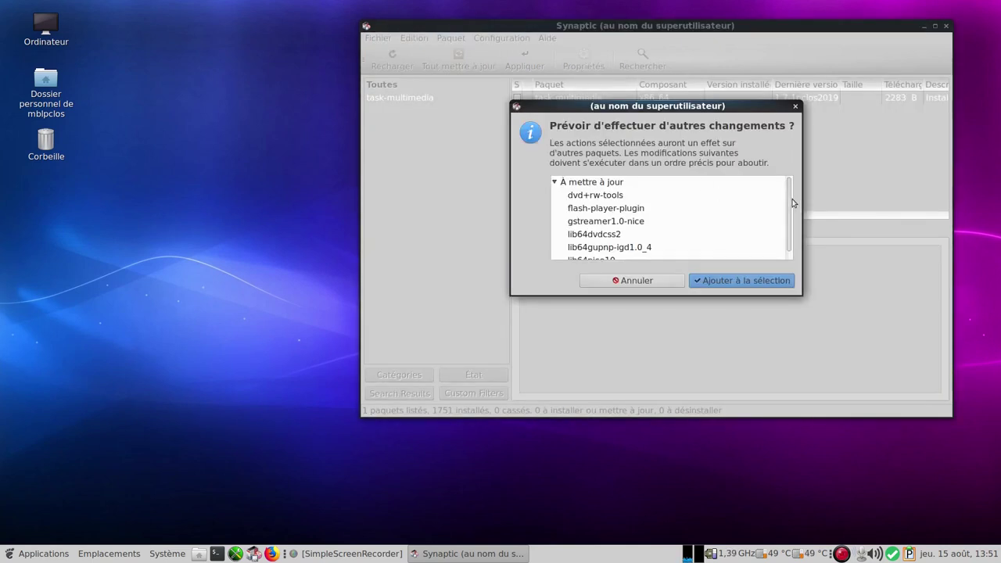
scroll(792, 203, "down", 1)
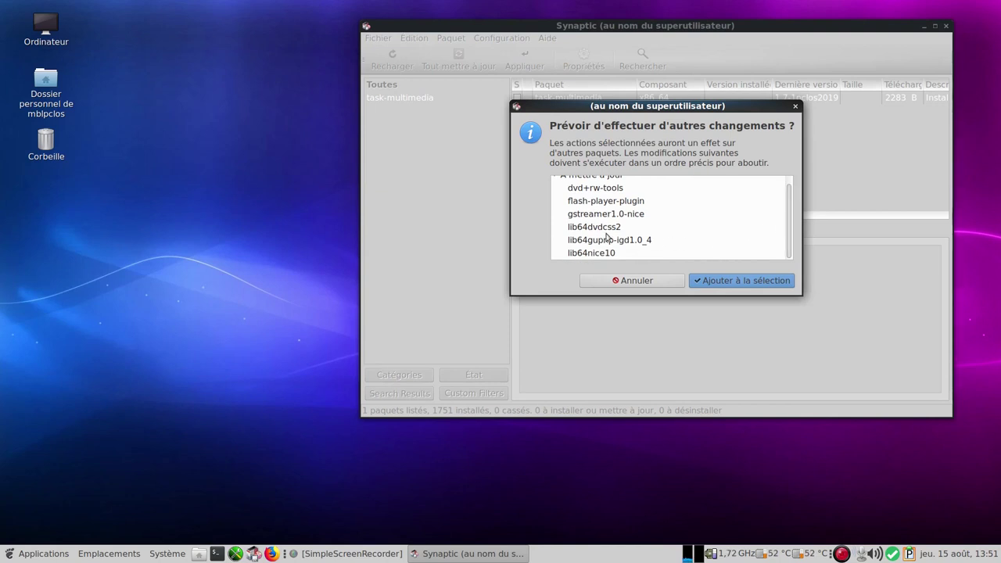
scroll(607, 237, "up", 1)
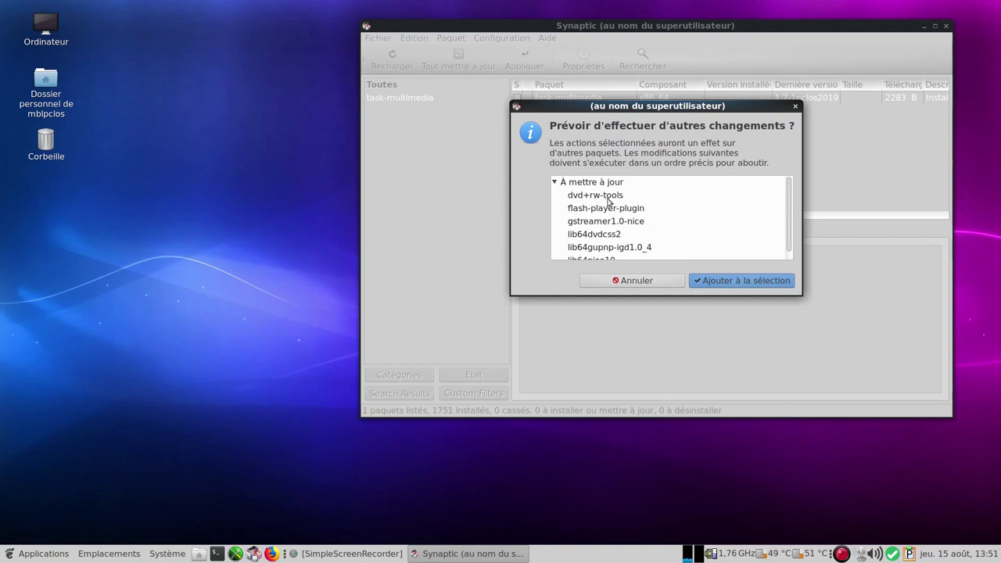
scroll(664, 209, "down", 1)
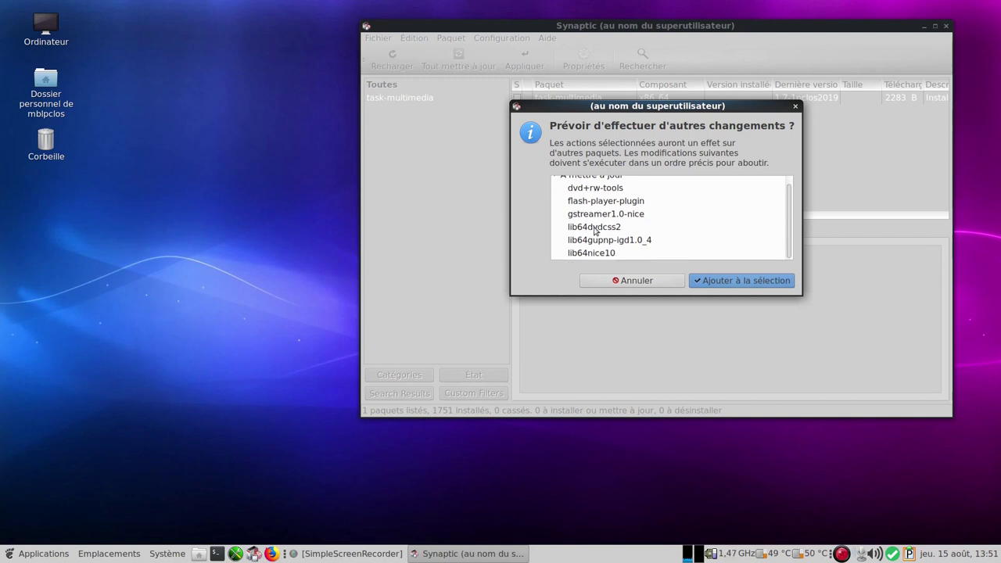
left_click(636, 280)
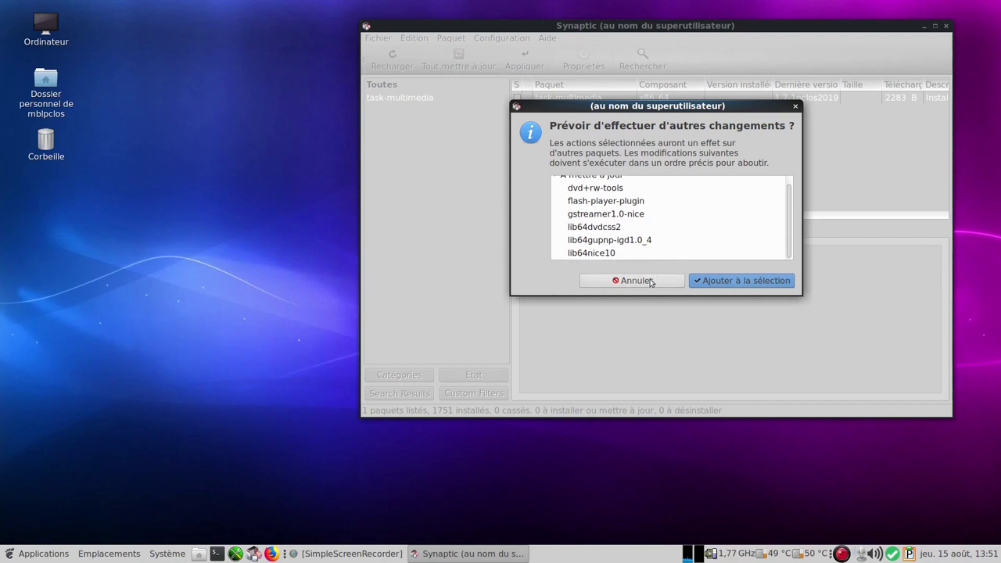
Search for 'ed', install edit_hostname.sh, and close the Edit Hostname window that appears
left_click(642, 68)
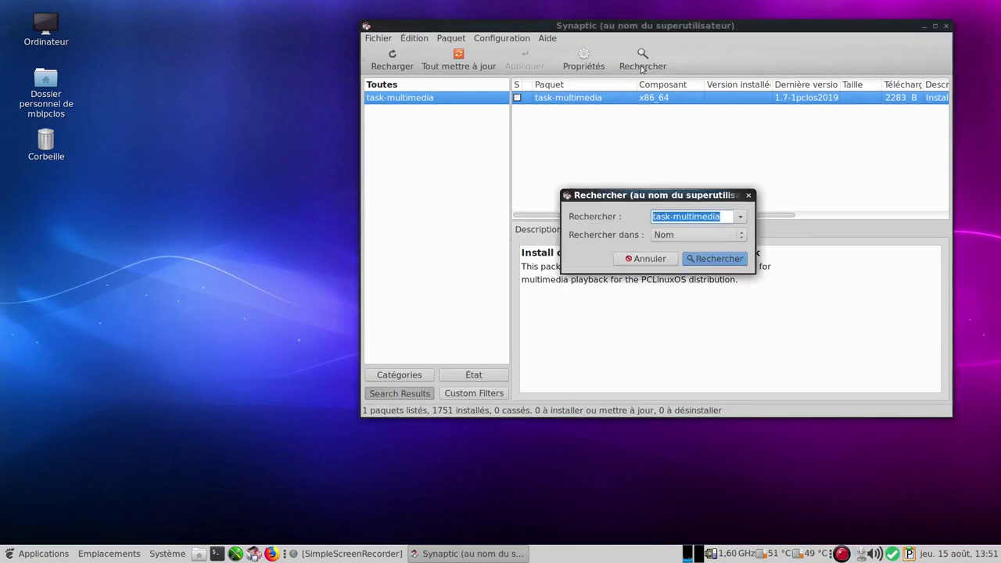
key("BackSpace")
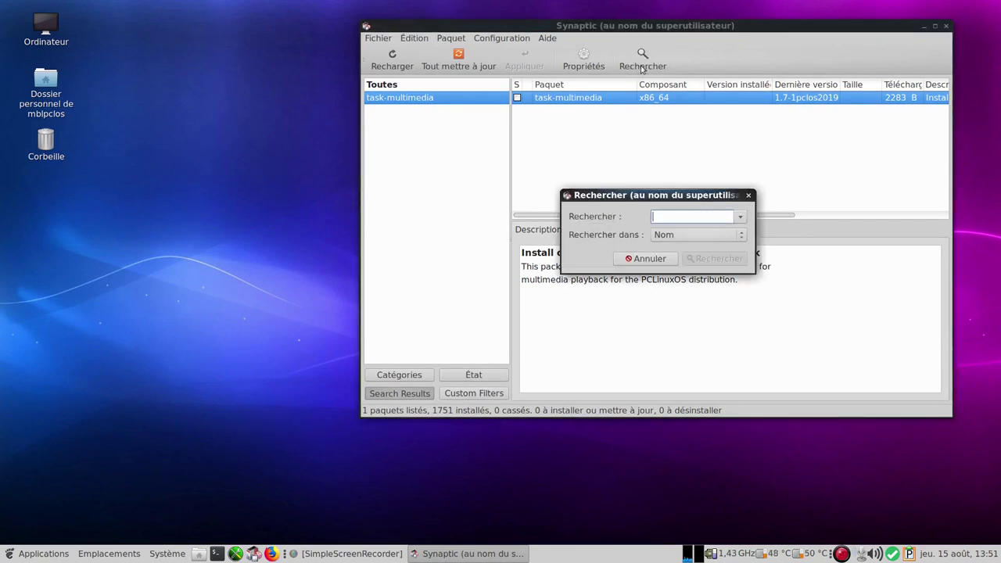
type("edit")
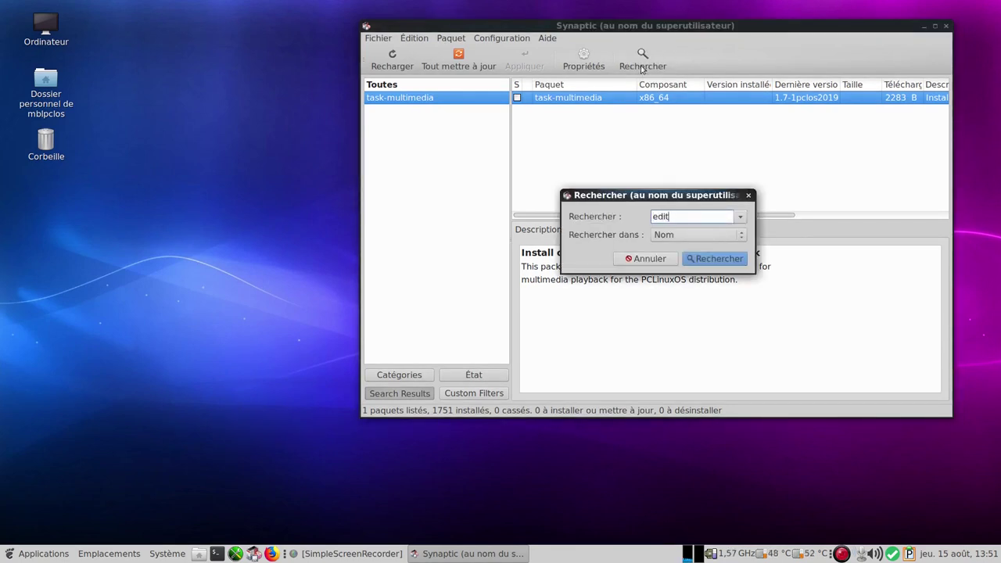
key("Return")
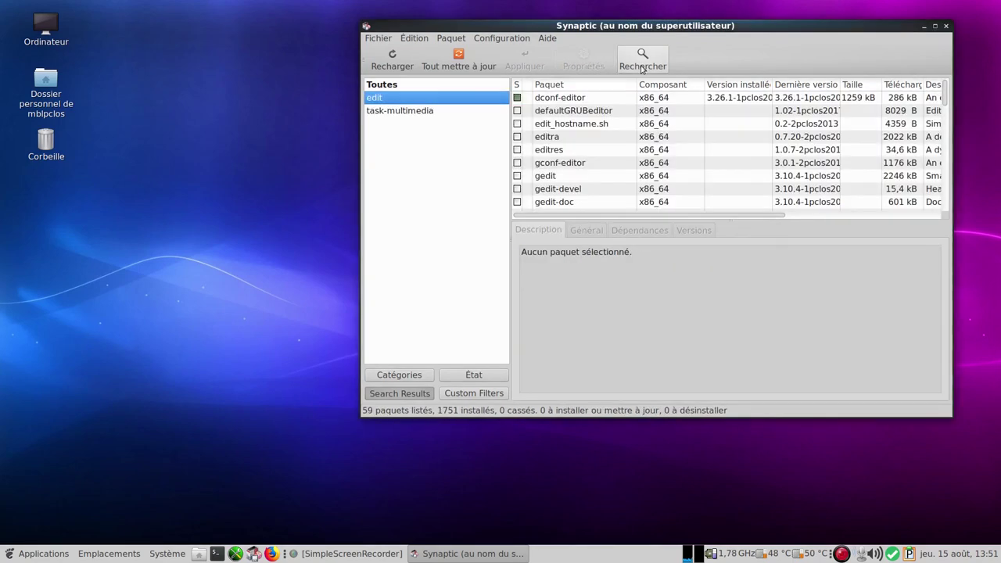
left_click(578, 123)
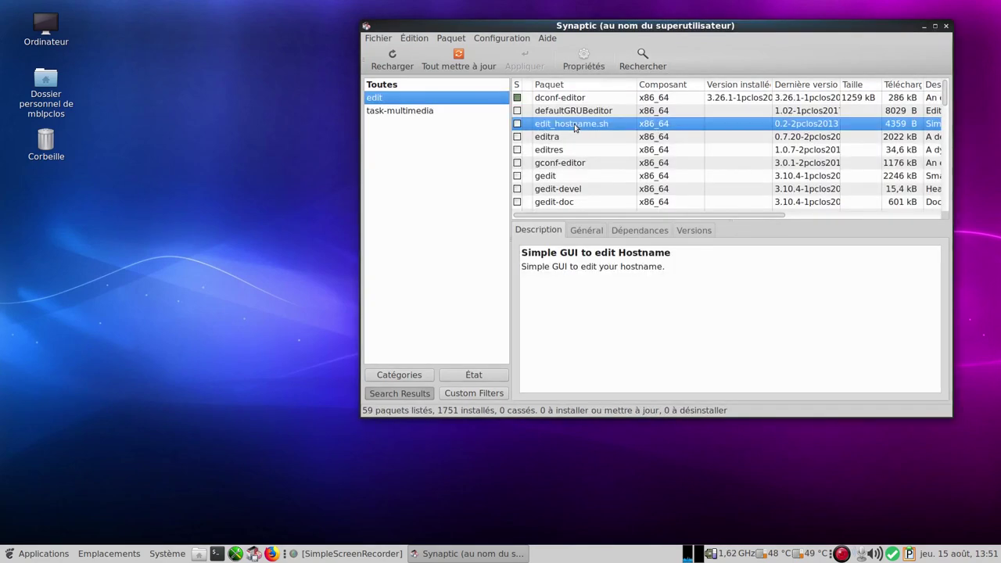
left_click(517, 127)
left_click(532, 147)
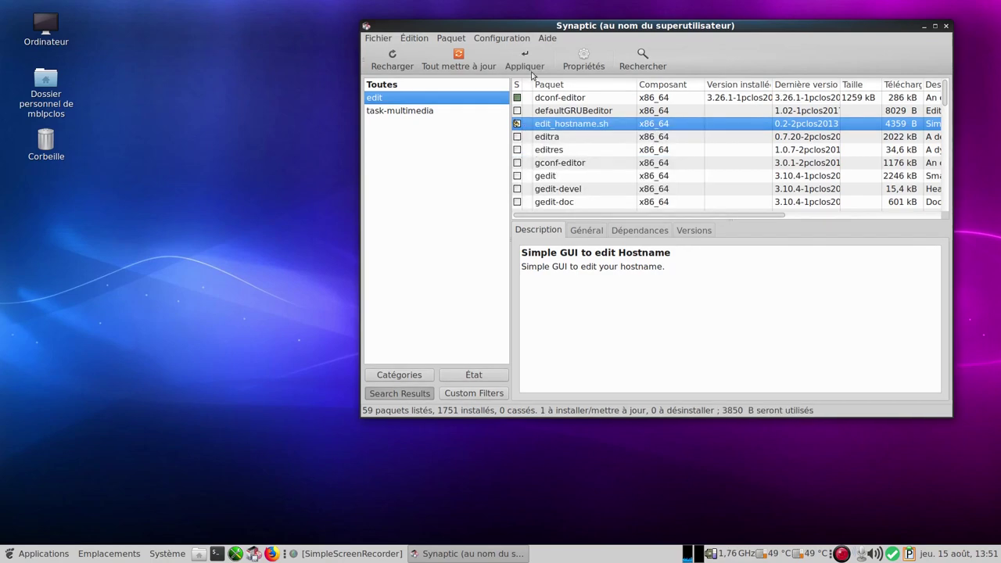
left_click(524, 61)
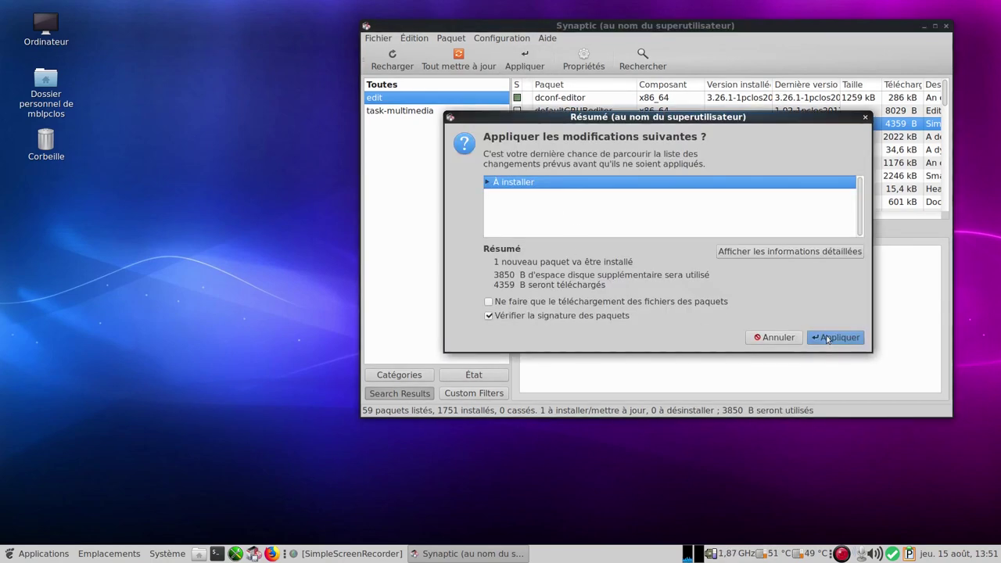
left_click(829, 338)
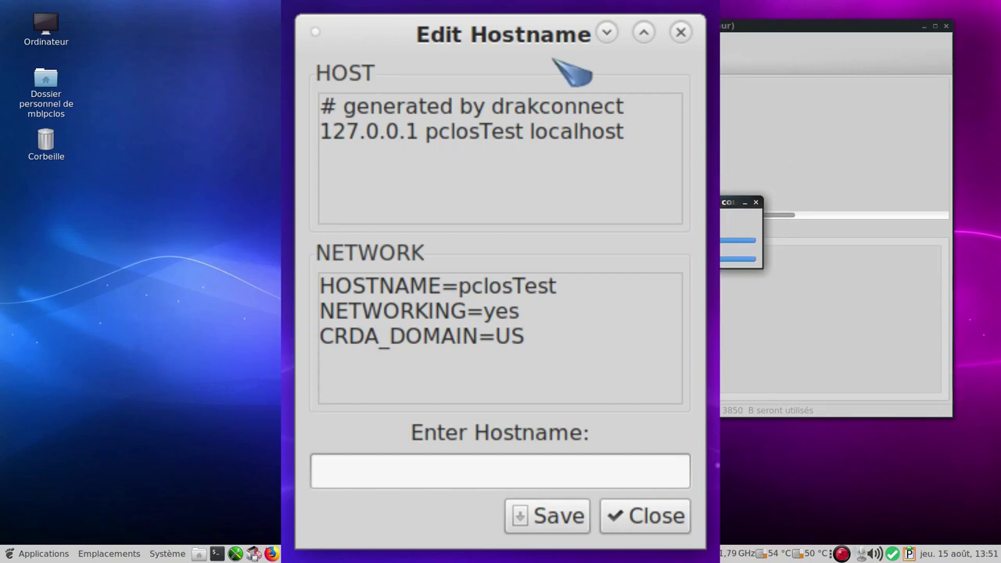
left_click(680, 32)
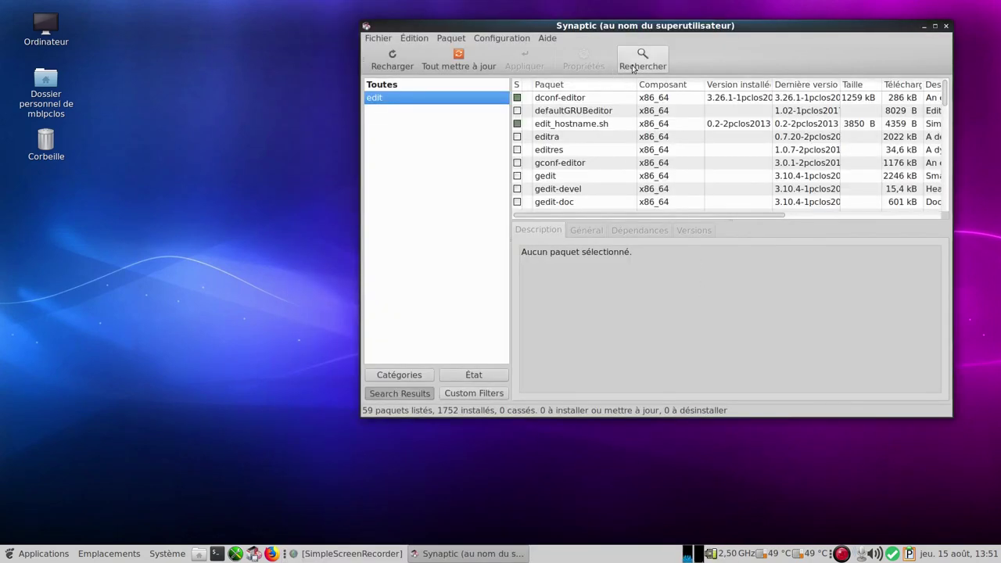
Search for 'inxi' and install the inxi-gui package
left_click(638, 61)
type("inxi")
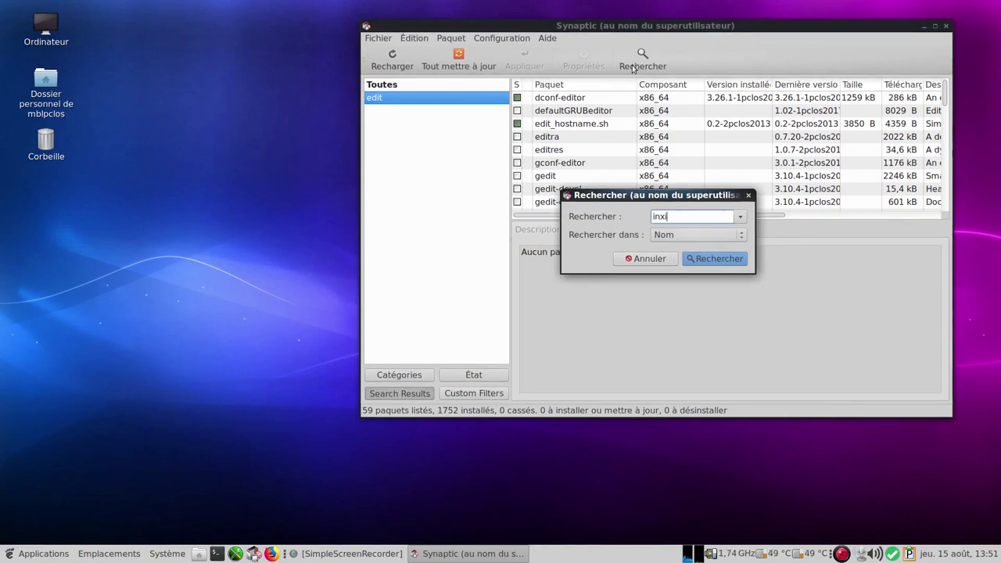
key("Return")
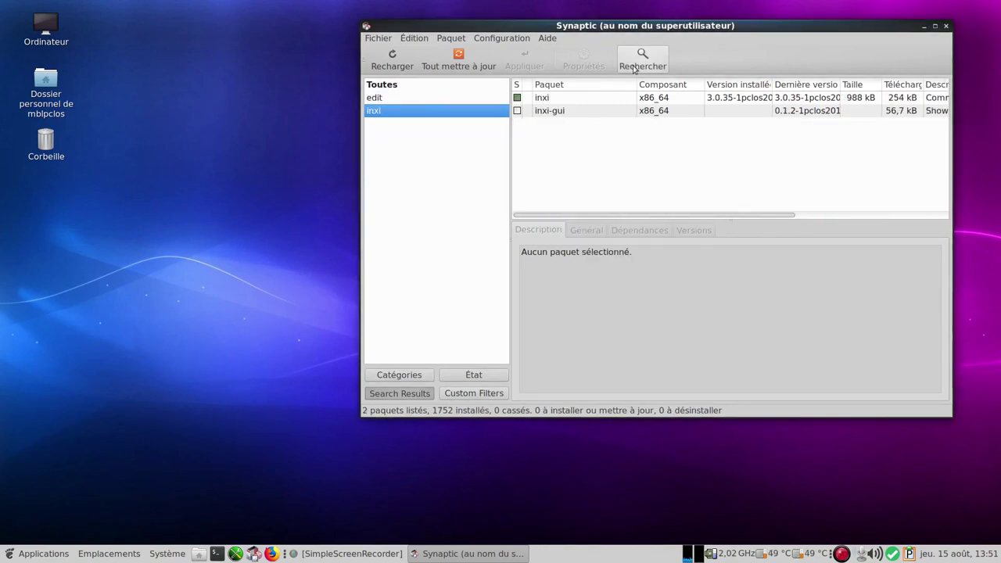
right_click(553, 110)
left_click(572, 136)
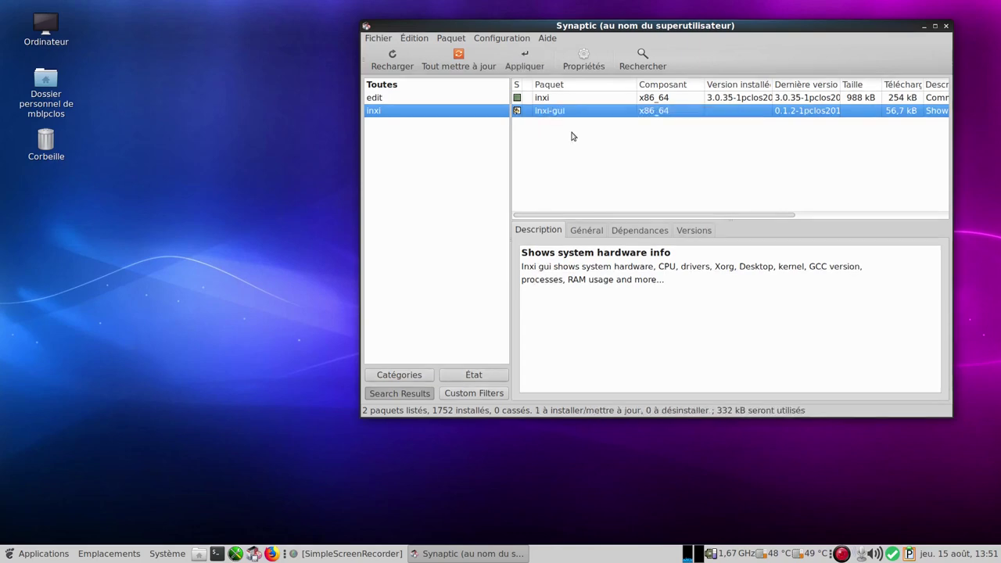
left_click(524, 59)
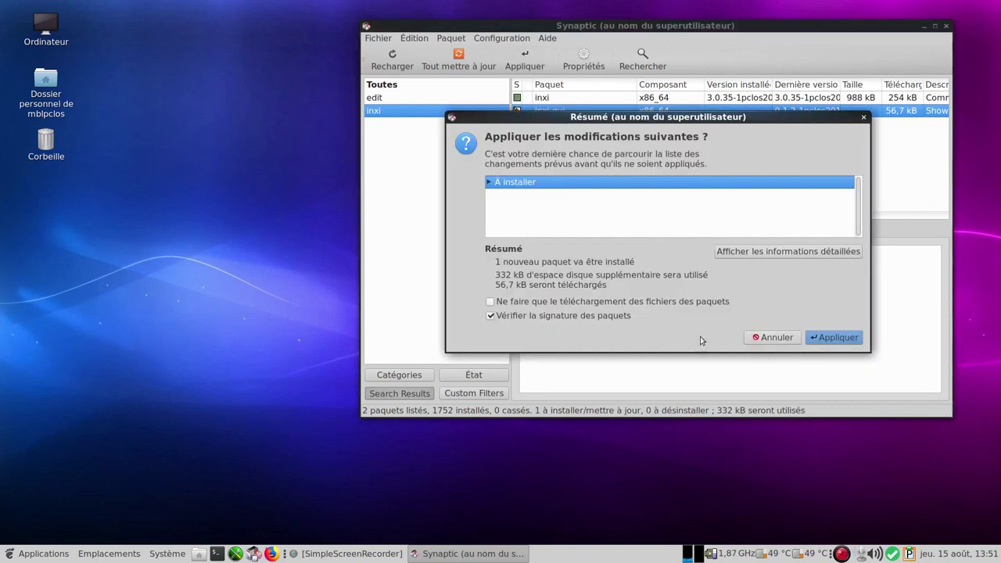
left_click(834, 338)
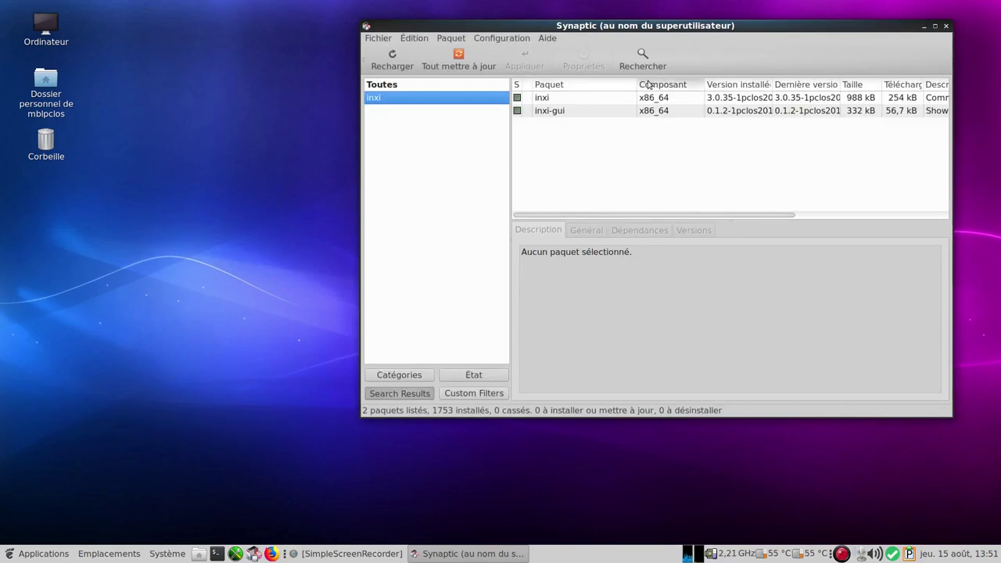
left_click(649, 67)
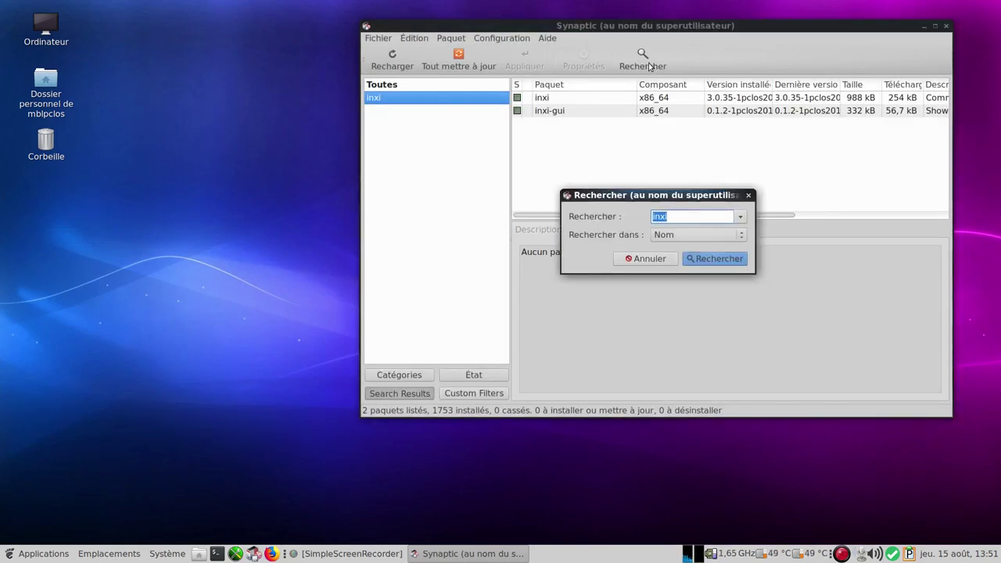
Search for get-pclinuxos and install that package
type("get-pclinu")
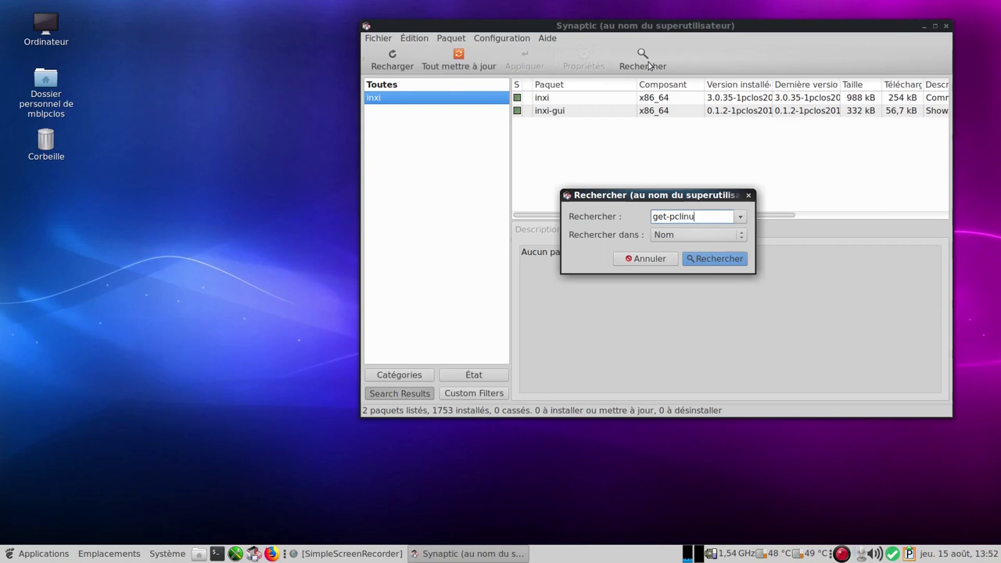
type("xos")
key("Return")
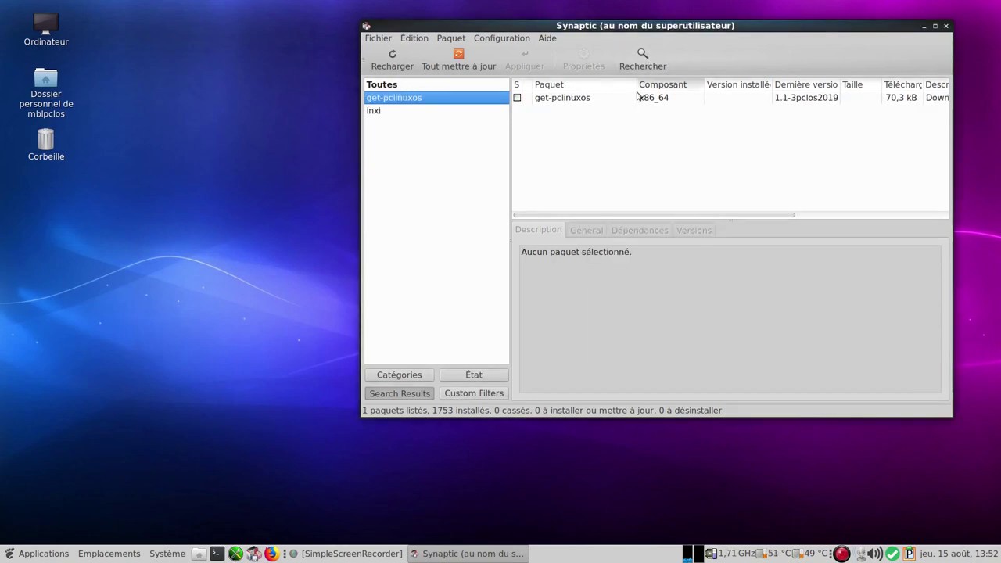
left_click(573, 102)
right_click(571, 100)
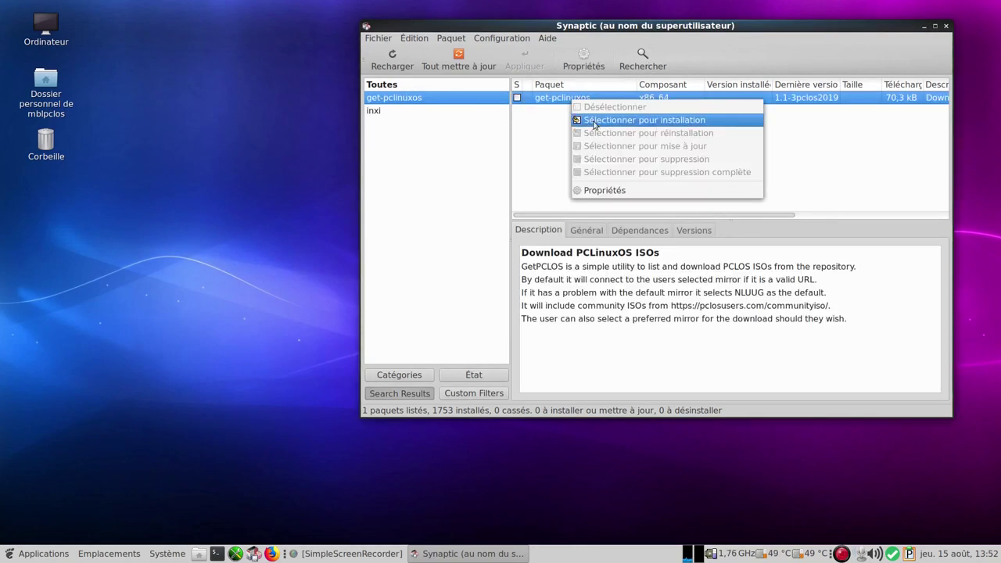
left_click(595, 121)
left_click(524, 64)
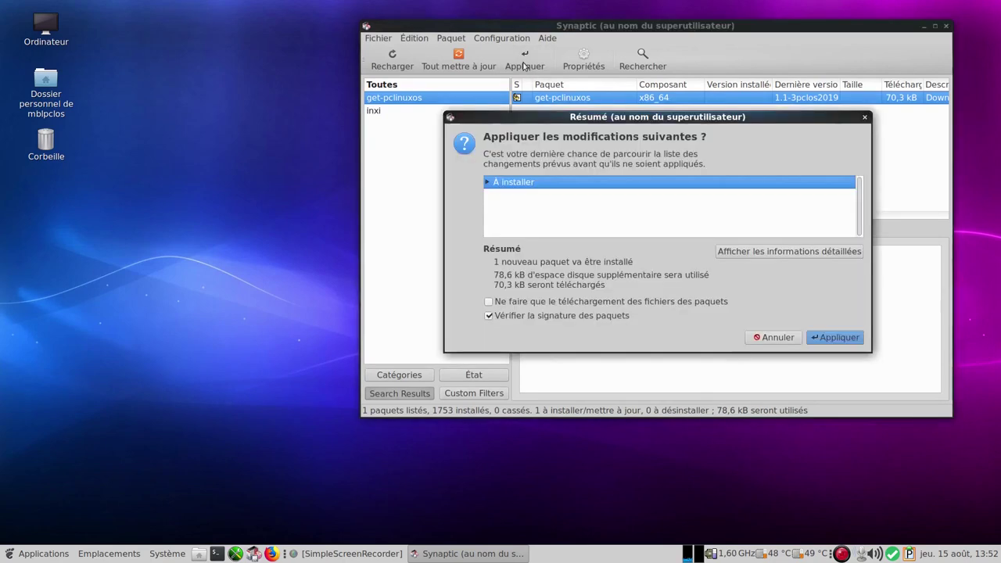
left_click(835, 337)
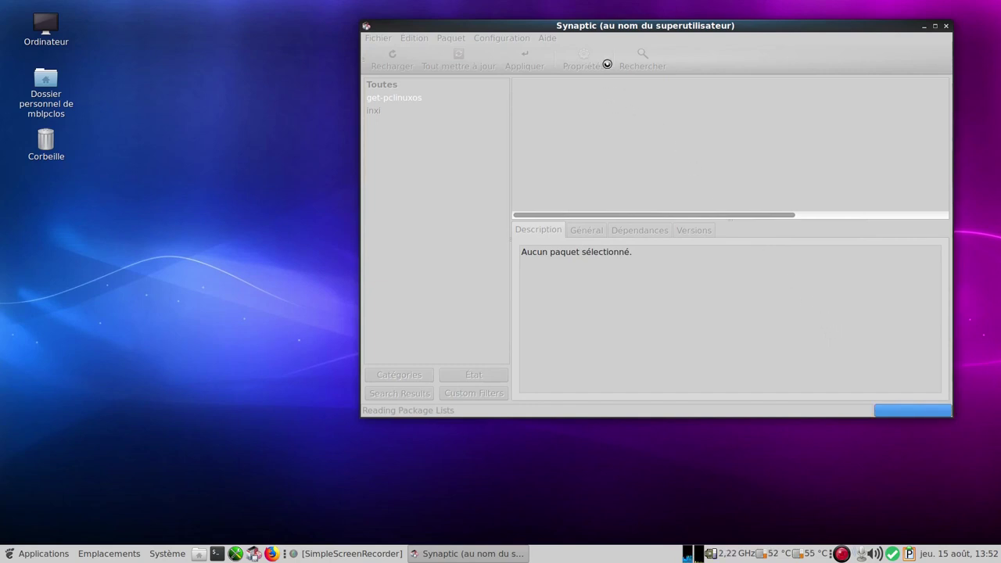
List all pclinuxos packages full-screen and read the PCLinuxOS-Converter, fix-screen and FLV-Player descriptions
left_click(642, 61)
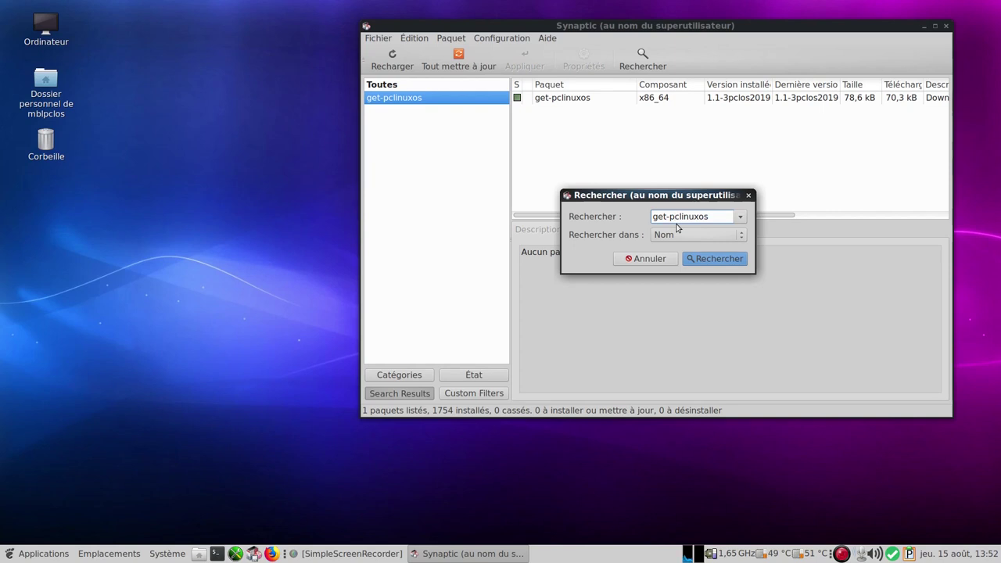
key("BackSpace")
key("BackSpace")
key("BackSpace")
key("BackSpace")
key("Return")
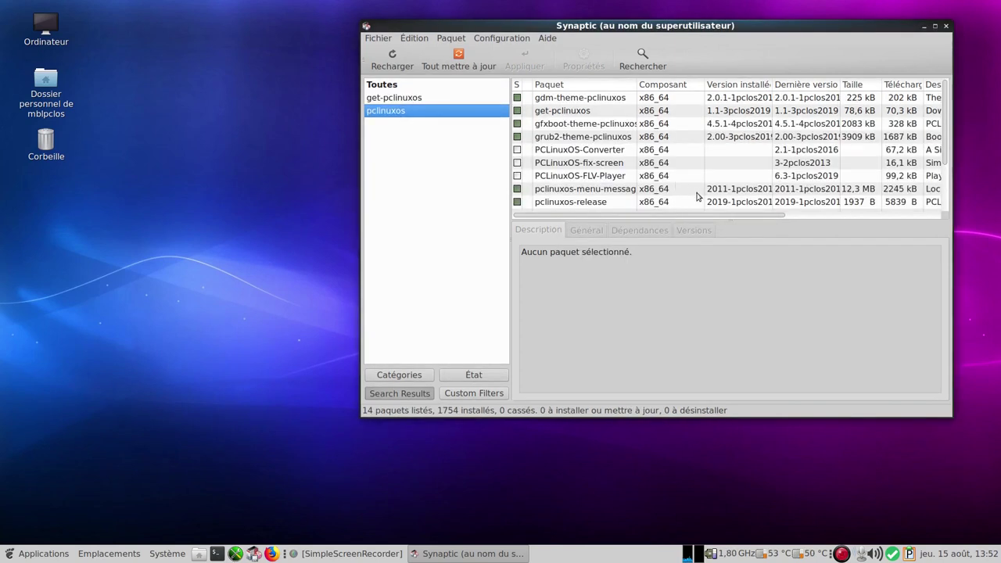
scroll(673, 215, "right", 5)
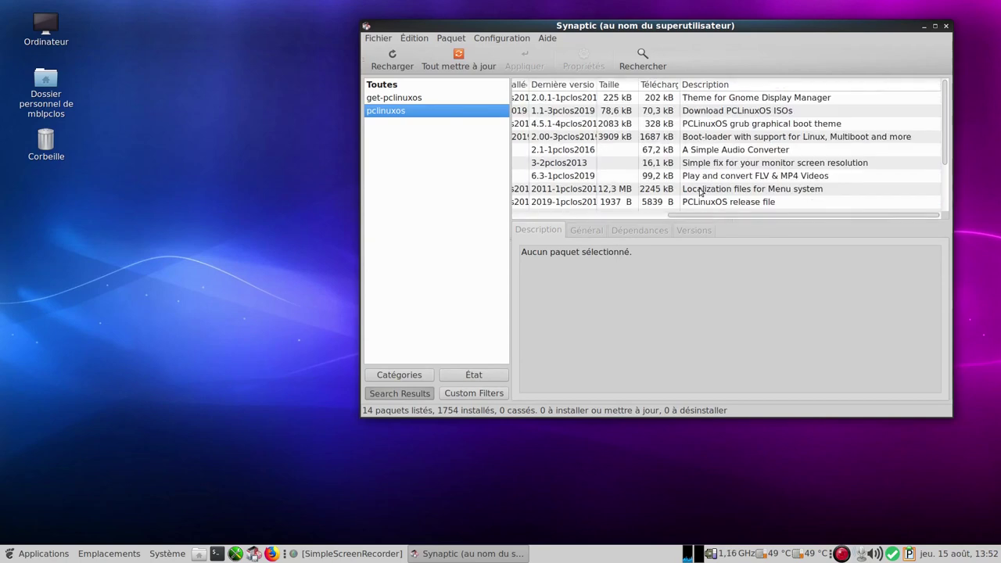
left_click(936, 26)
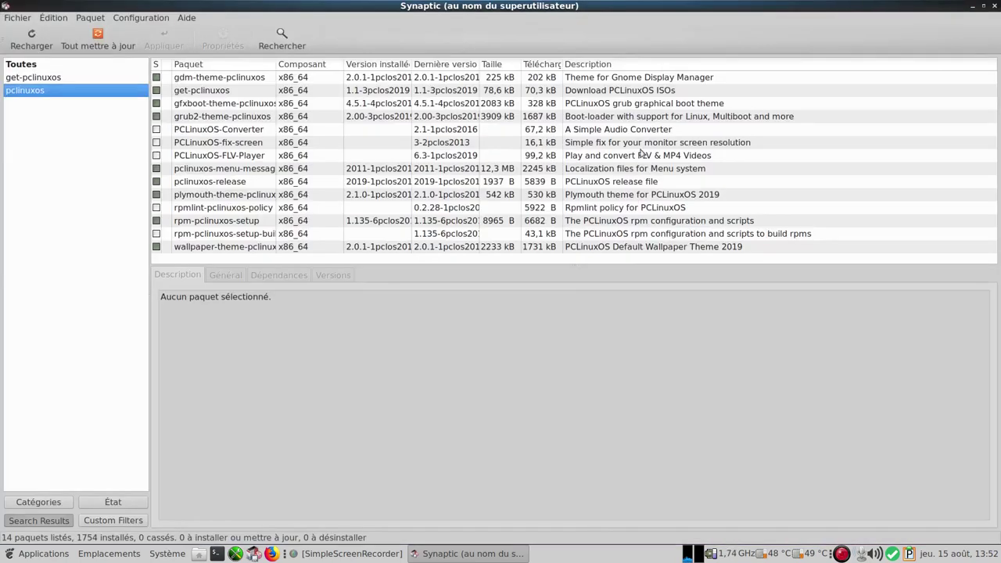
left_click(216, 132)
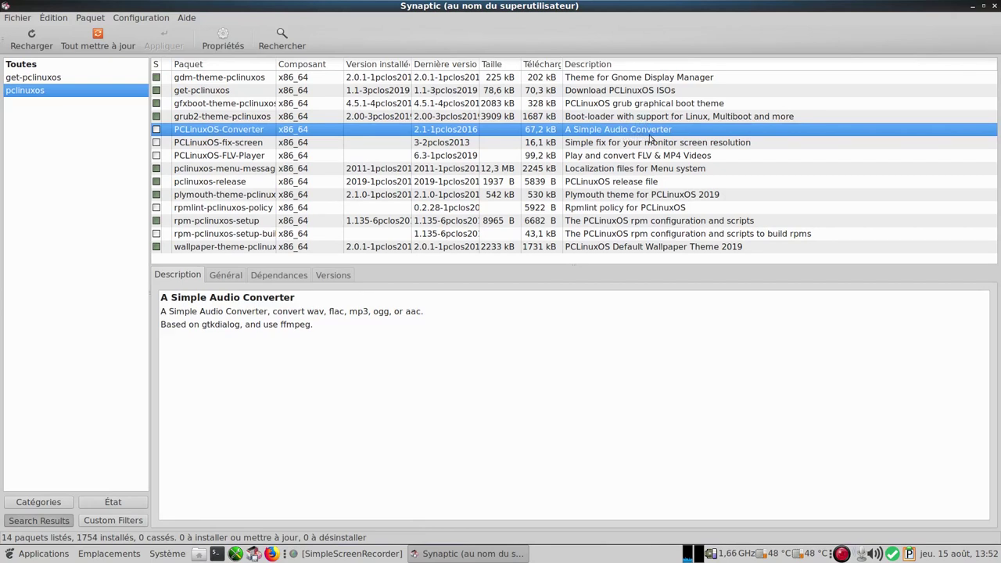
left_click(254, 146)
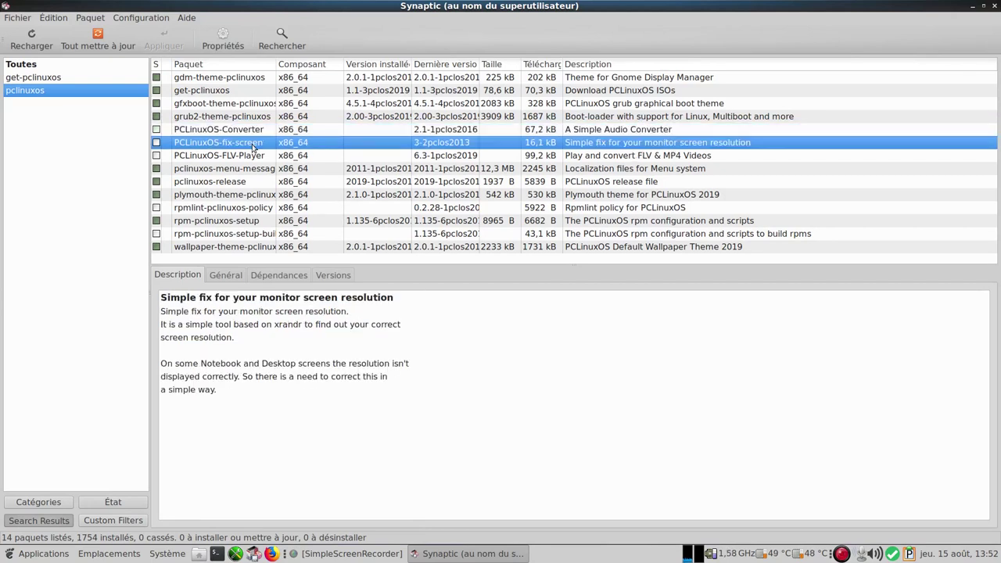
left_click(615, 157)
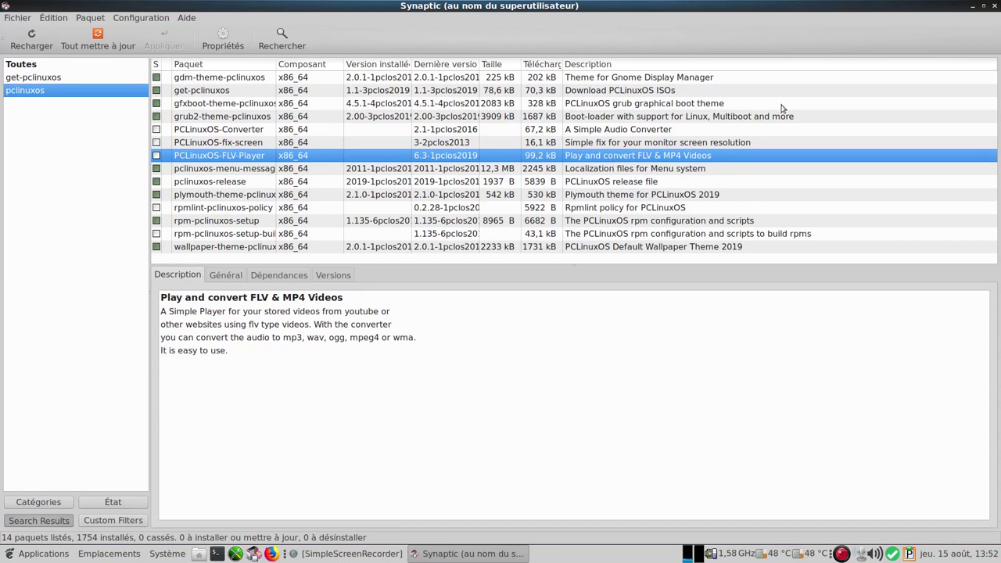
left_click(281, 47)
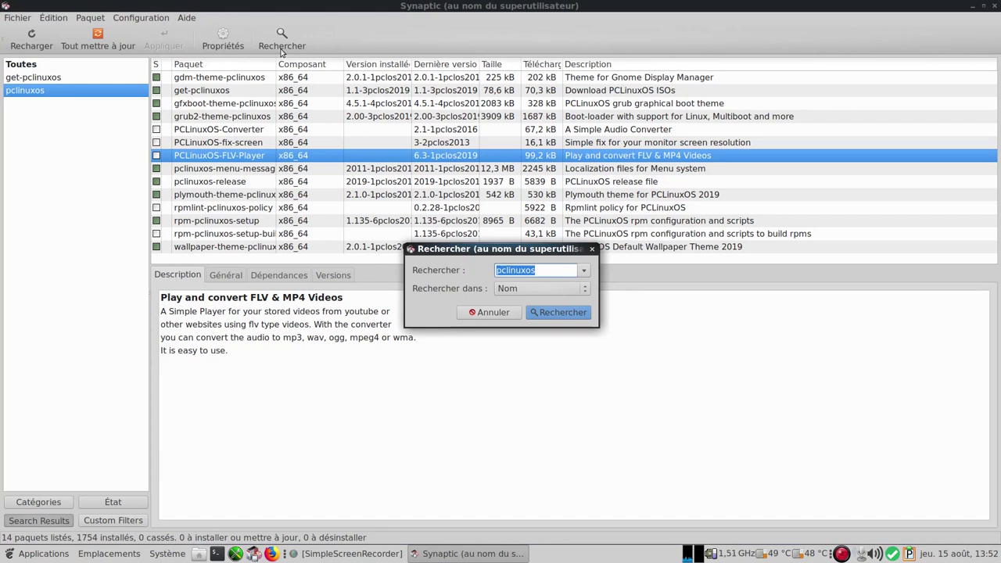
Search for cpu-g and install the cpu-g package
key("BackSpace")
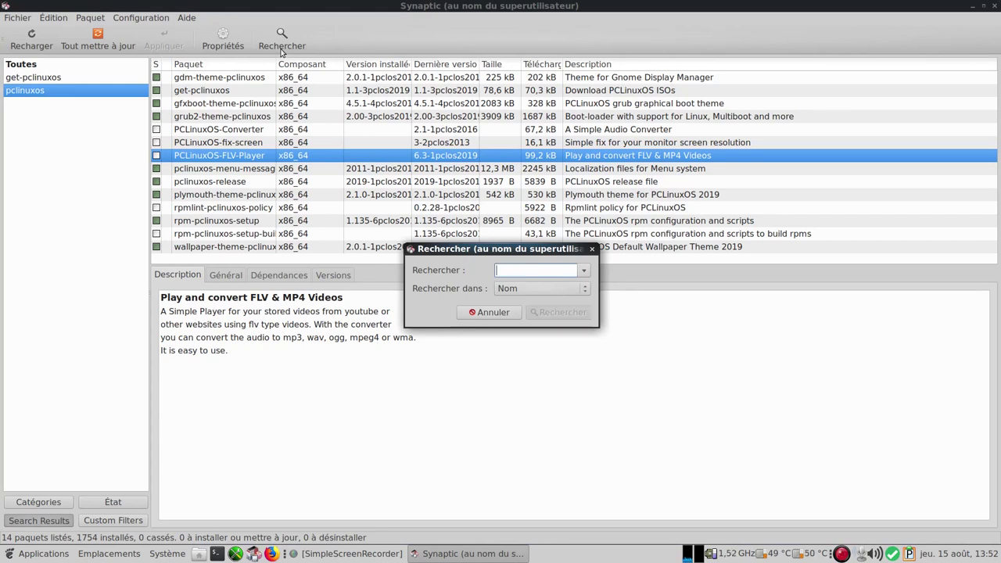
type("cpu")
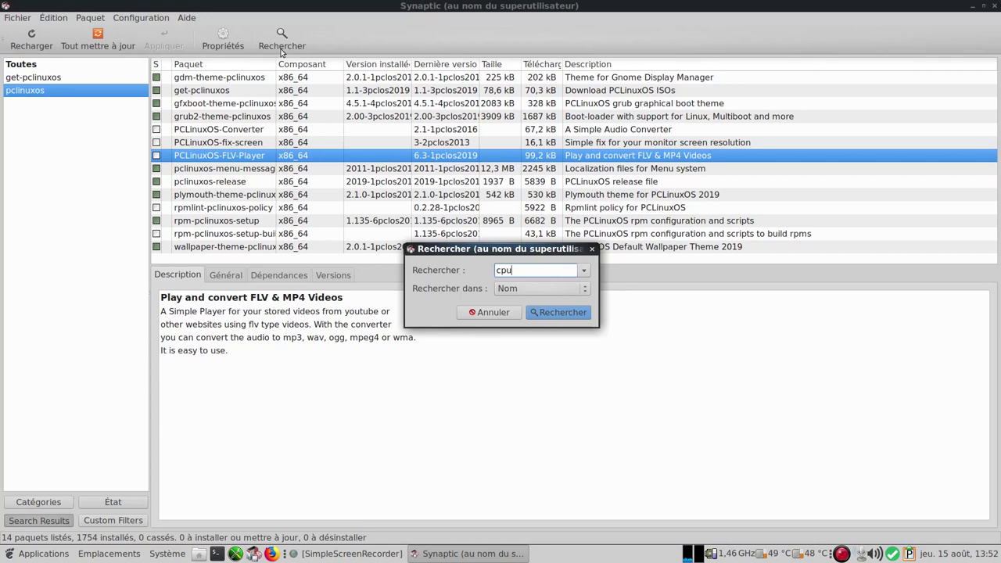
type("-g")
key("Return")
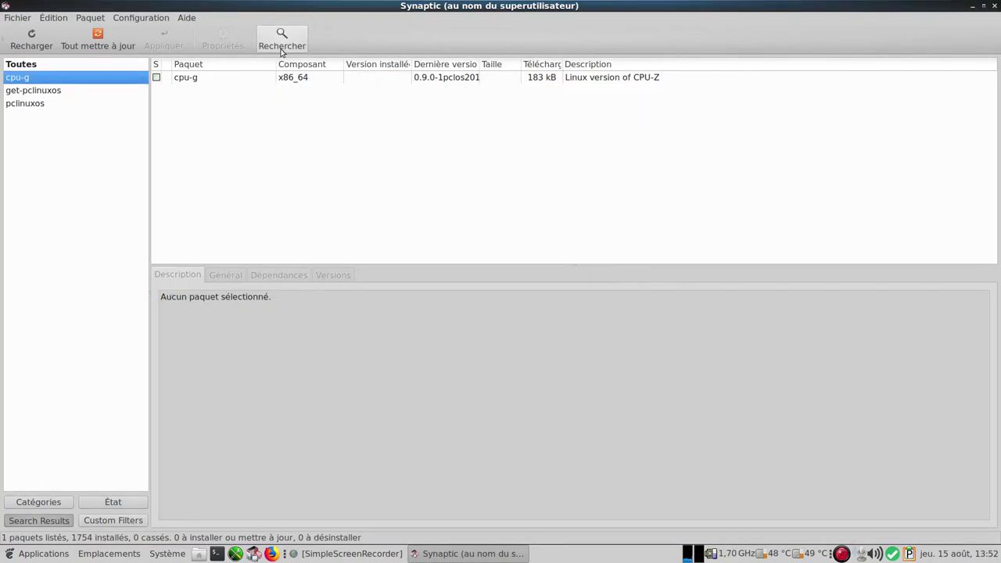
right_click(182, 77)
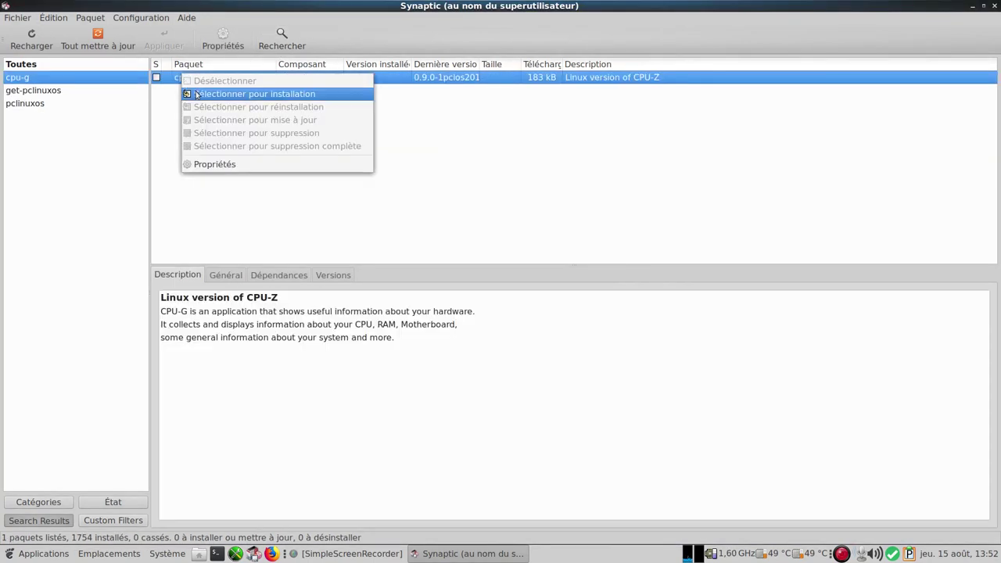
left_click(196, 92)
left_click(164, 38)
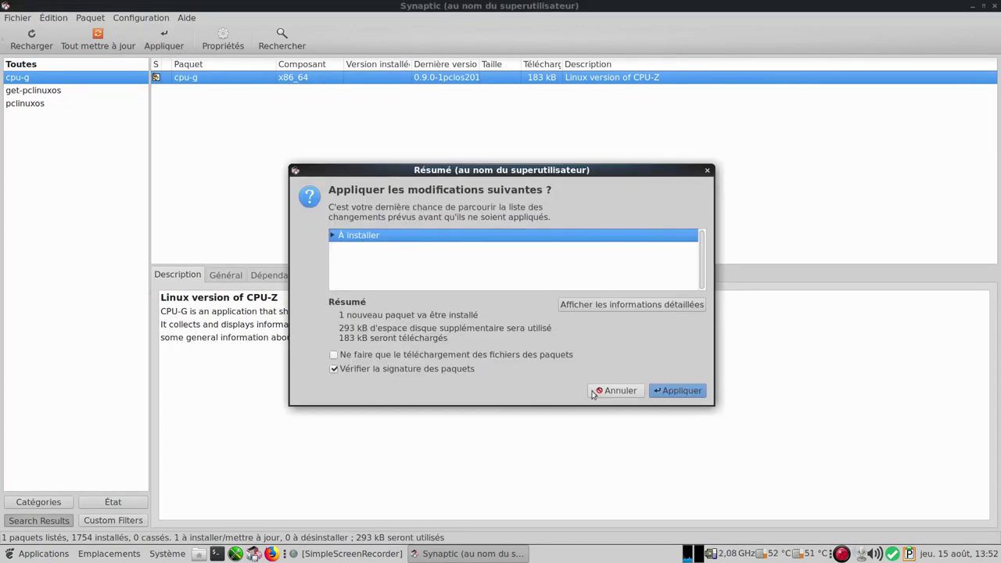
left_click(671, 389)
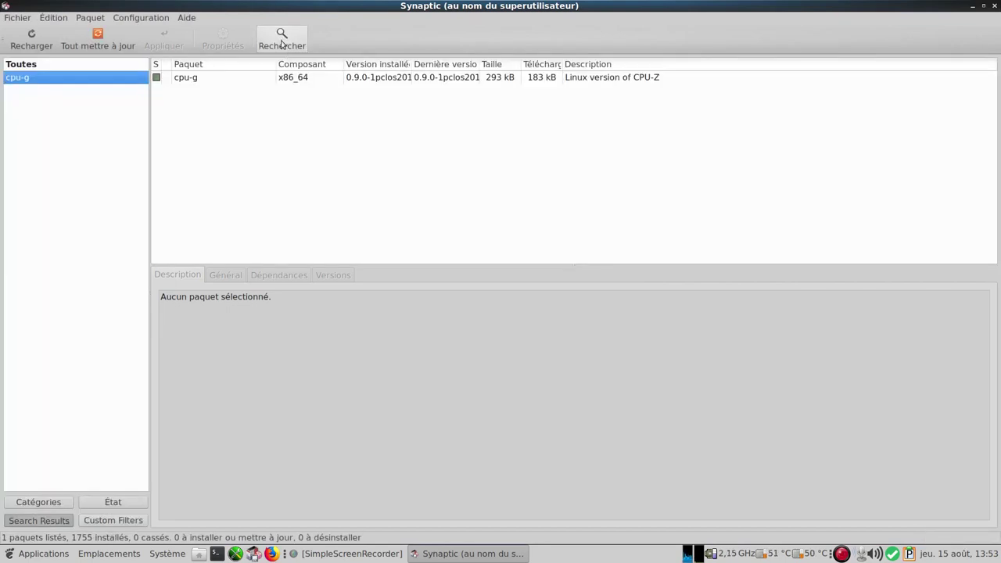
Install the sicusys package
left_click(280, 39)
key("BackSpace")
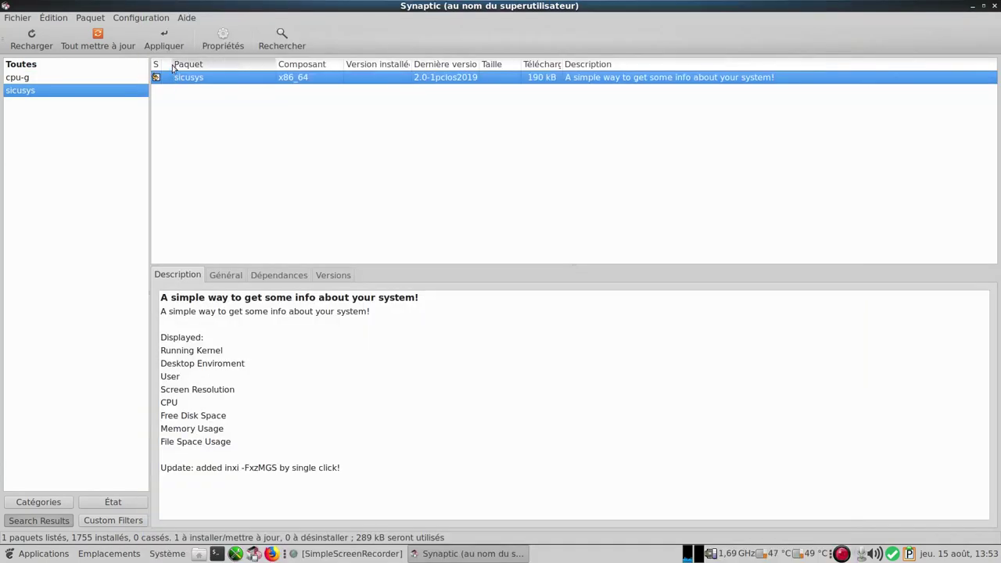
left_click(164, 39)
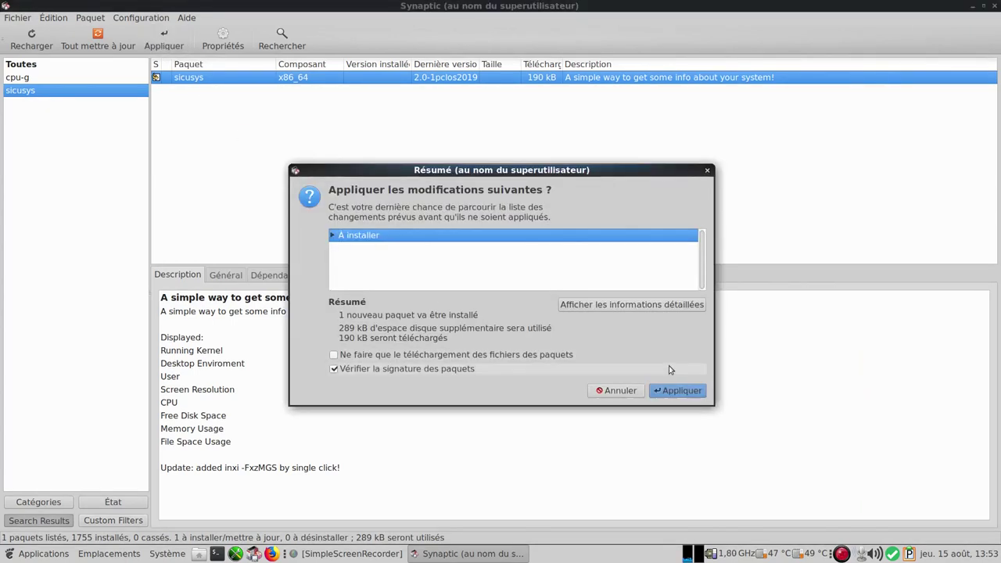
left_click(676, 390)
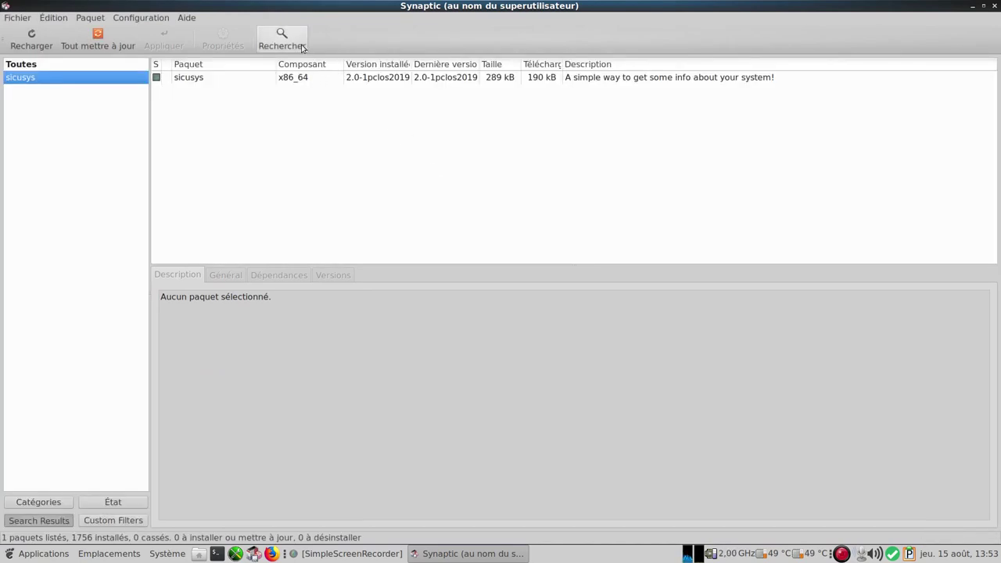
left_click(285, 31)
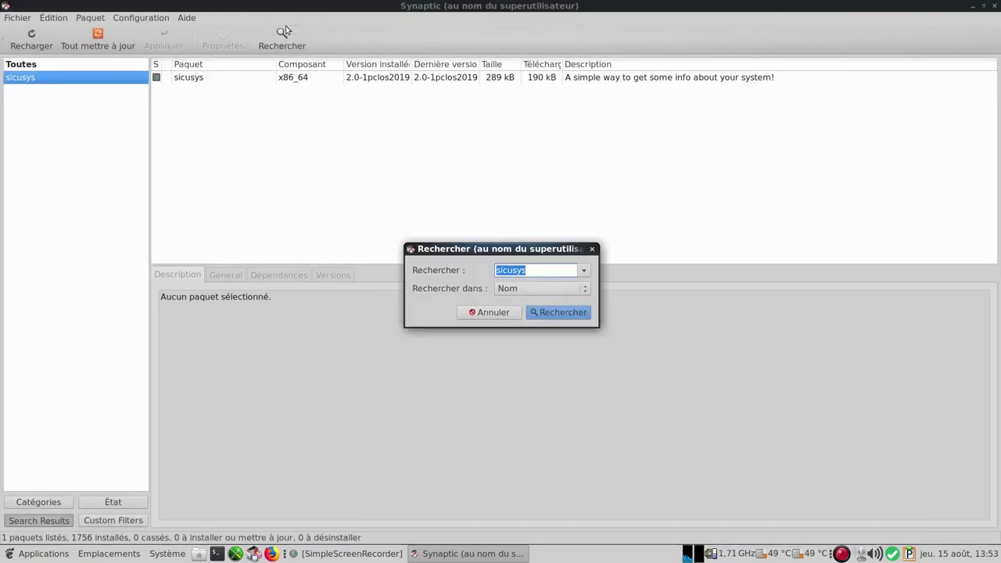
Search for 'kernel' and scroll through the 21 matching packages
type("kernel")
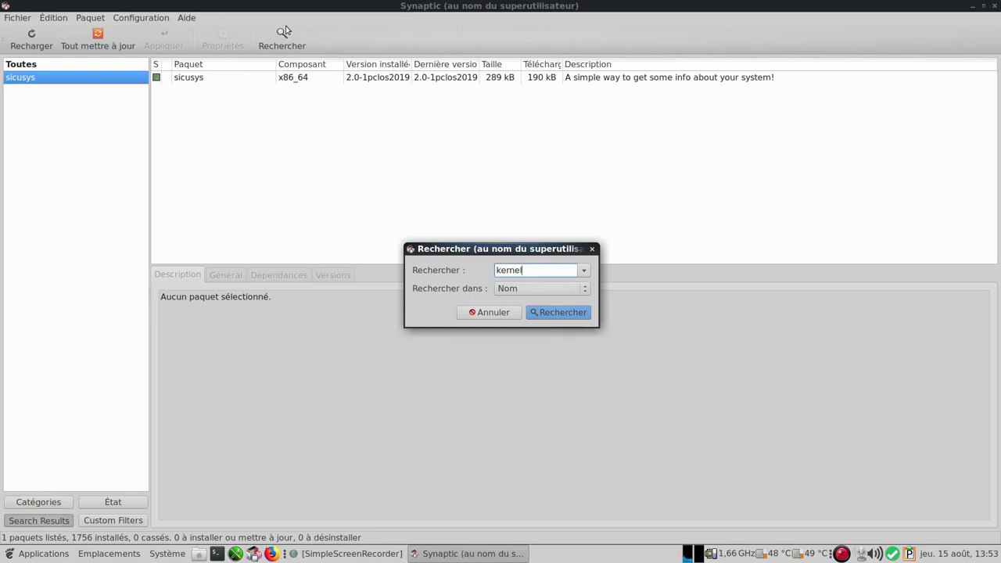
key("Return")
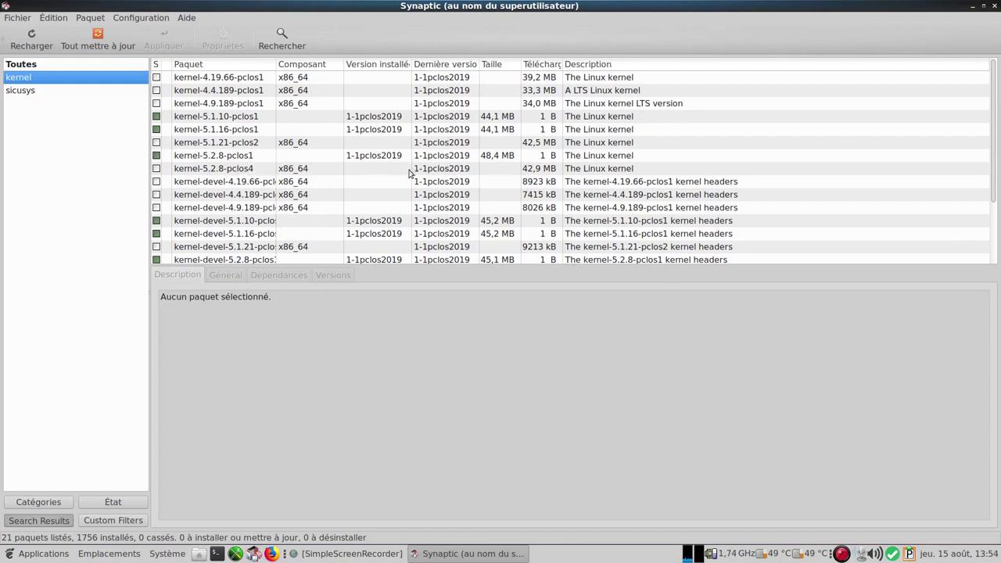
scroll(391, 168, "down", 2)
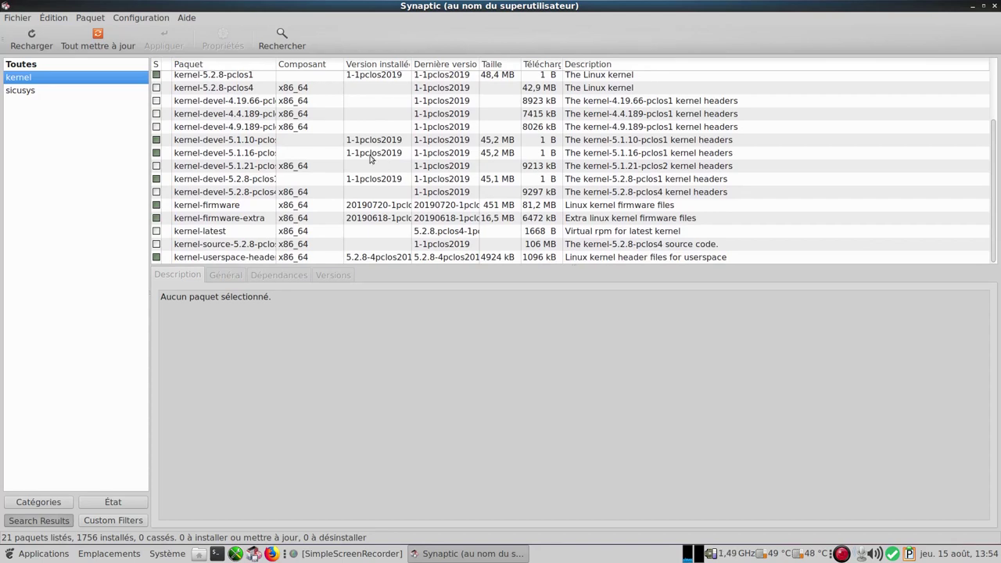
scroll(372, 158, "up", 1)
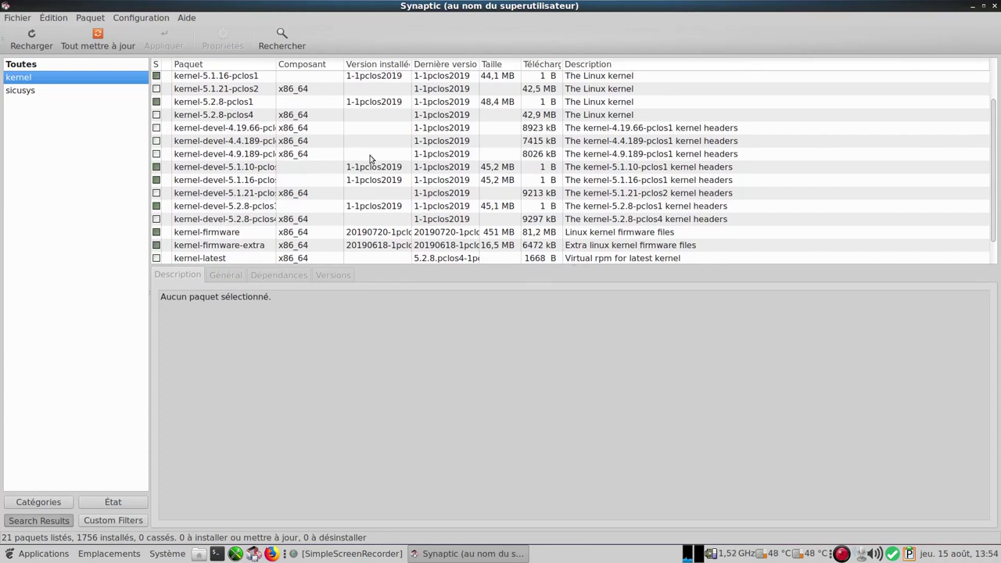
scroll(371, 159, "down", 1)
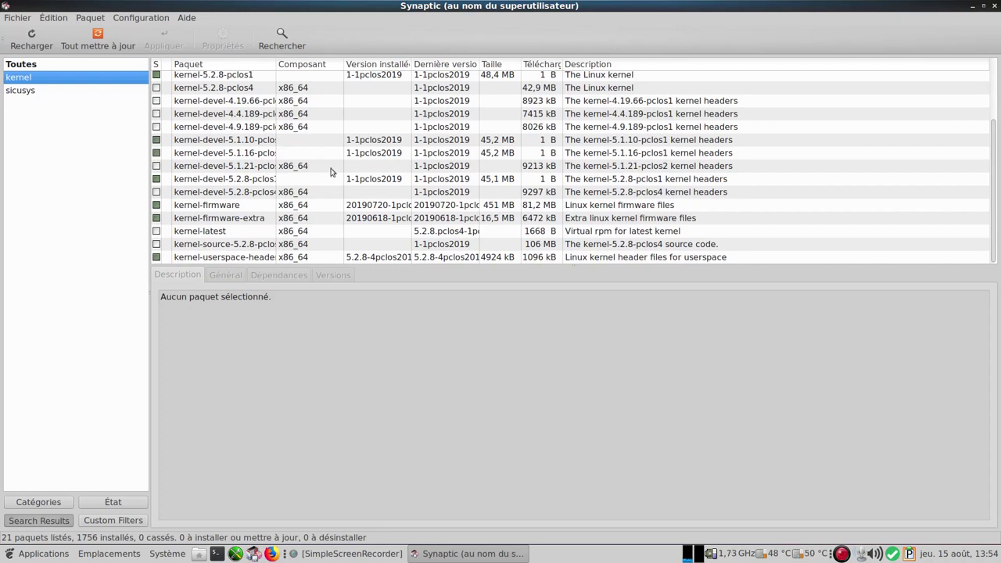
Mark kernel-latest for installation, accepting its required kernel-5.2.8-pclos4 and kernel-devel packages
right_click(201, 233)
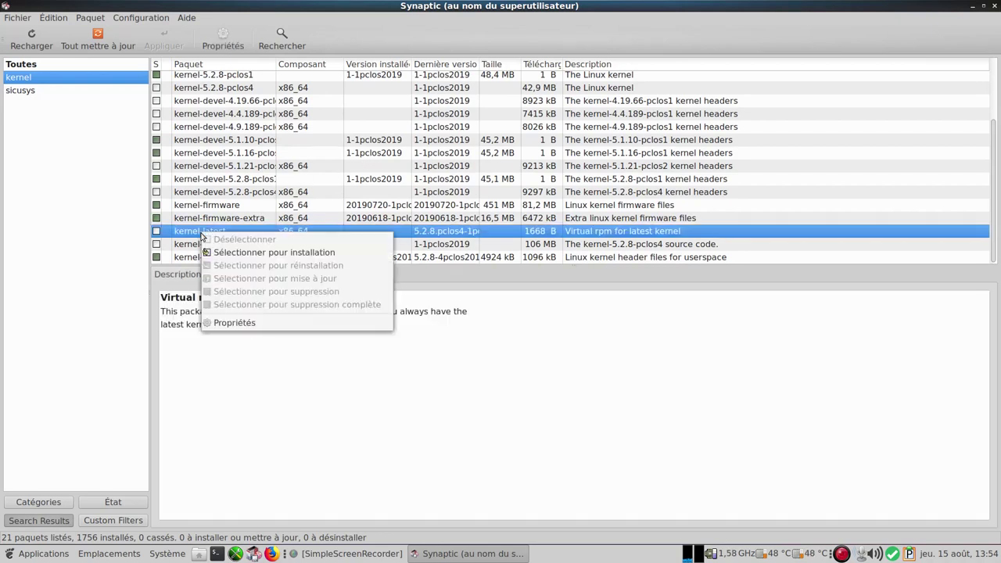
left_click(221, 252)
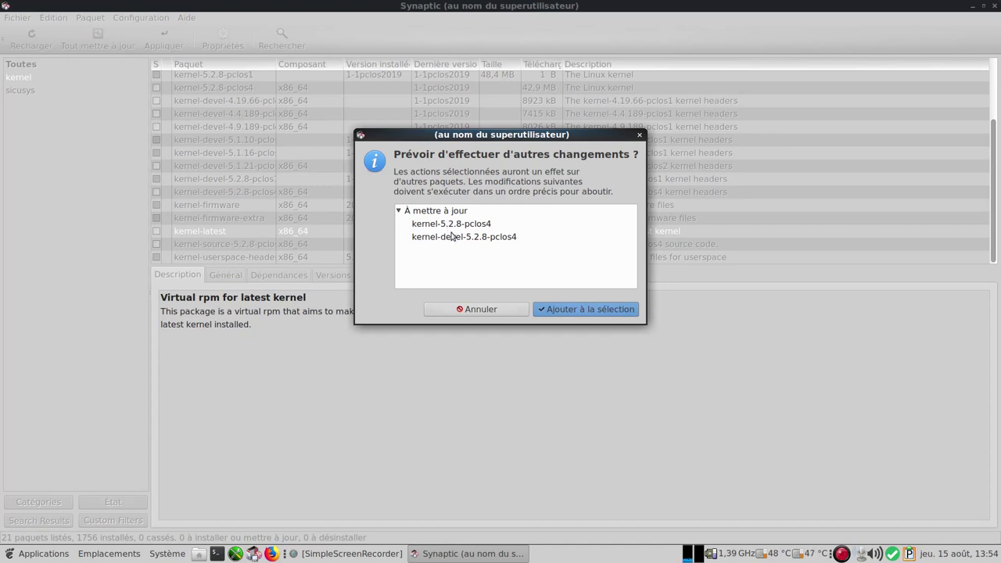
left_click(577, 310)
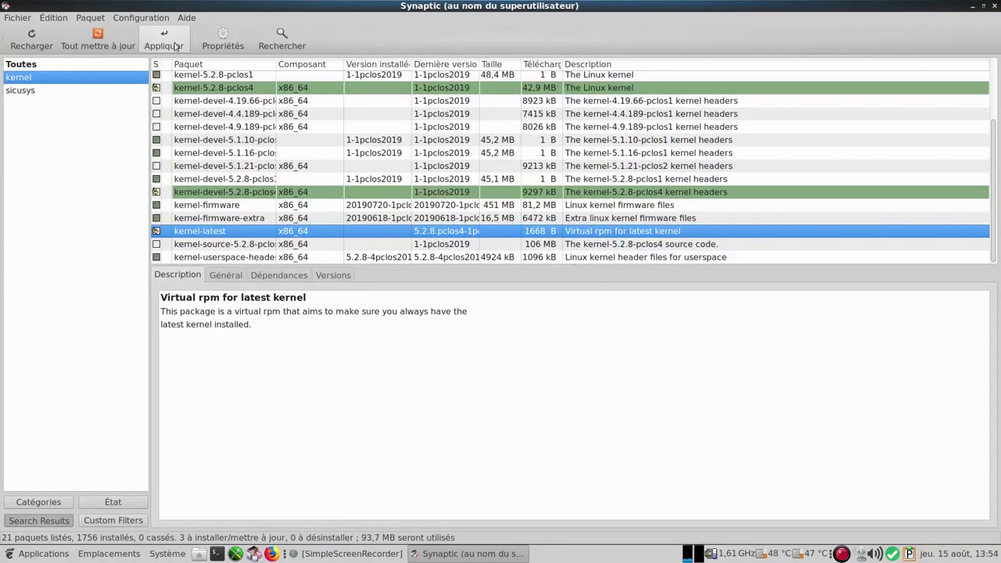
Apply the three pending kernel packages (52,2 MB download, 93,7 MB disk space)
left_click(171, 46)
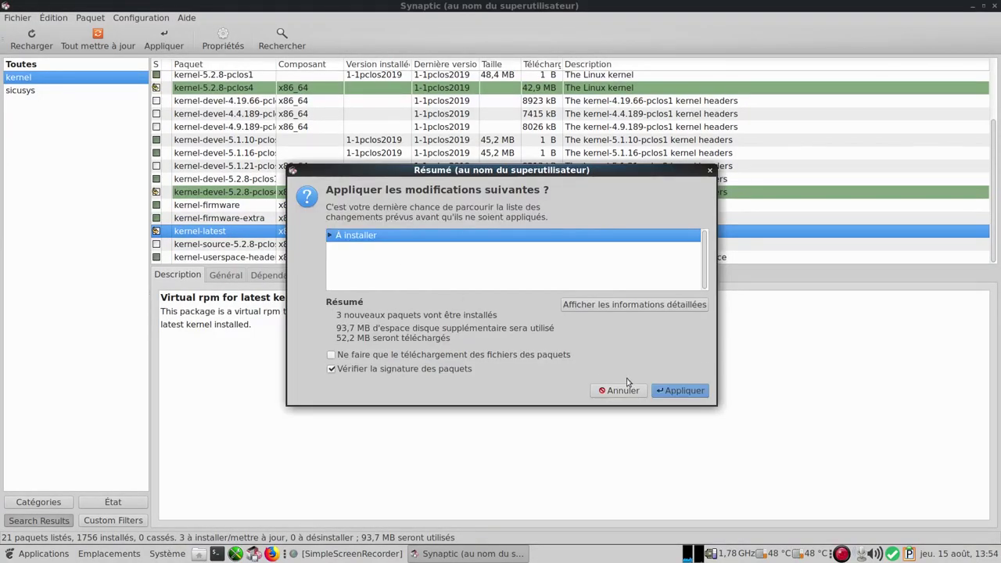
left_click(673, 392)
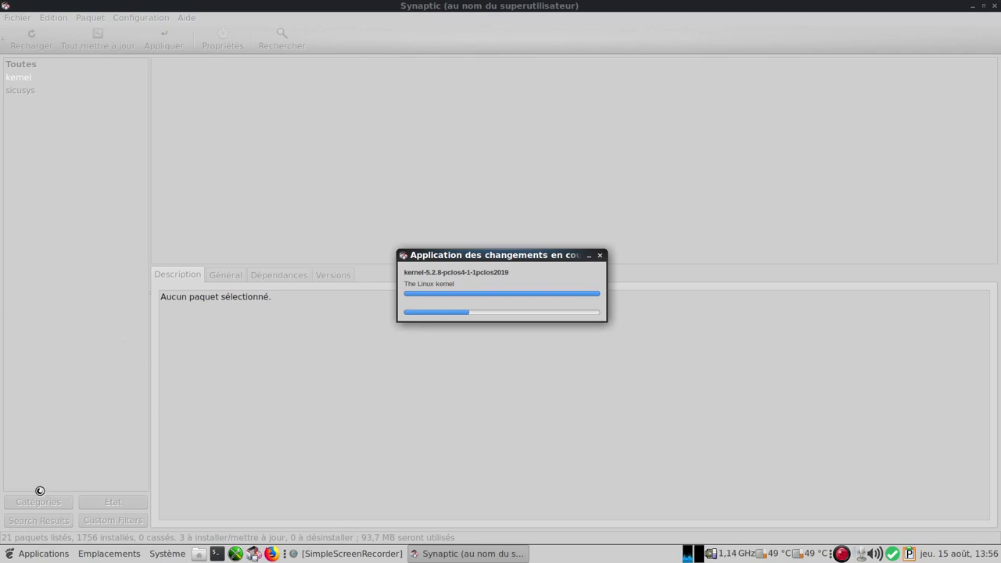
Launch Inxi GUI from the applications menu and view the system summary
left_click(39, 553)
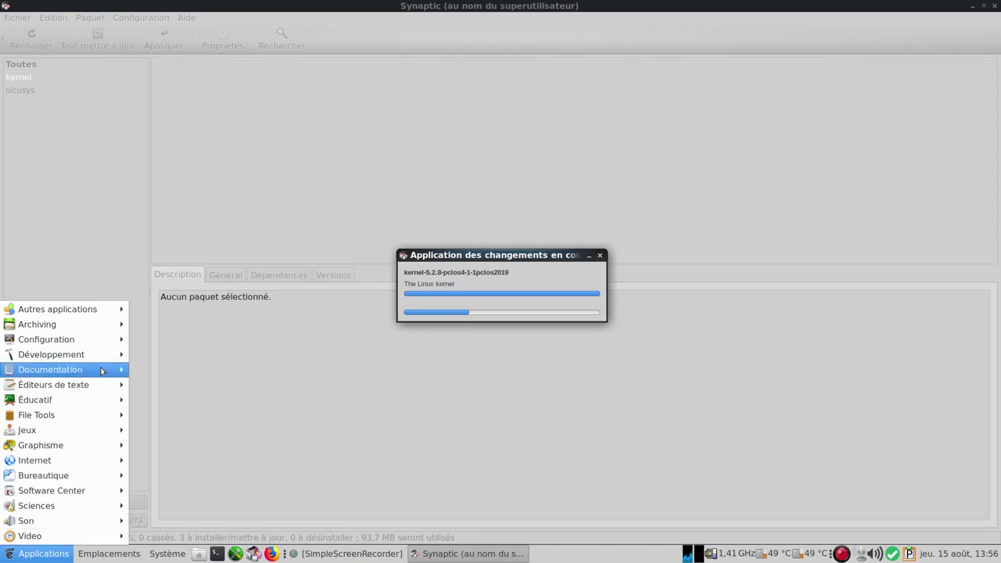
mouse_move(104, 313)
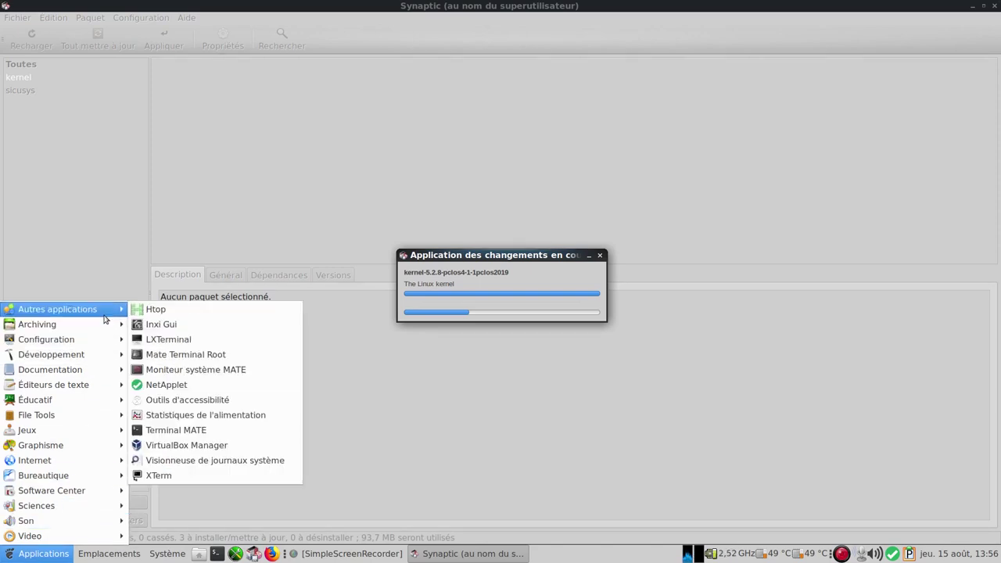
left_click(206, 328)
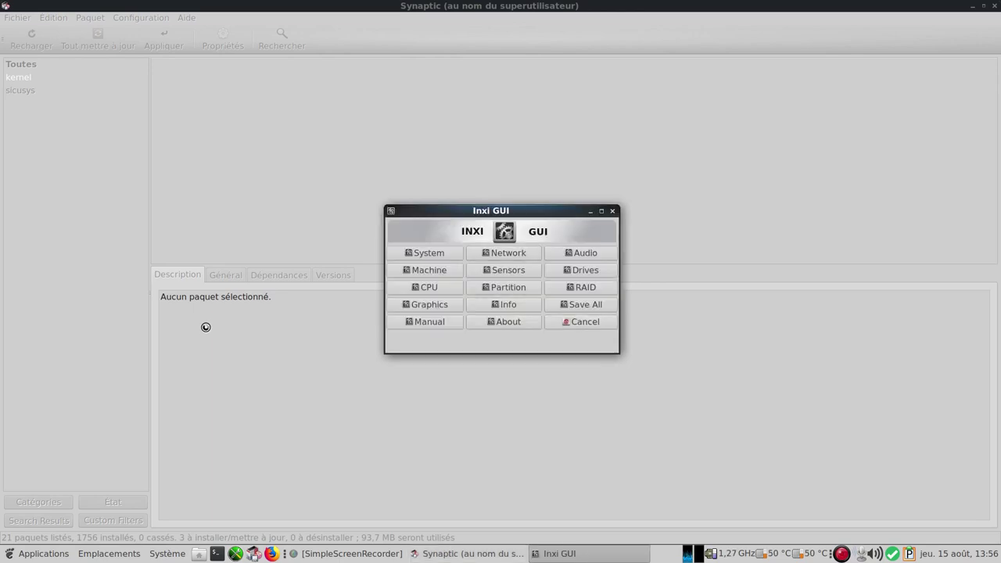
left_click(436, 253)
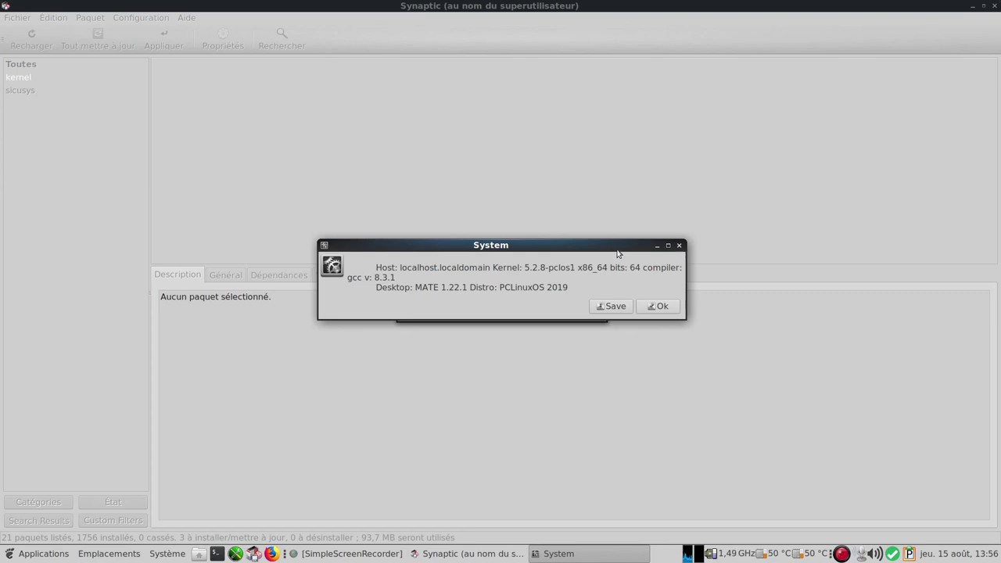
left_click(668, 313)
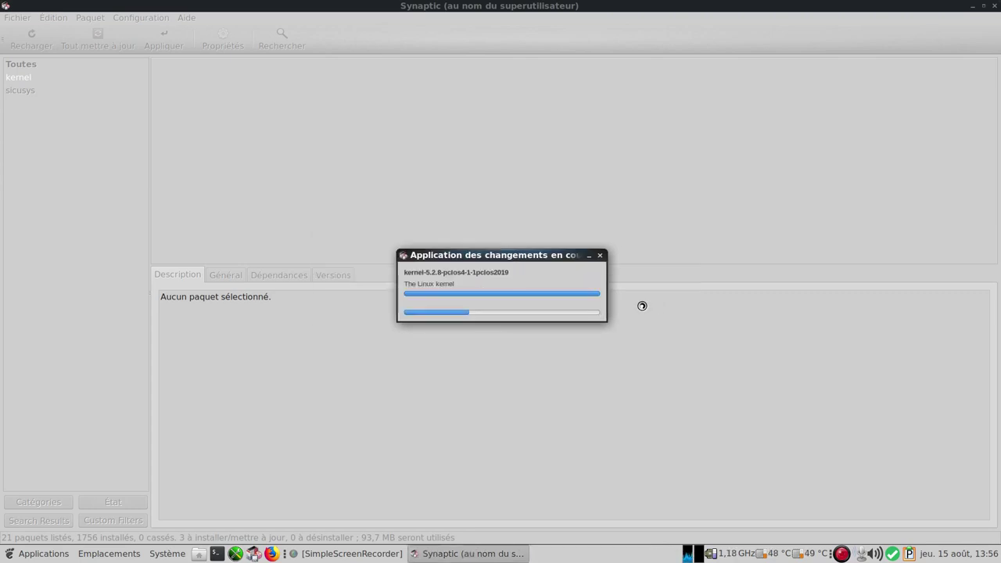
View the CPU details in Inxi GUI, then close it
left_click(454, 286)
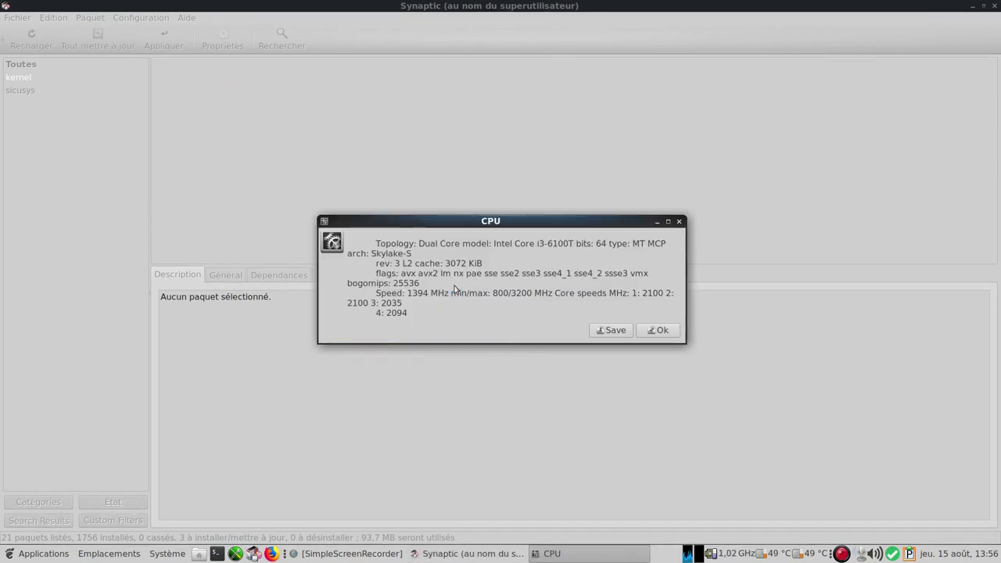
left_click(659, 331)
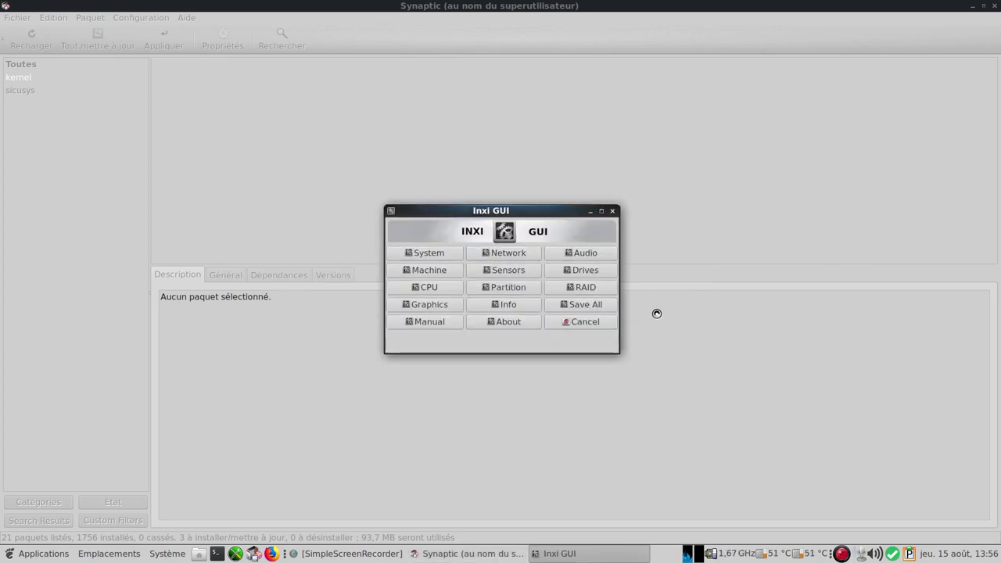
left_click(613, 211)
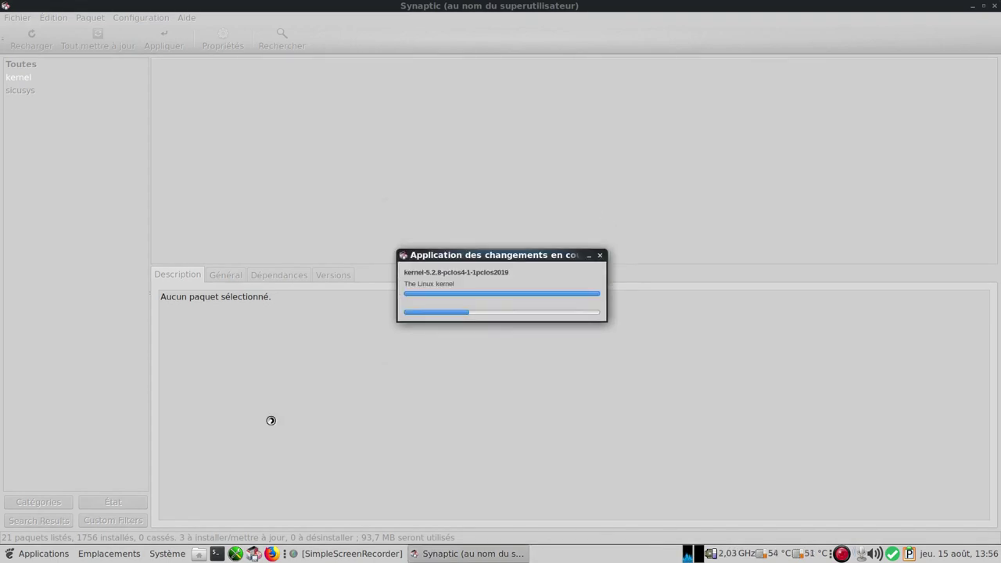
left_click(44, 554)
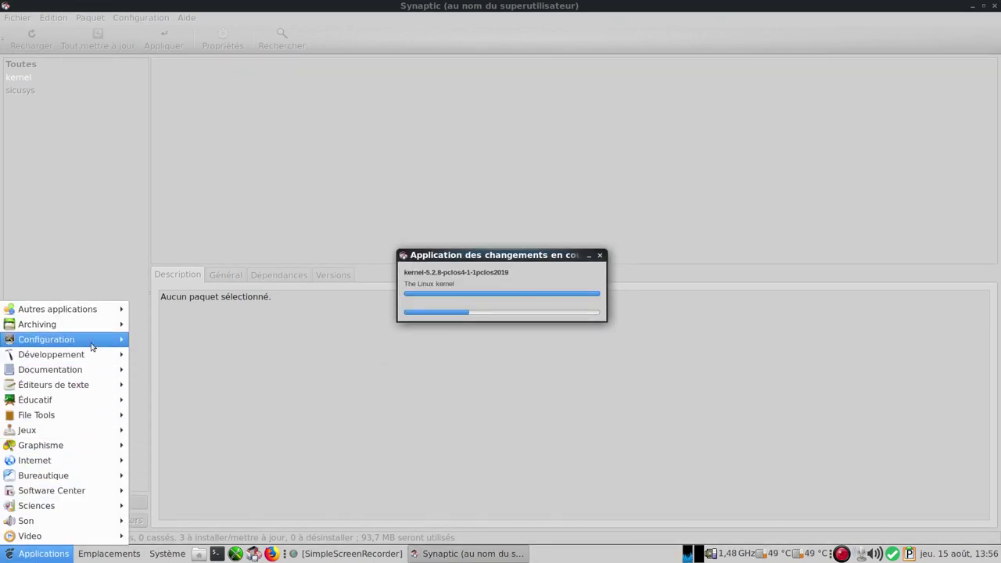
mouse_move(91, 346)
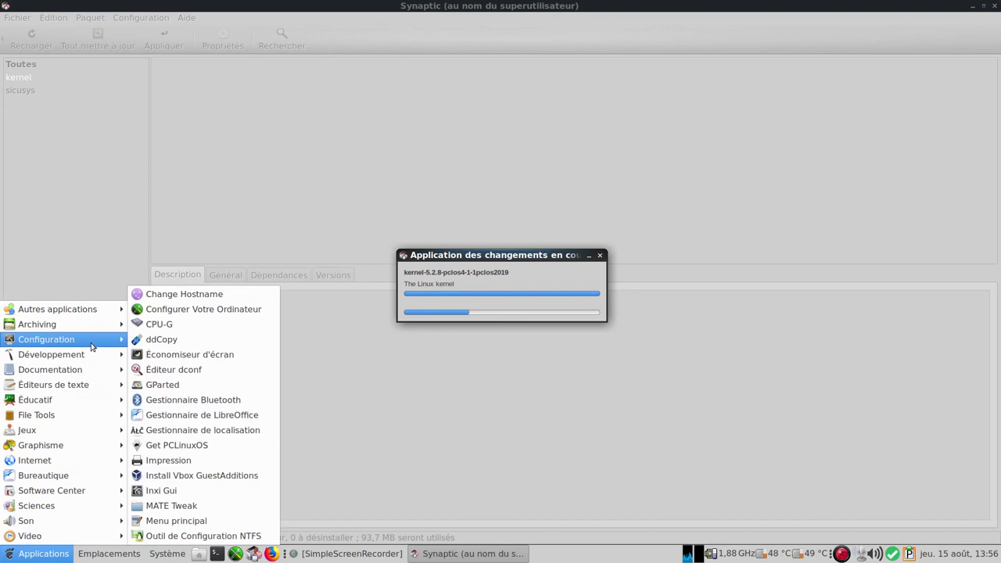
Launch CPU-G, browse its Motherboard, RAM, System and About tabs, return to Processor, then close
left_click(186, 325)
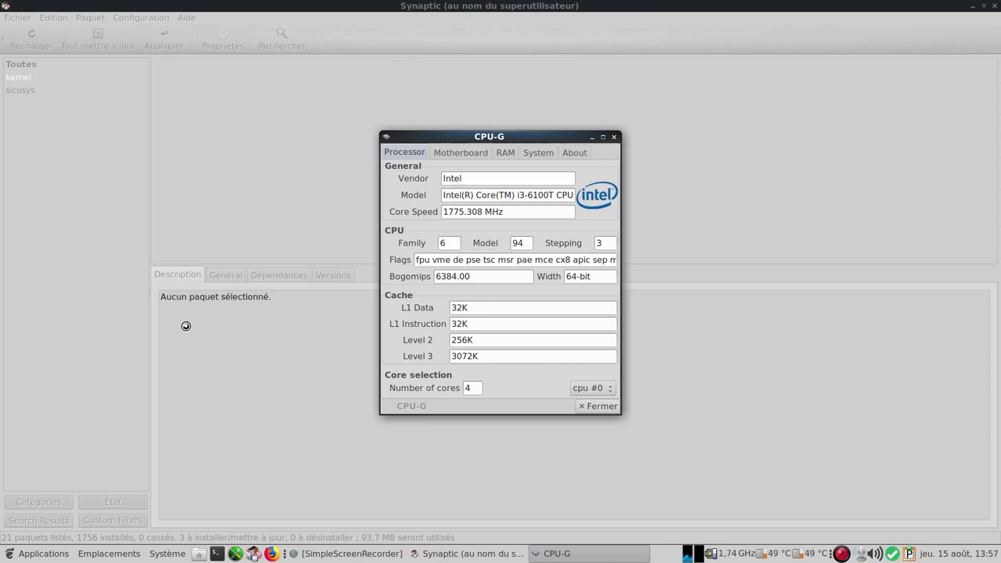
left_click(456, 154)
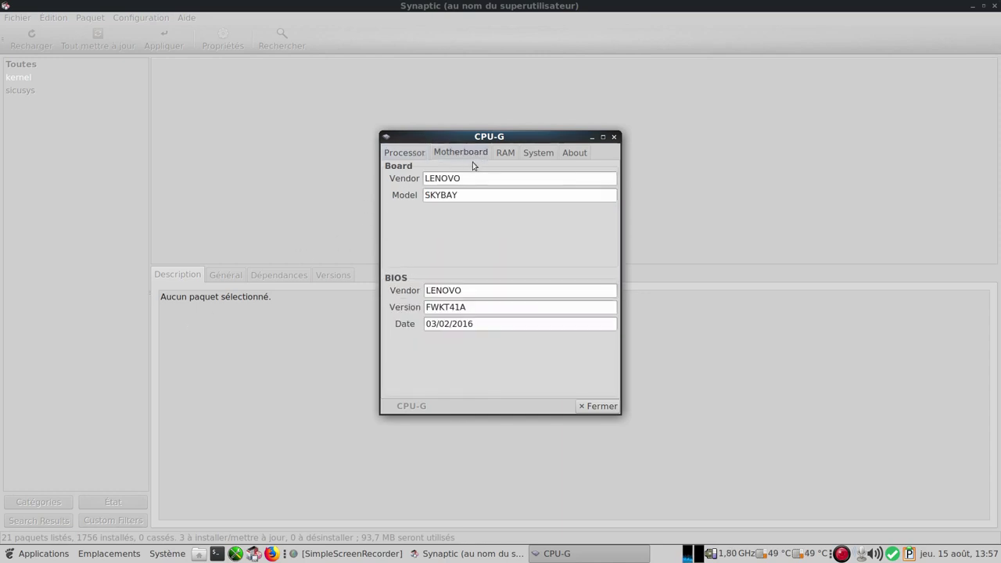
left_click(506, 155)
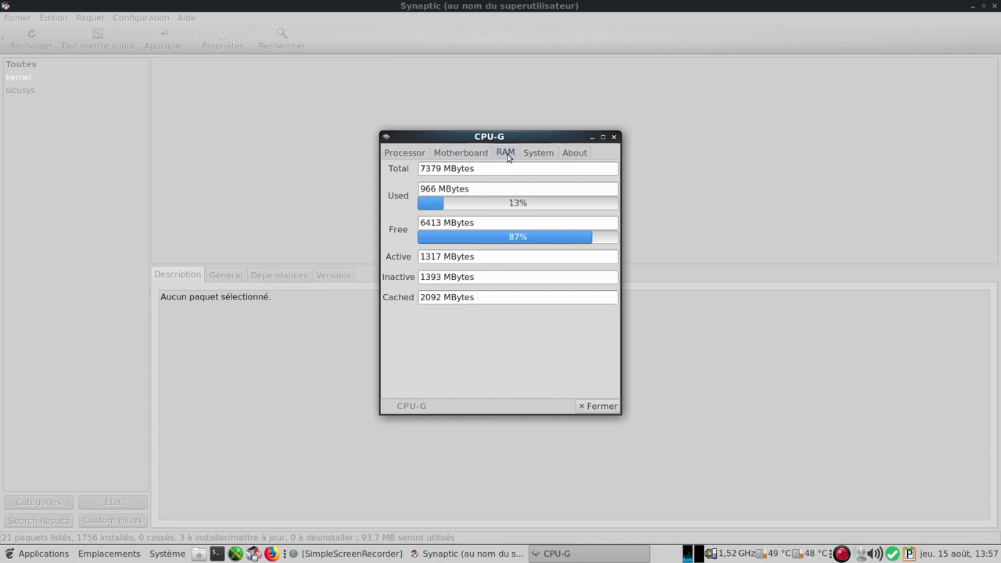
left_click(536, 155)
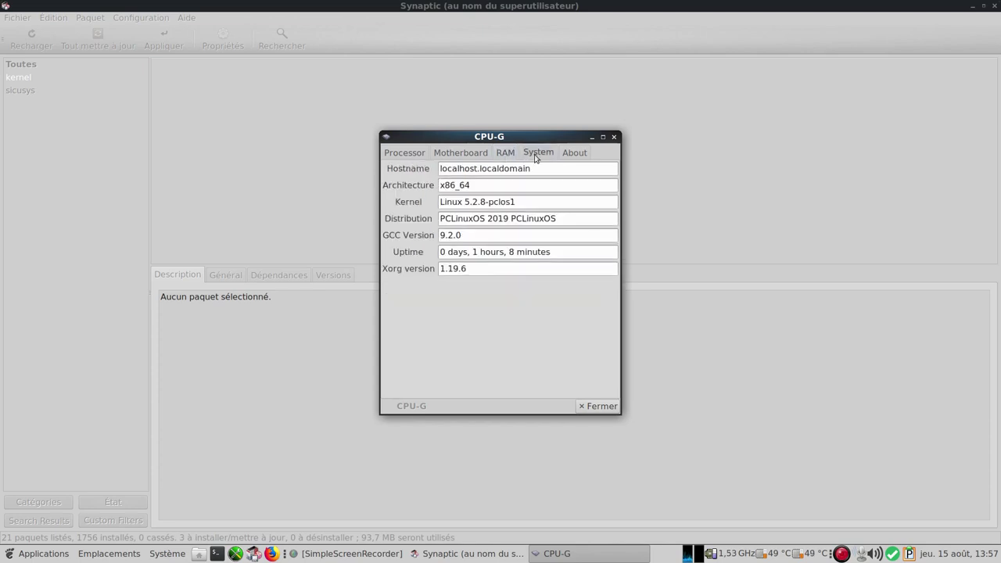
left_click(573, 155)
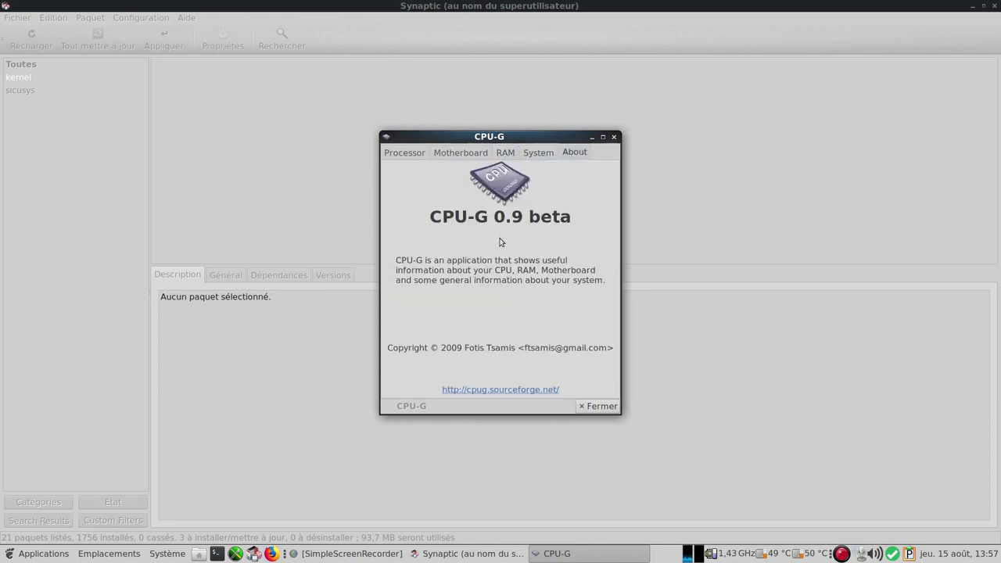
left_click(411, 156)
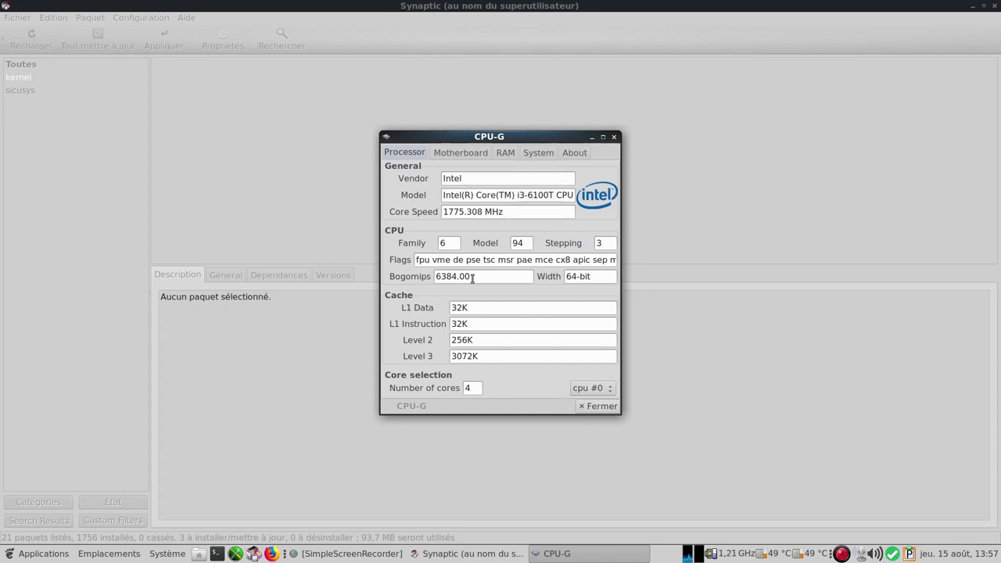
left_click(600, 406)
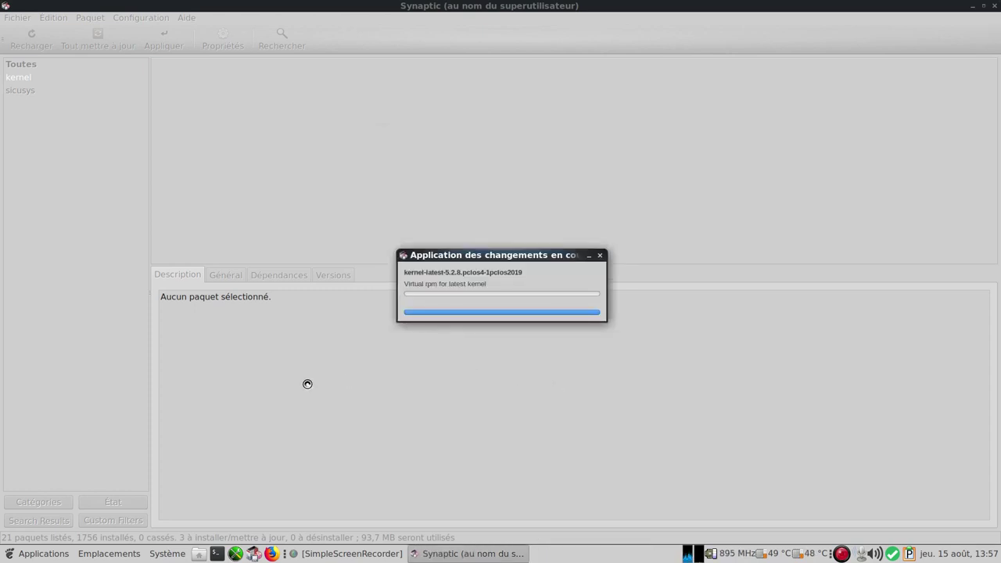
Launch Get PCLinuxOS, scroll the ISO list, and request older ISO images
left_click(17, 557)
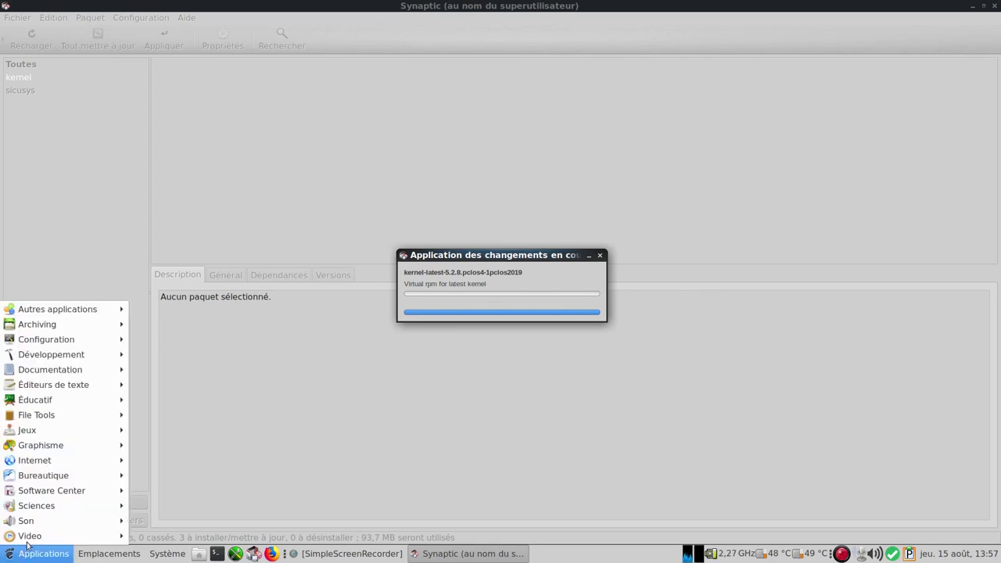
mouse_move(68, 489)
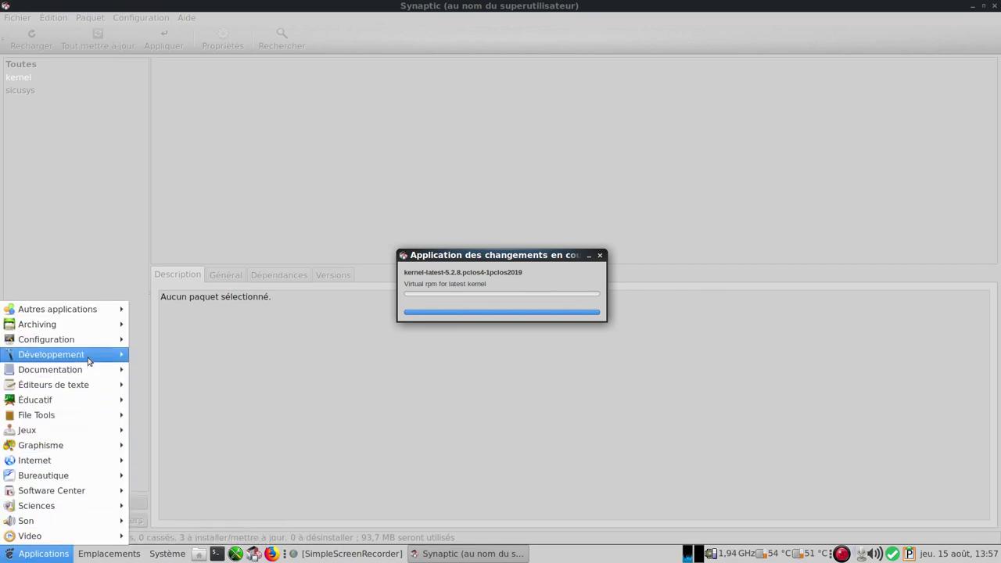
mouse_move(92, 327)
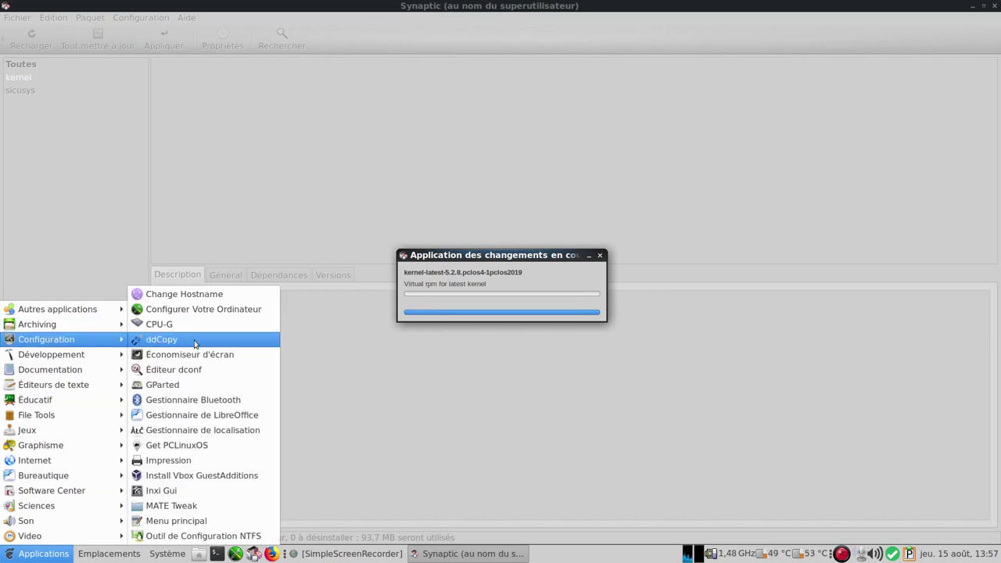
left_click(242, 447)
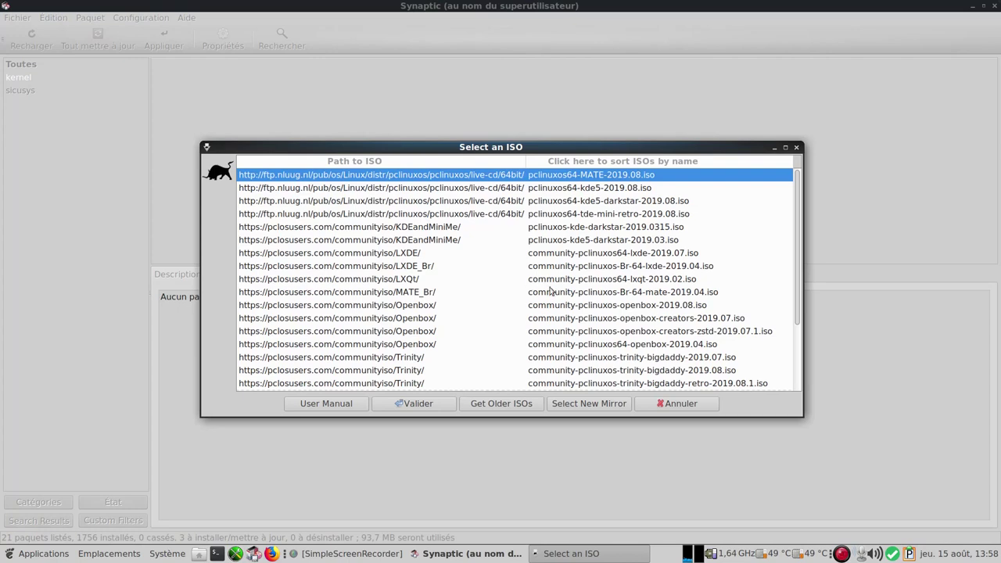
scroll(552, 297, "down", 5)
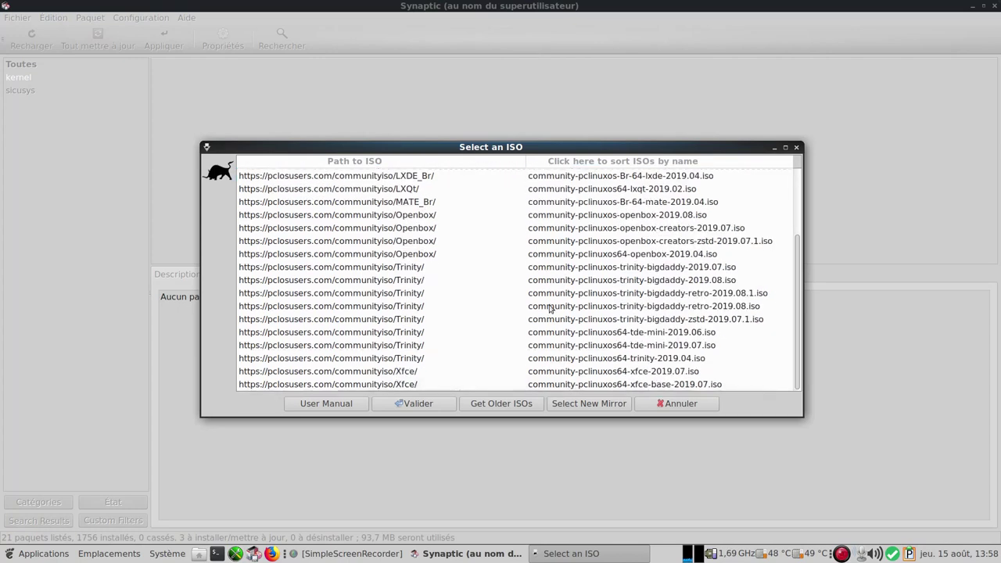
left_click(503, 404)
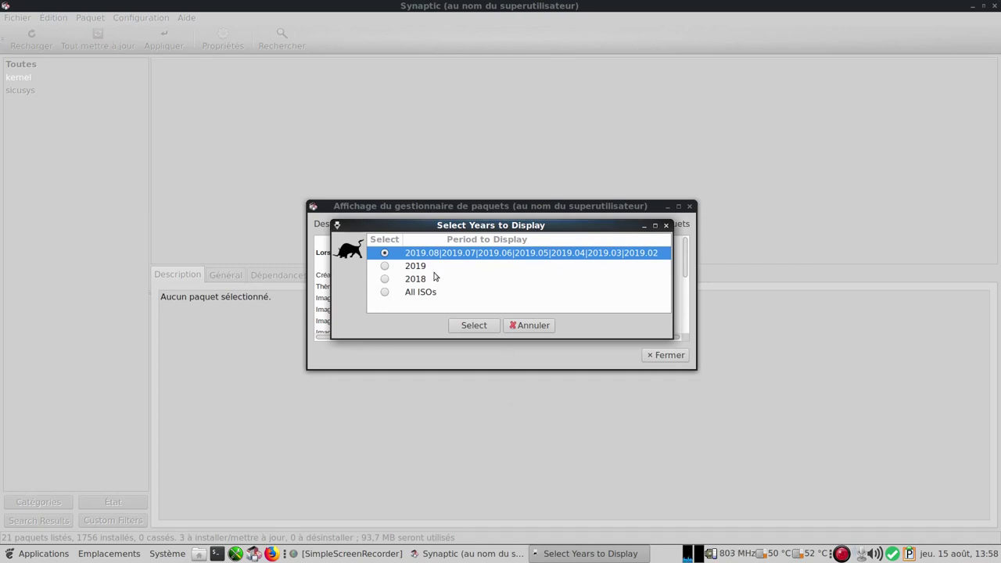
Cancel the ISO year prompt and close Synaptic's kernel post-install messages after scrolling them
left_click(538, 330)
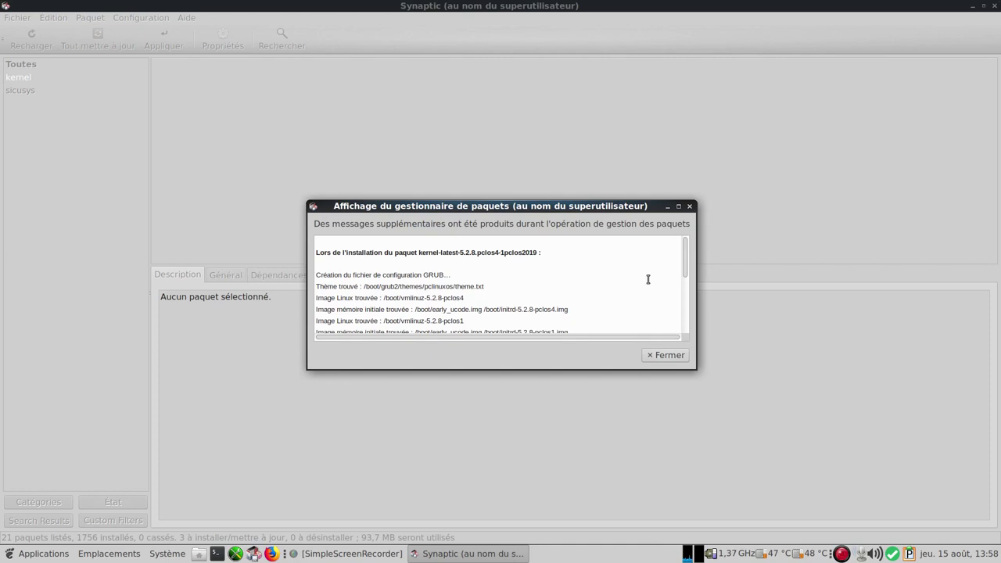
scroll(648, 279, "down", 2)
scroll(648, 279, "down", 5)
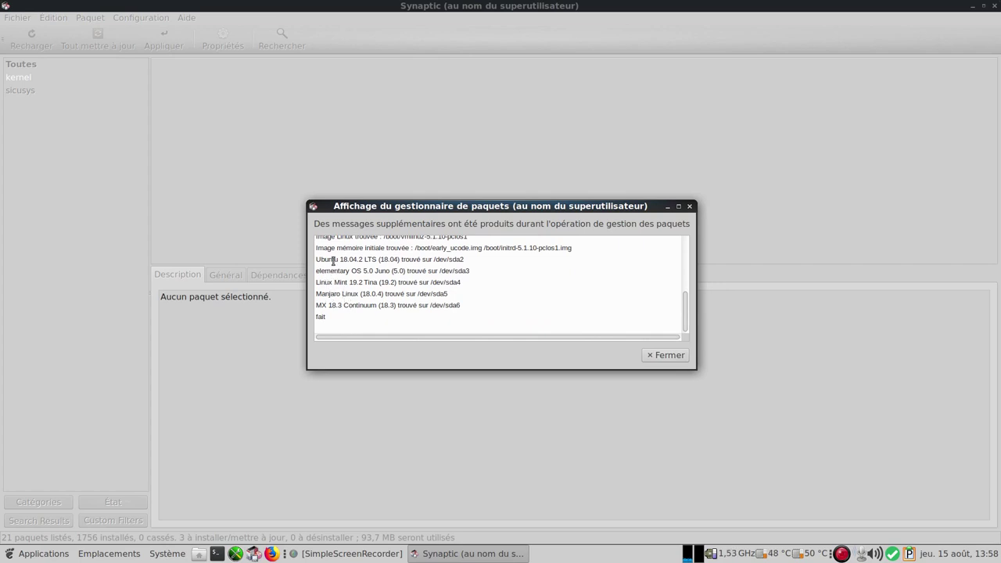
left_click(667, 355)
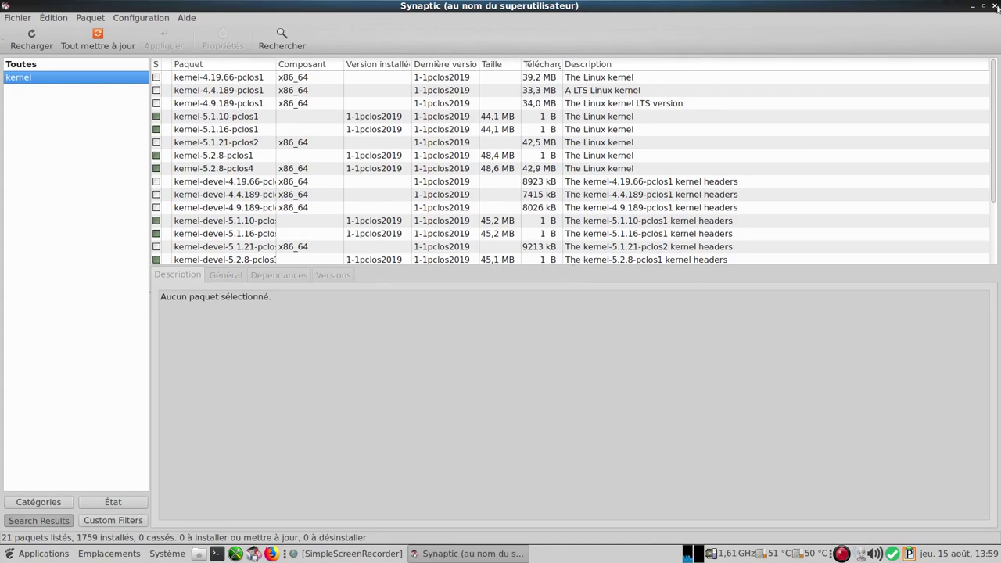
Close Synaptic, then open the home folder in Caja (12 items, 15,0 Go free) and close it
left_click(995, 6)
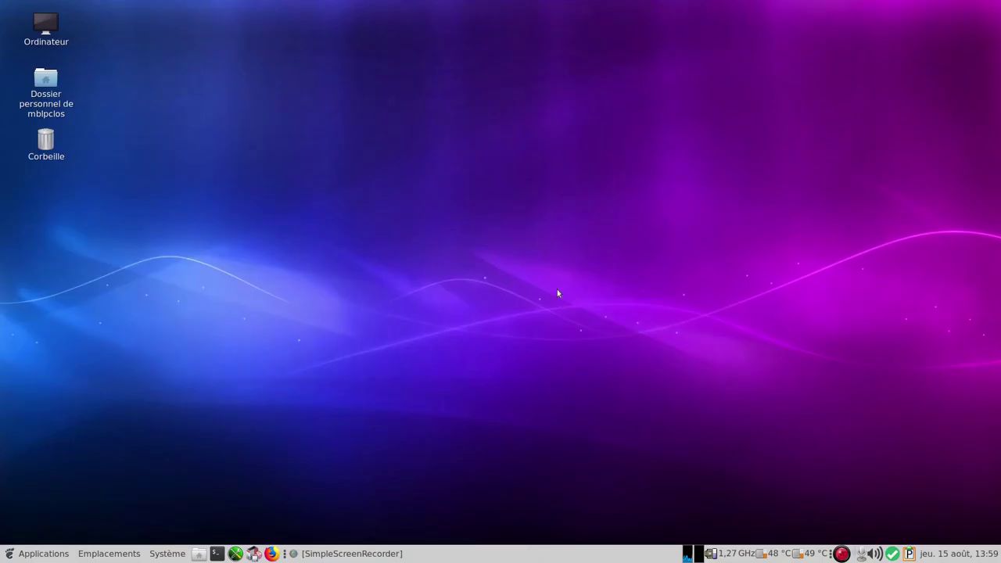
left_click(199, 554)
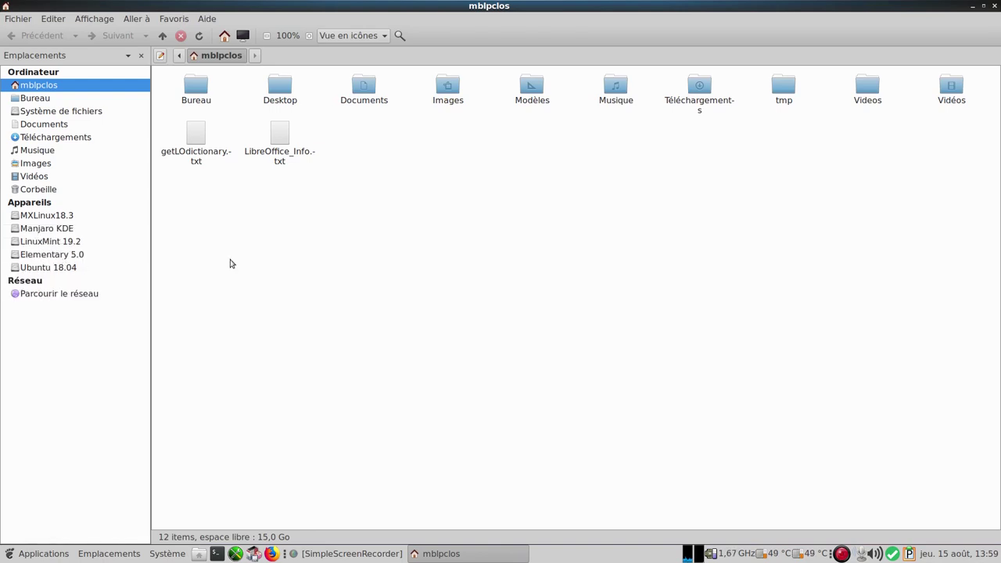
left_click(995, 6)
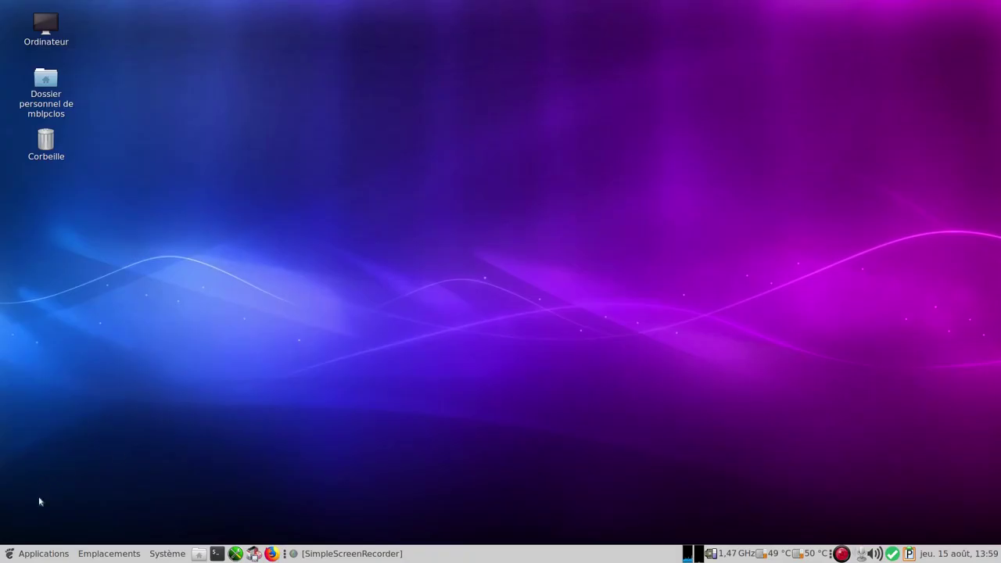
Launch Gestionnaire de LibreOffice from Applications > Software Center
left_click(40, 553)
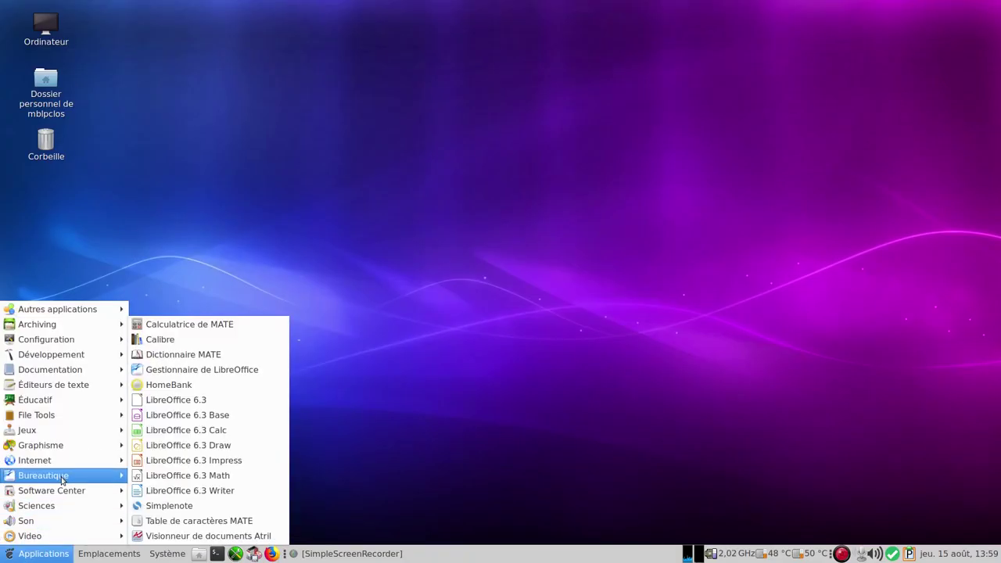
mouse_move(70, 490)
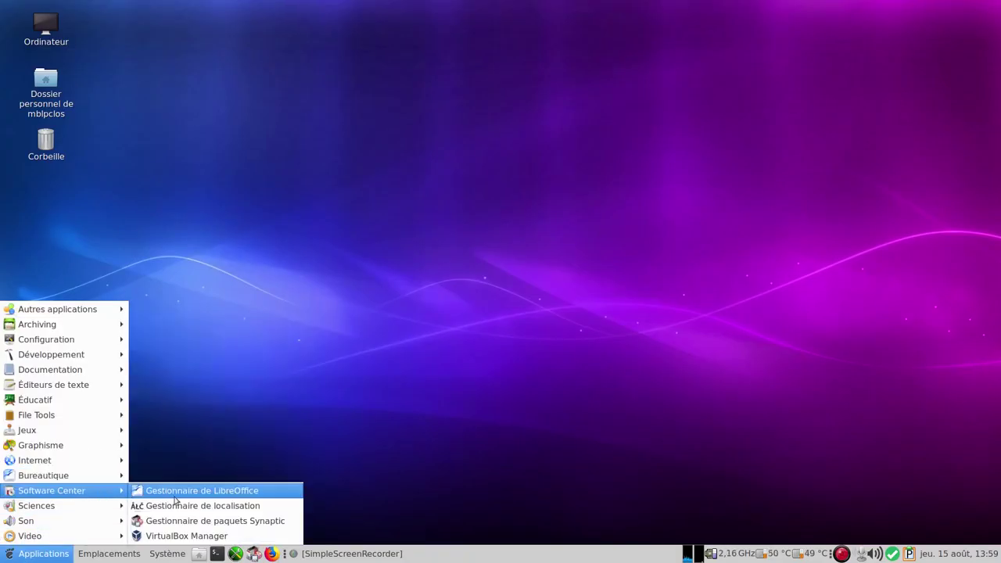
left_click(265, 494)
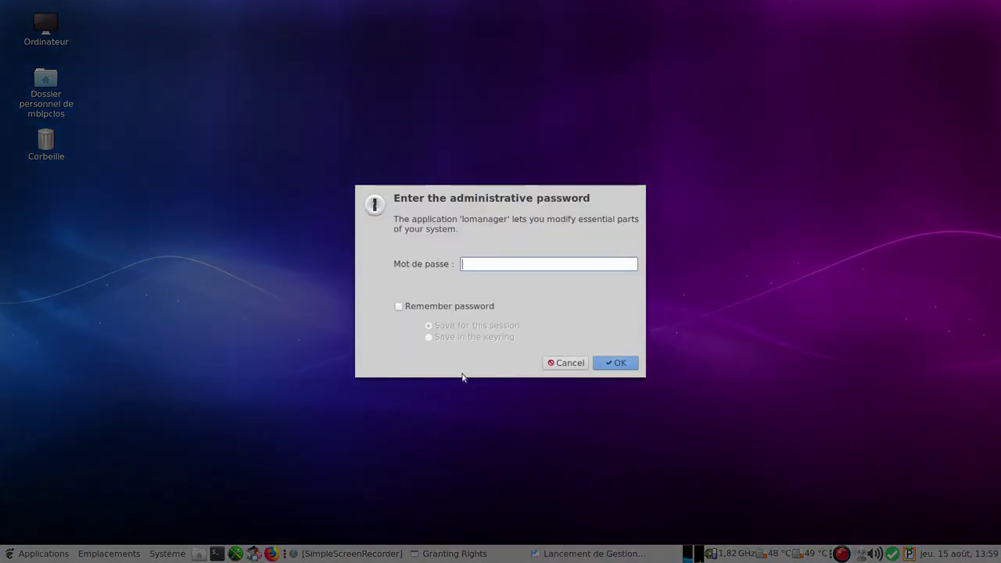
Enter the administrator password, then confirm installing or updating LibreOffice despite the expiry warning
type("********")
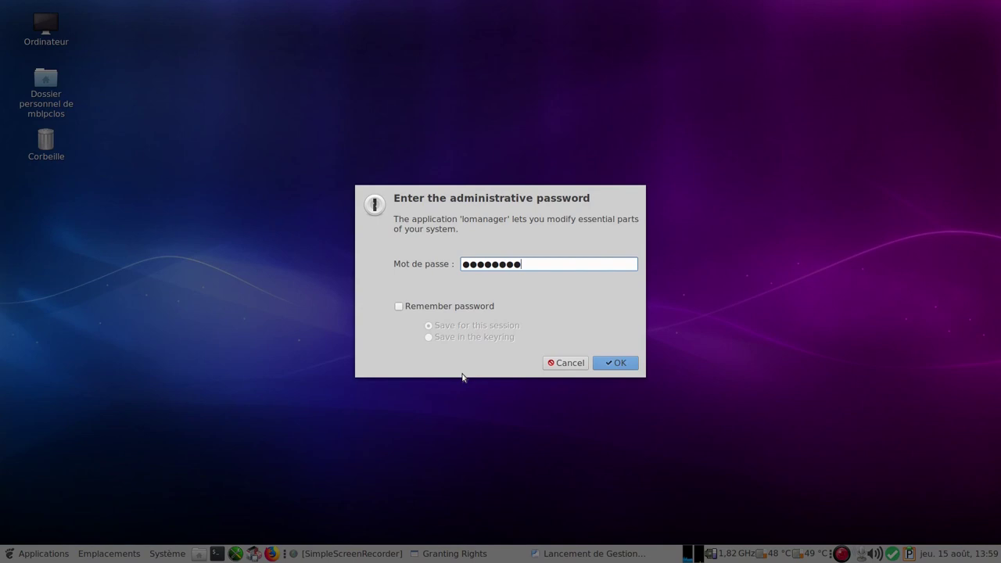
key("BackSpace")
key("BackSpace")
key("BackSpace")
key("BackSpace")
key("BackSpace")
key("BackSpace")
key("BackSpace")
key("BackSpace")
type("*******")
key("Return")
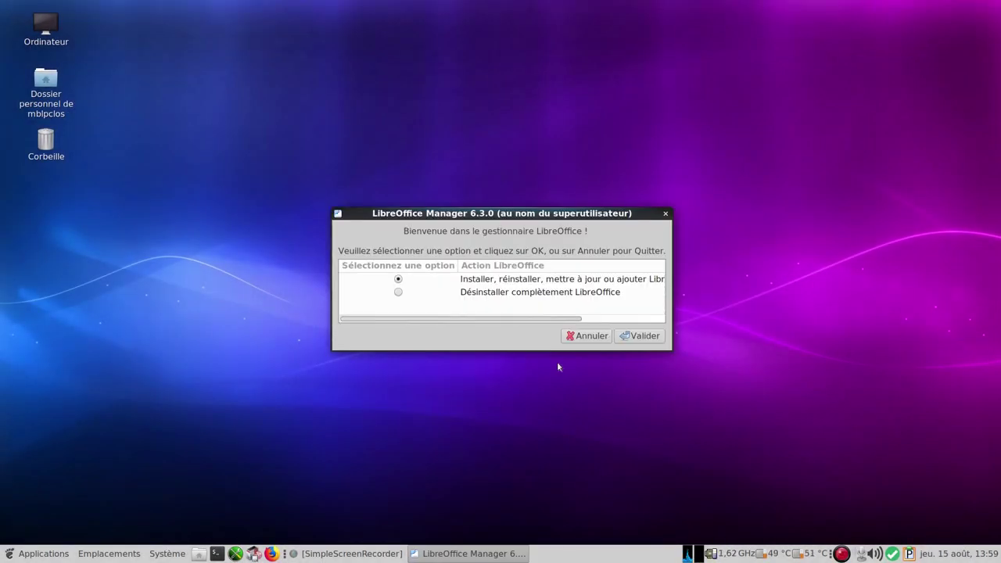
left_click(654, 343)
left_click(637, 324)
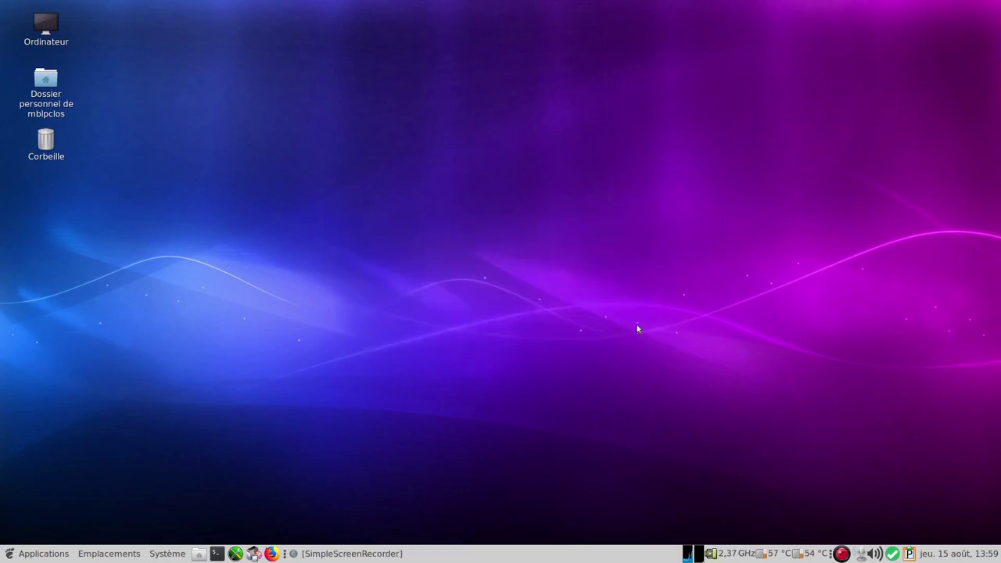
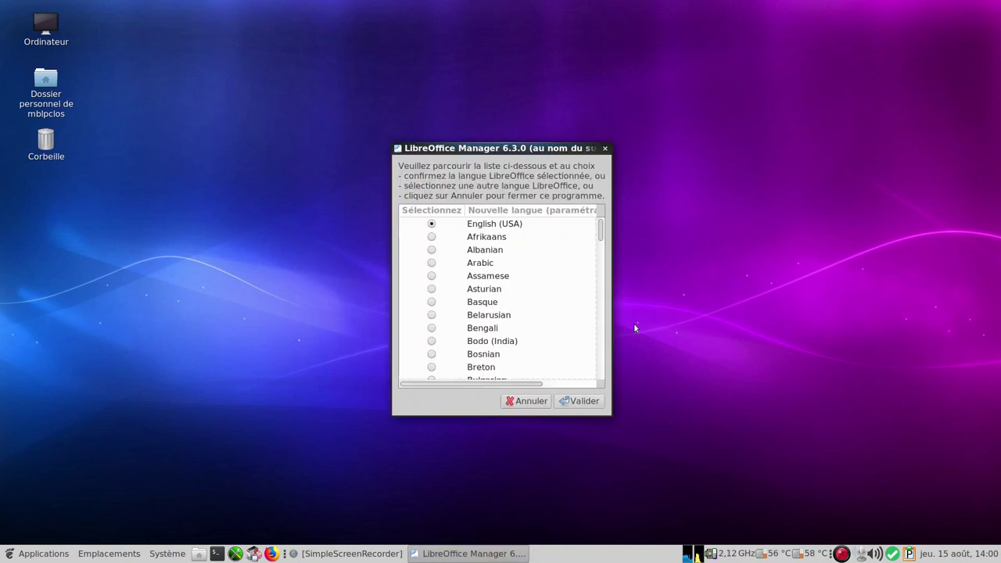
Choose French as the LibreOffice language and agree to delete the downloaded RPMs afterward
scroll(603, 235, "down", 1)
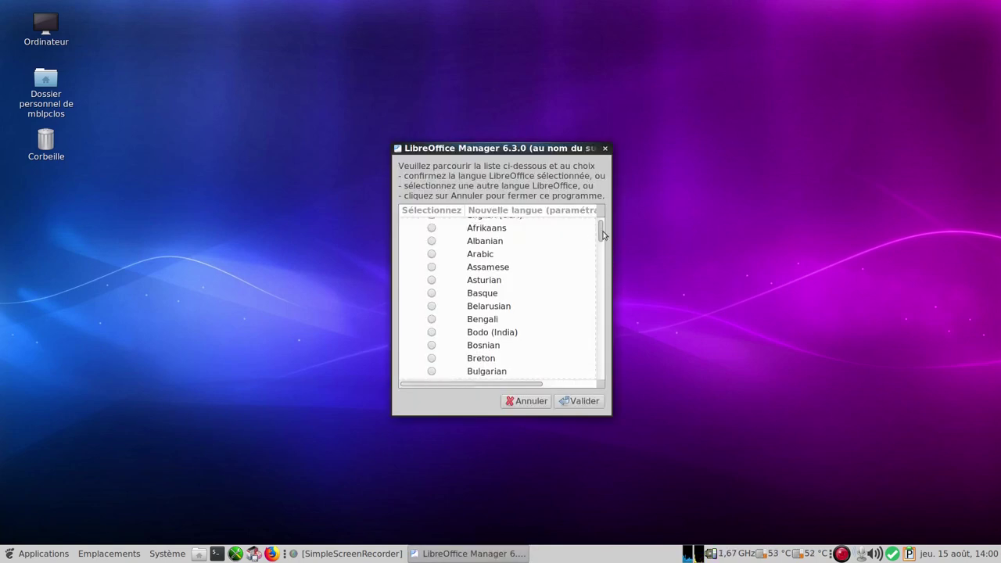
left_click_drag(603, 235, 602, 266)
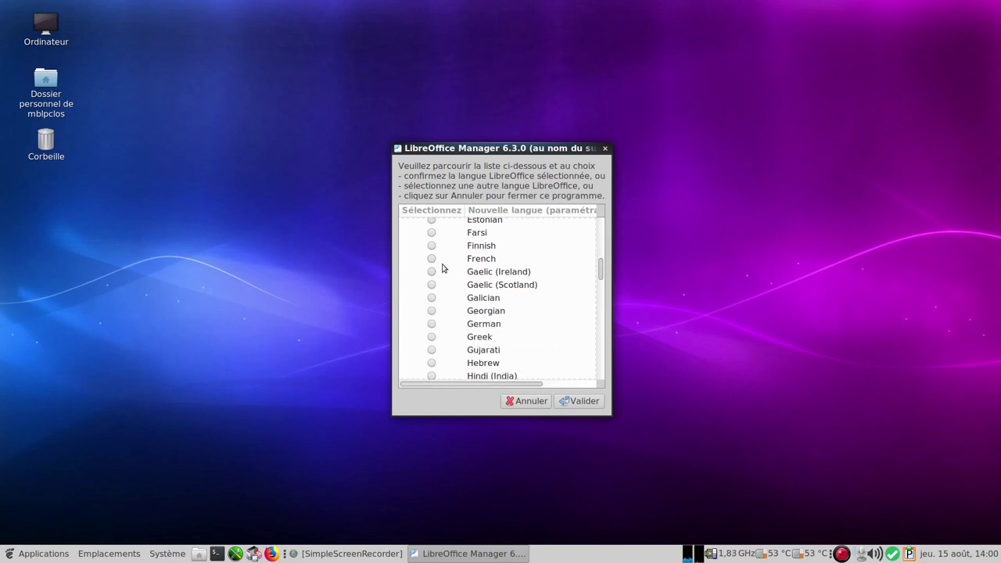
left_click(431, 258)
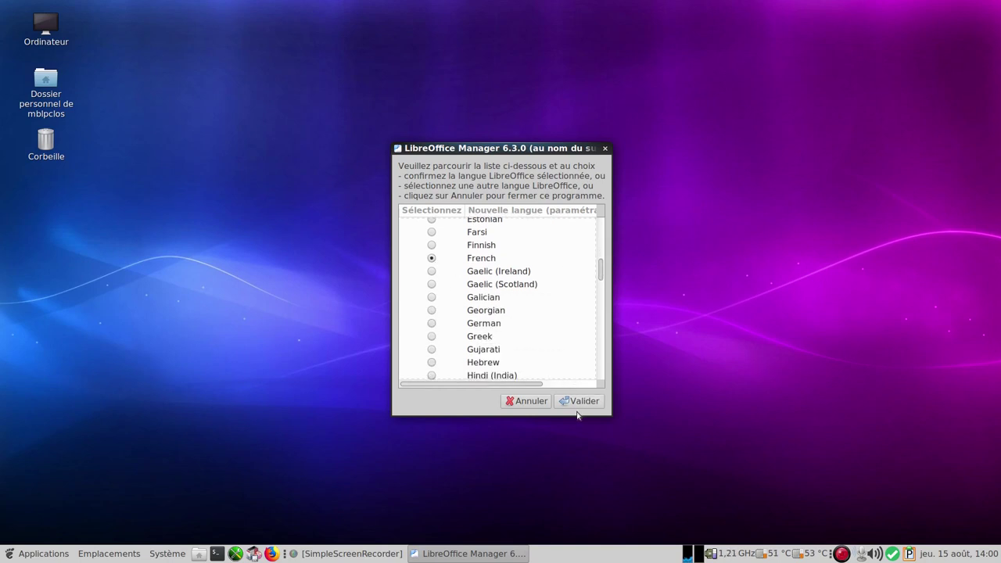
left_click(581, 401)
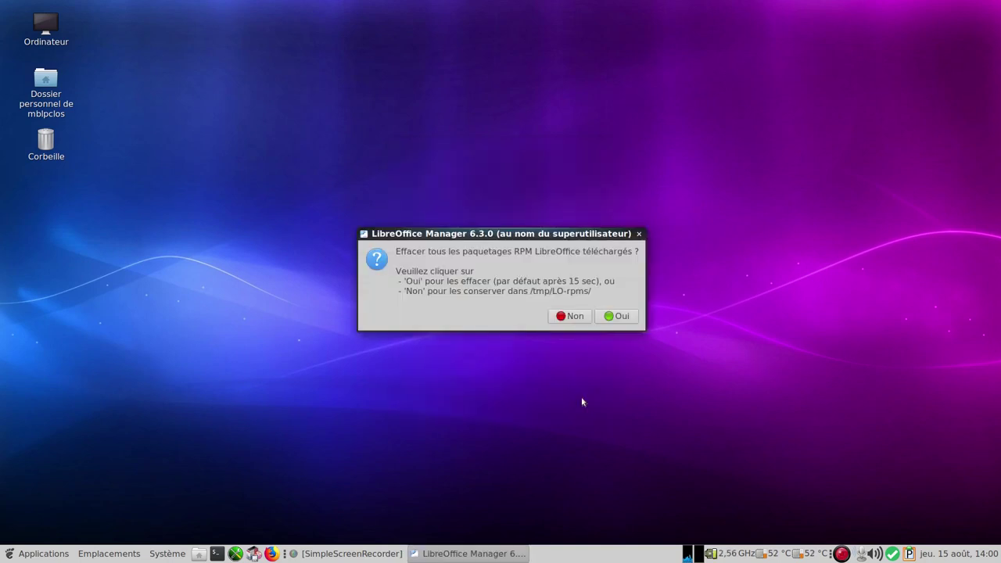
left_click(617, 316)
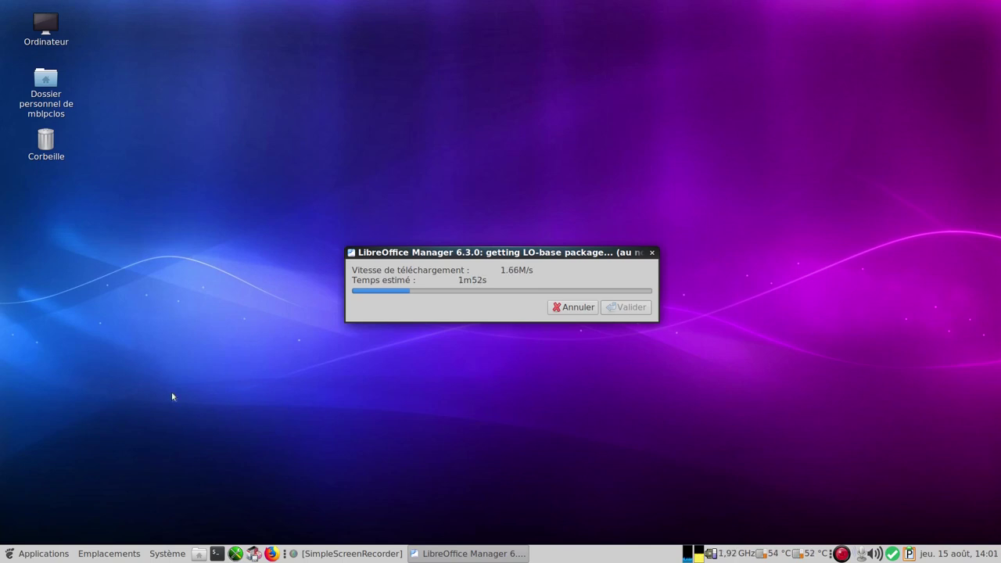
Browse Système > Préférences, then open Centre de contrôle from the Système menu
left_click(168, 553)
mouse_move(258, 428)
mouse_move(368, 431)
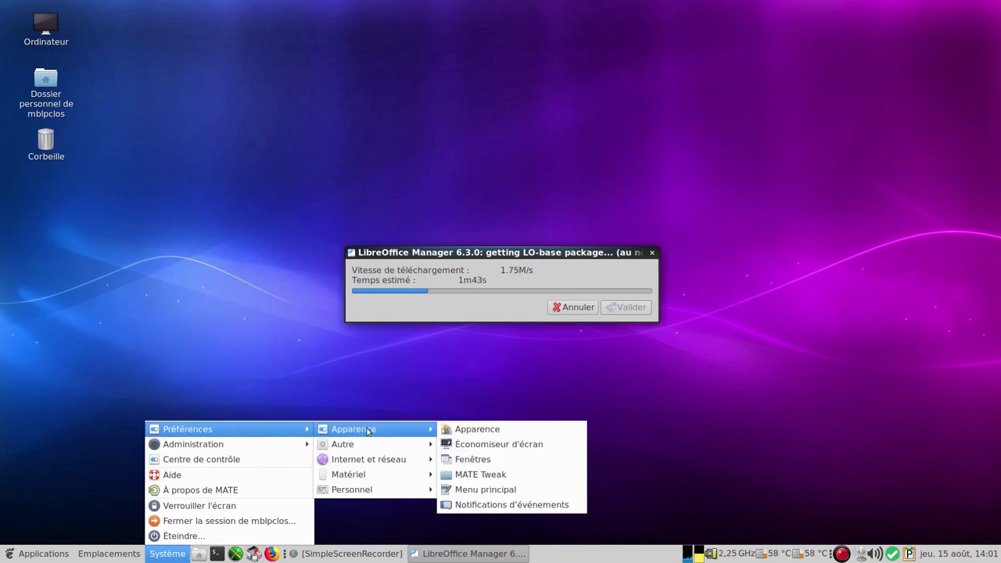
left_click(269, 333)
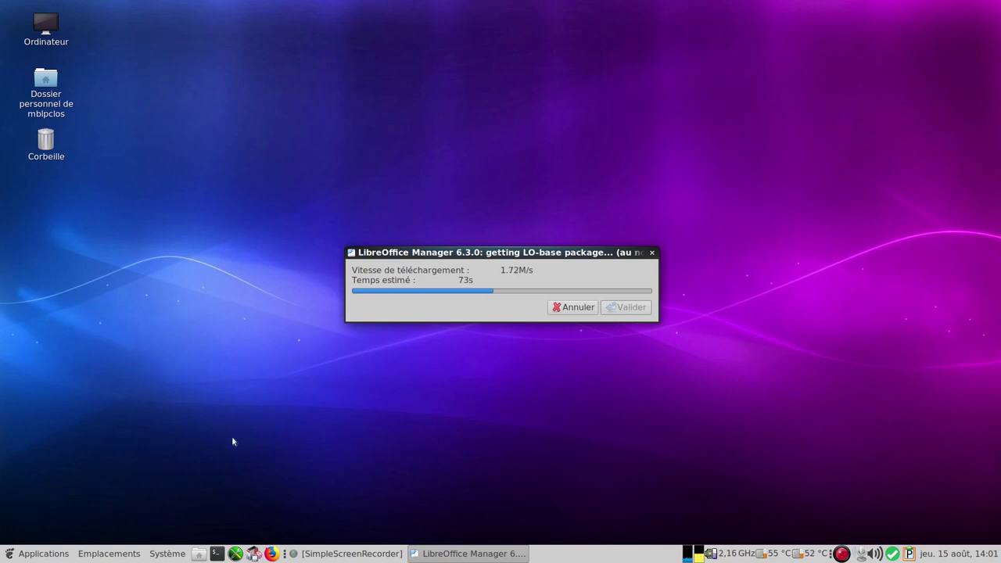
left_click(169, 554)
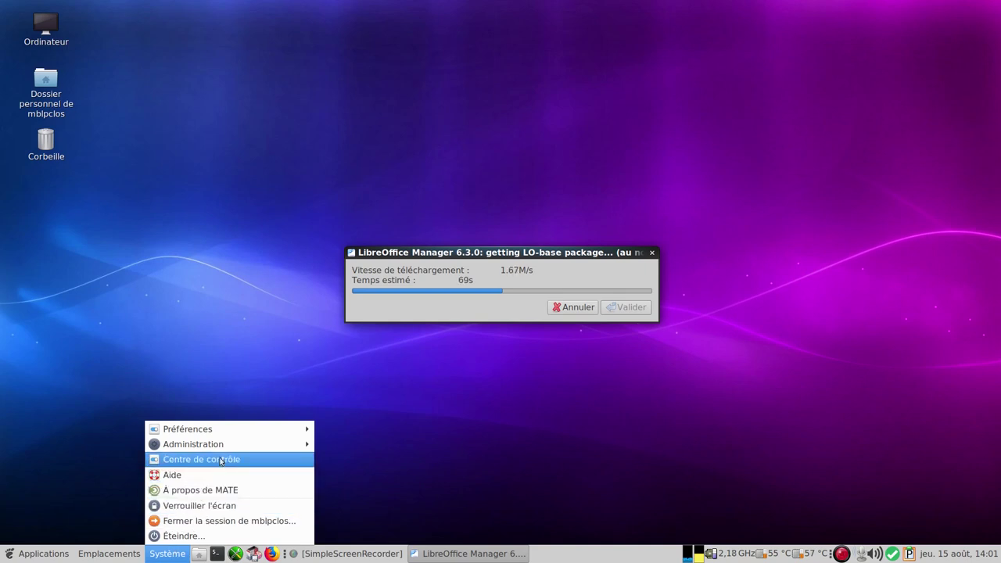
left_click(221, 460)
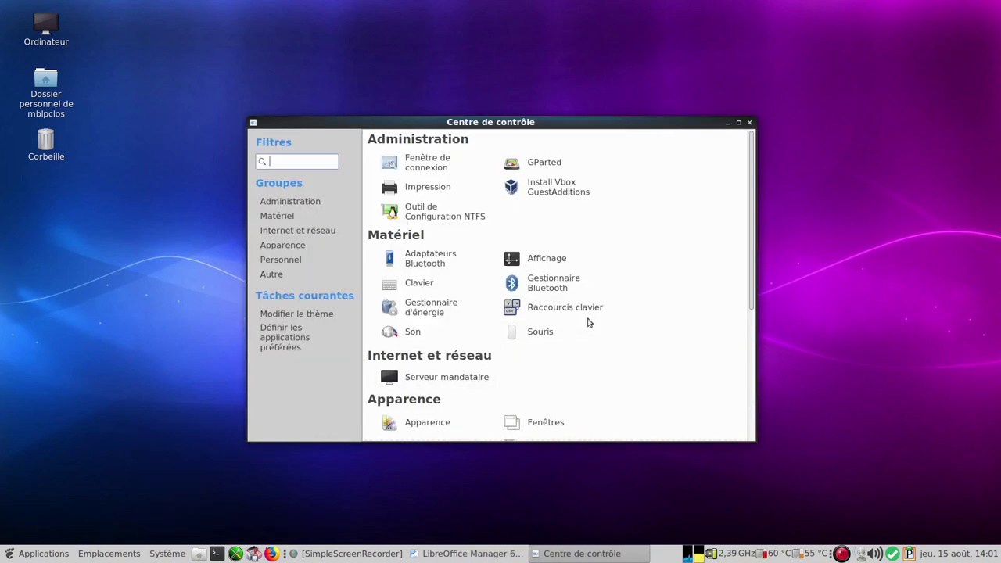
Launch Impression from the Administration group, authenticating with the root password
scroll(591, 321, "down", 5)
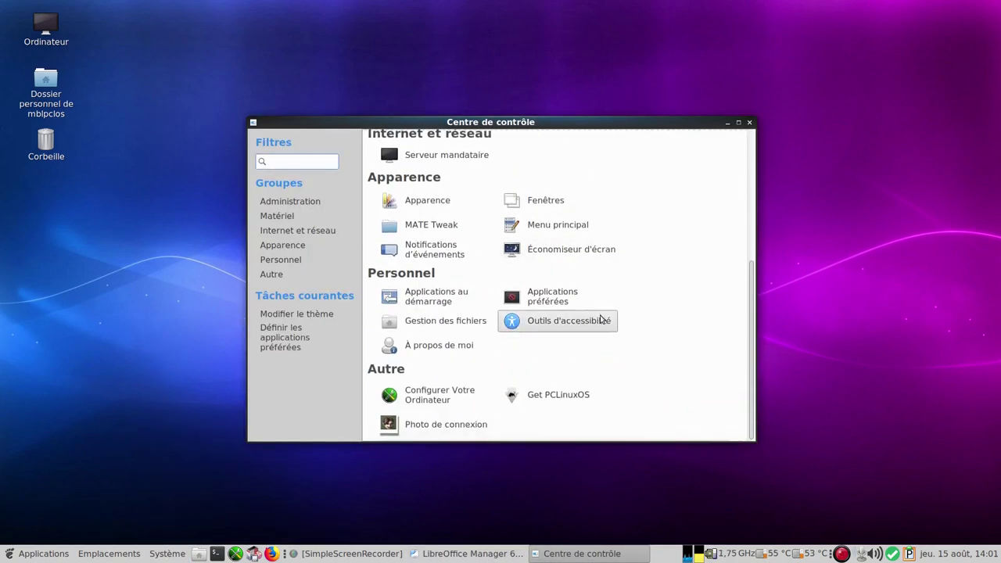
scroll(601, 319, "up", 5)
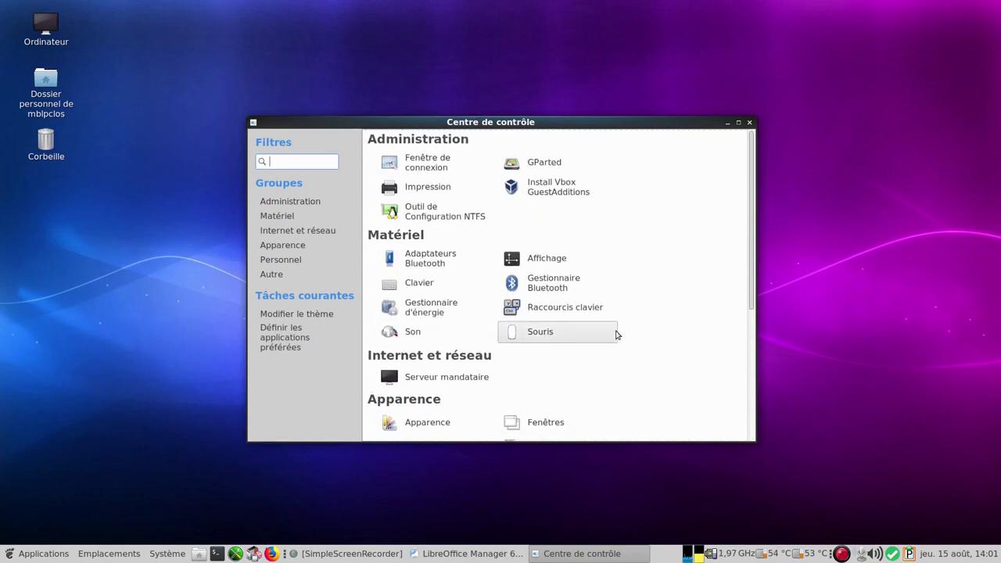
left_click(428, 188)
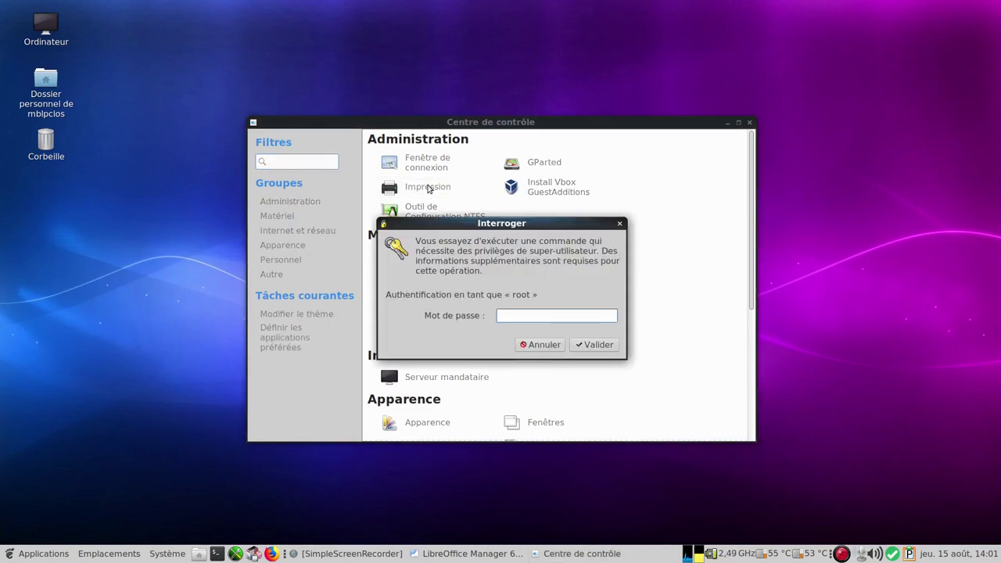
type("********")
key("Return")
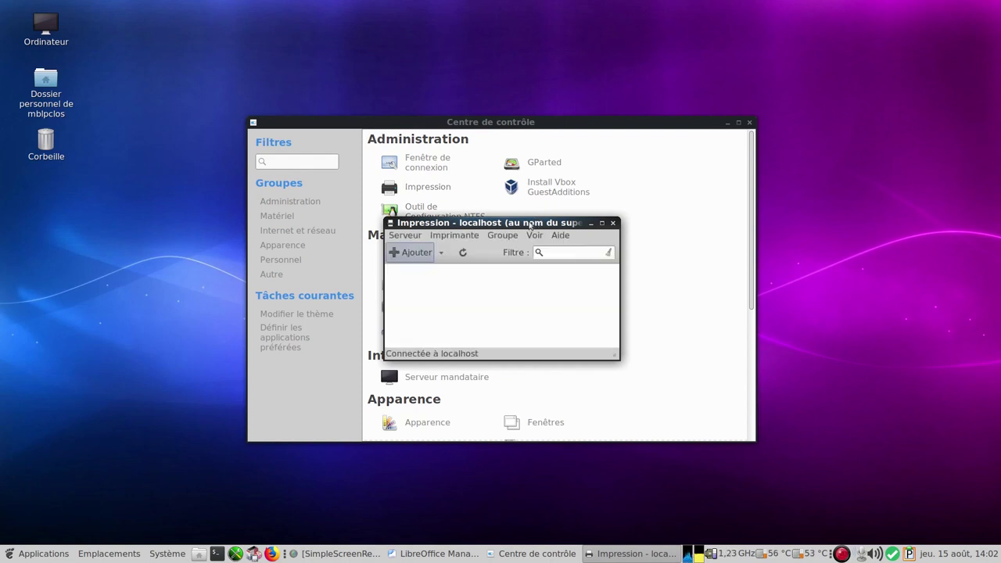
Add a new printer and continue with the detected USB Epson Stylus DX5000
left_click(413, 255)
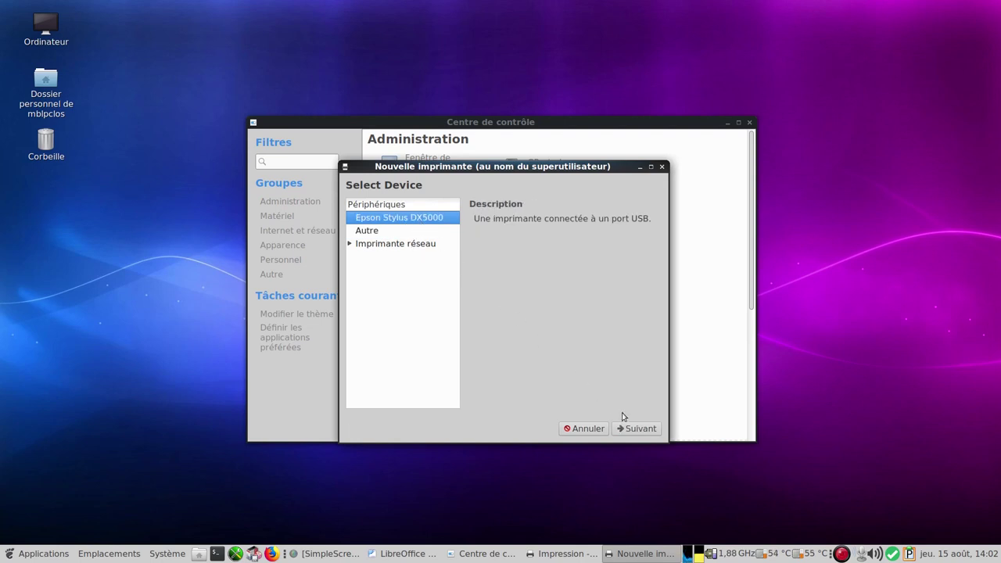
left_click(646, 428)
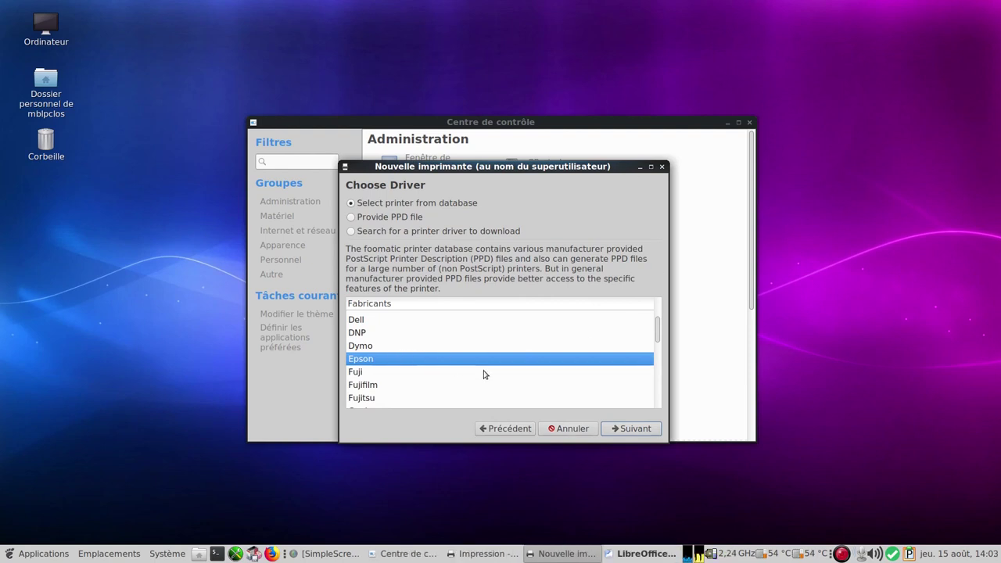
Create the EPSON-Stylus-DX5000 printer using the Stylus DX4850 CUPS+Gutenprint driver
left_click(640, 430)
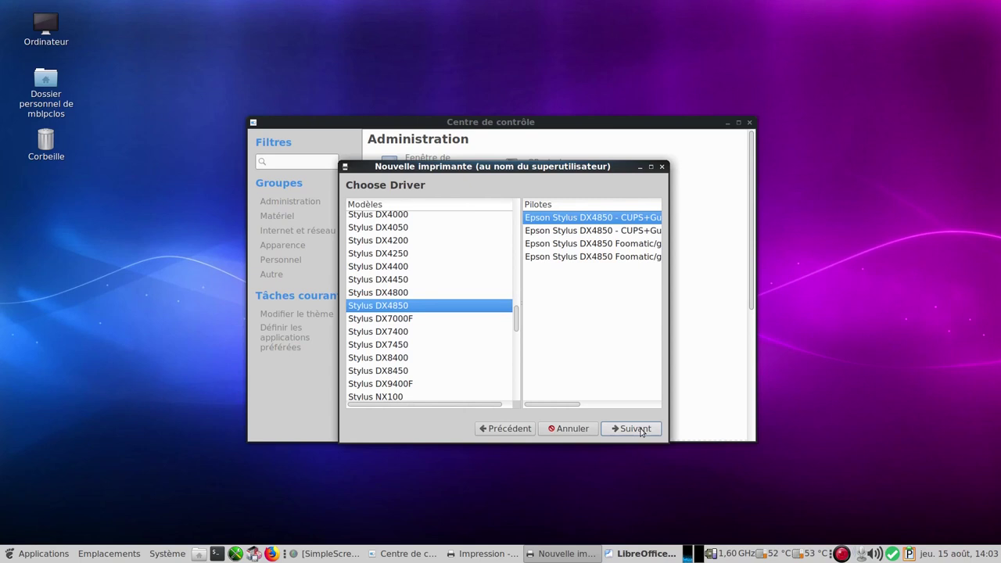
mouse_move(567, 402)
left_mouse_down()
mouse_move(658, 412)
mouse_move(555, 404)
left_mouse_up()
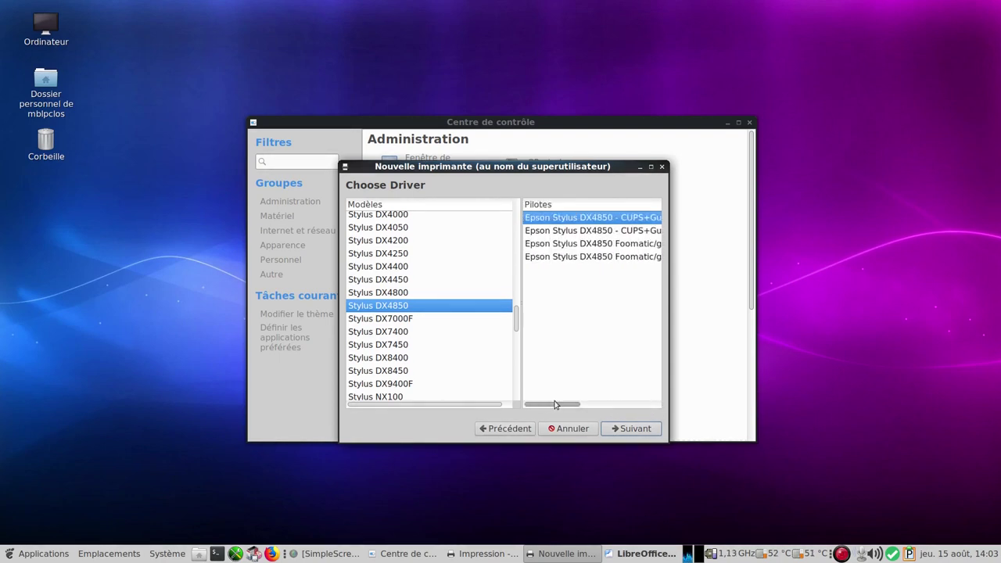
left_click(633, 430)
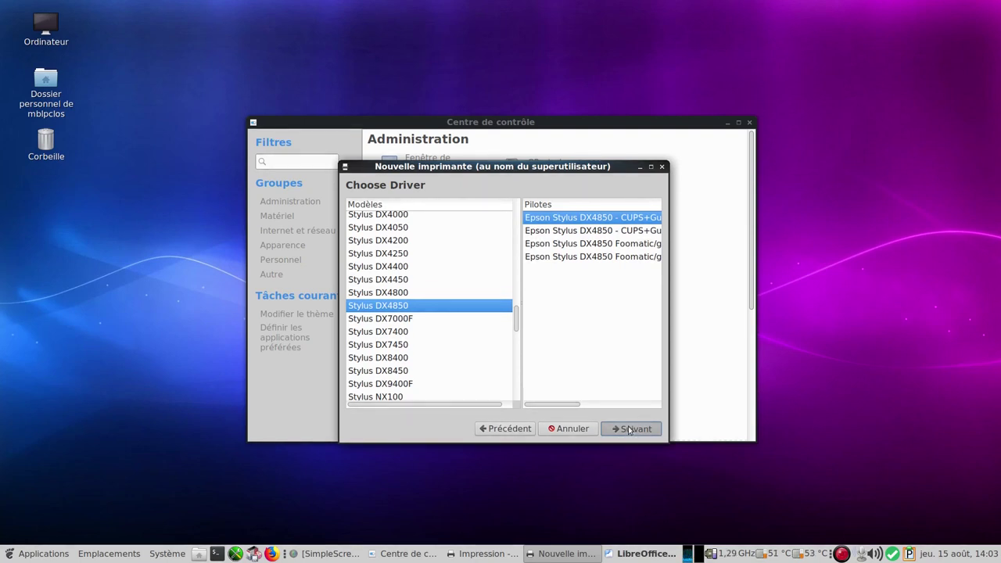
left_click(630, 429)
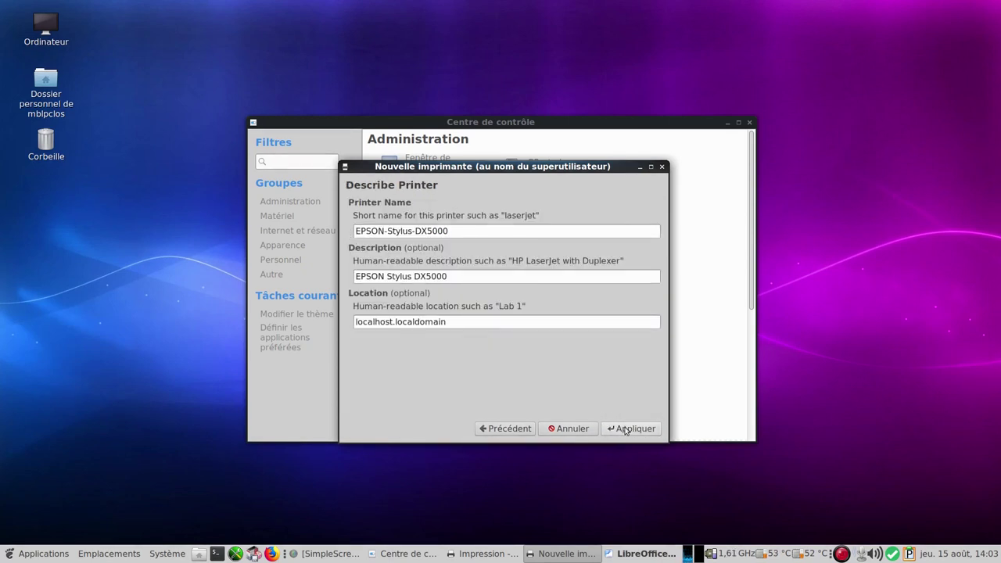
left_click(626, 429)
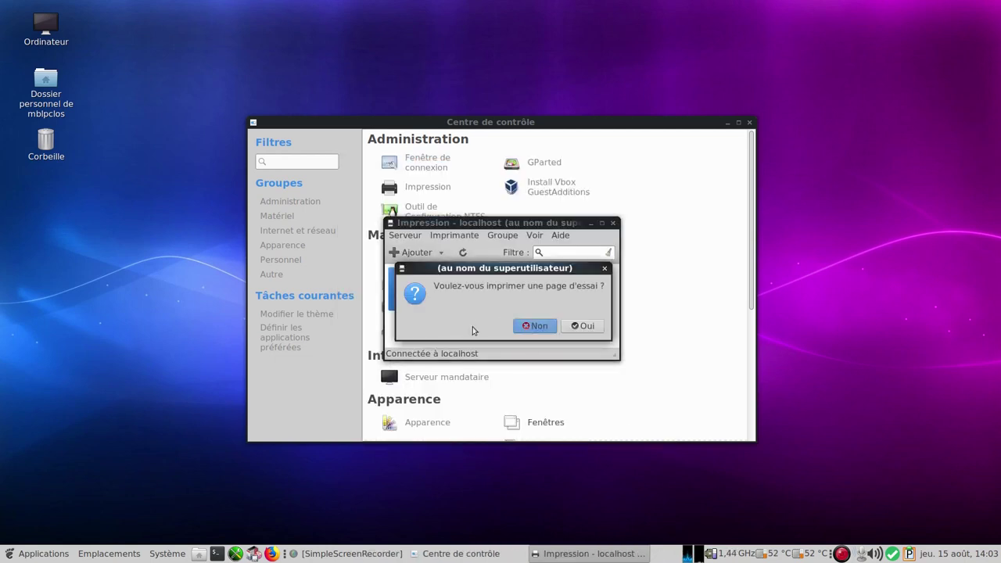
Decline the test page and close Impression and Centre de contrôle
left_click(534, 327)
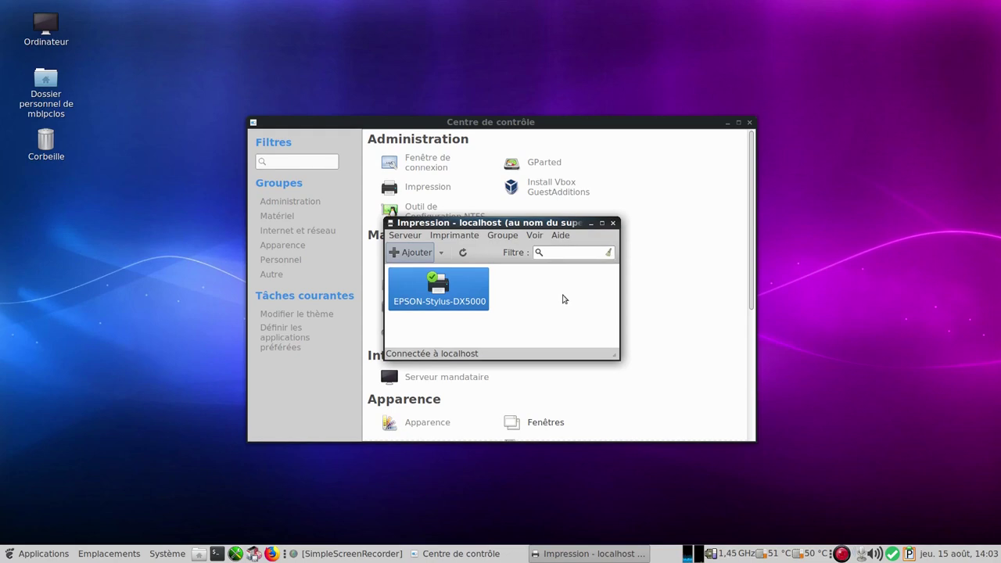
left_click(613, 223)
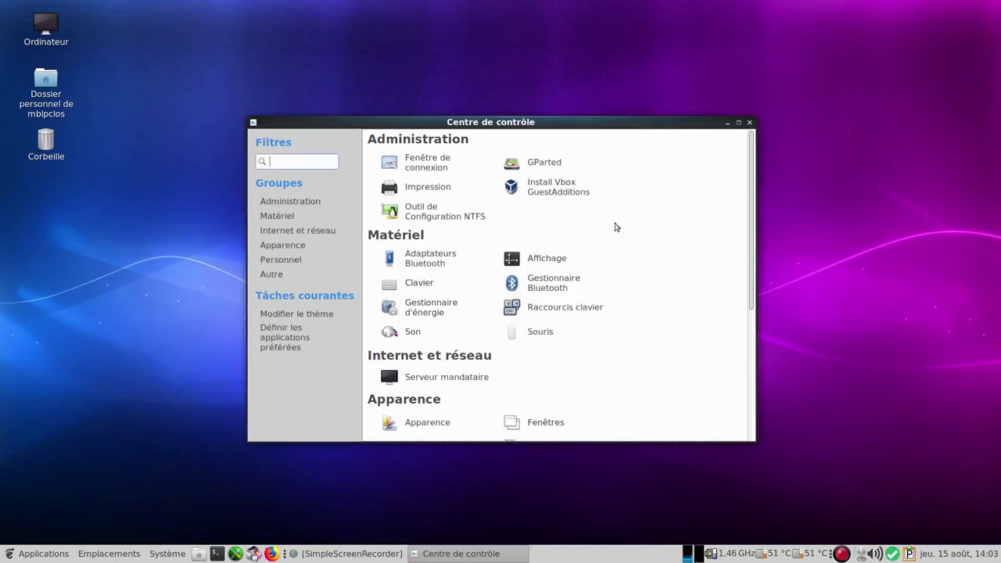
left_click(749, 122)
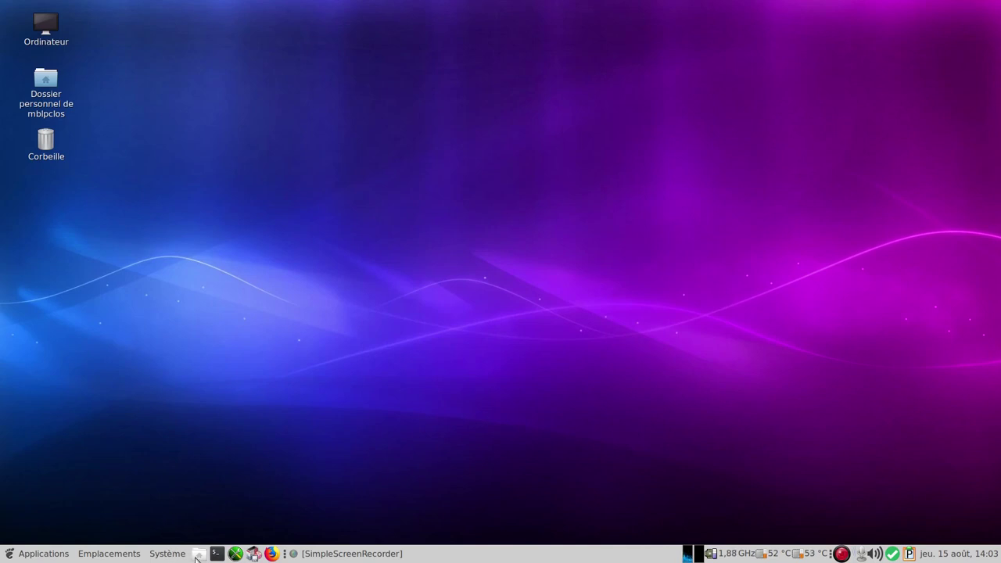
Launch Synaptic with the root password and search for 'simple-scan'
left_click(253, 554)
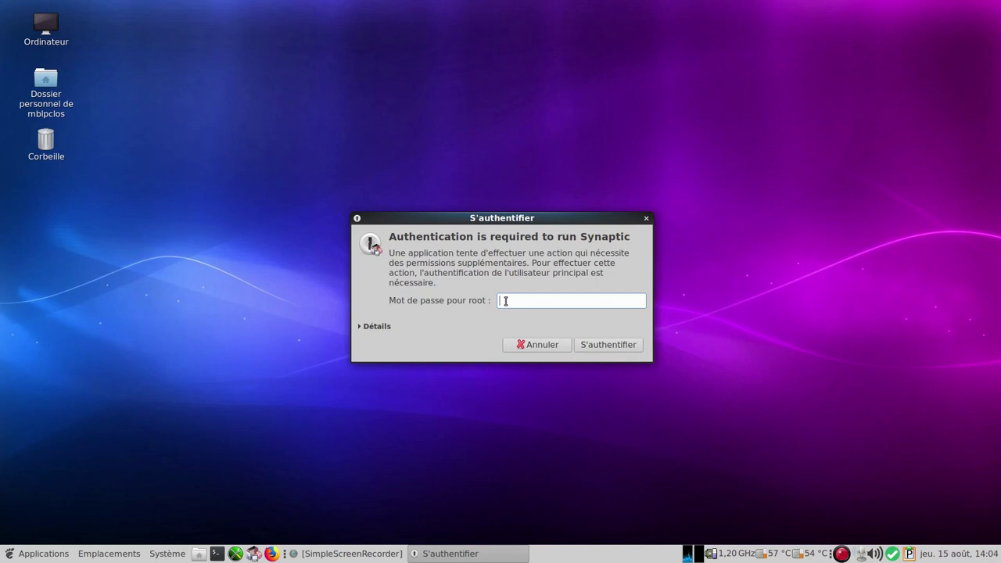
type("••••••••")
key("Return")
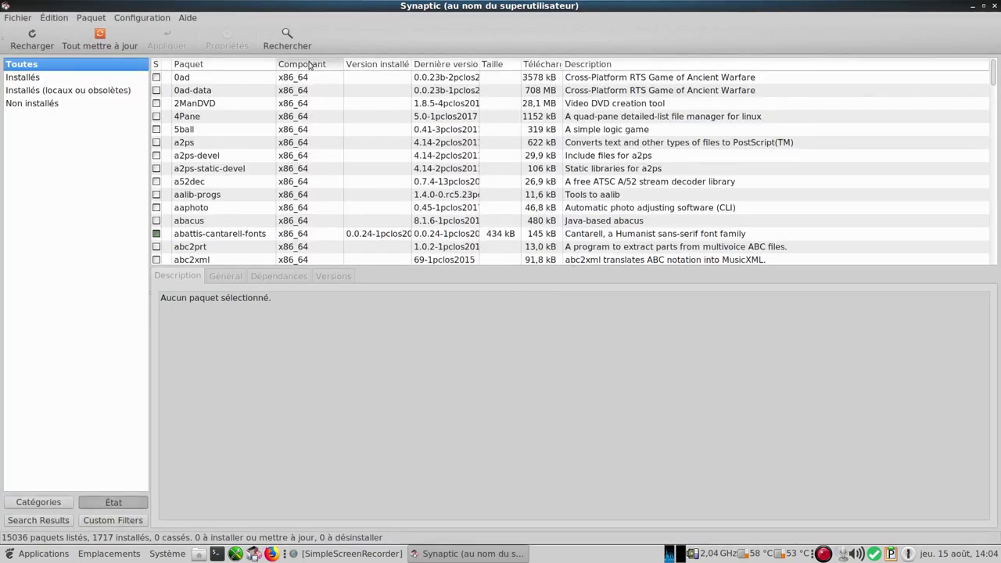
left_click(292, 45)
type("si")
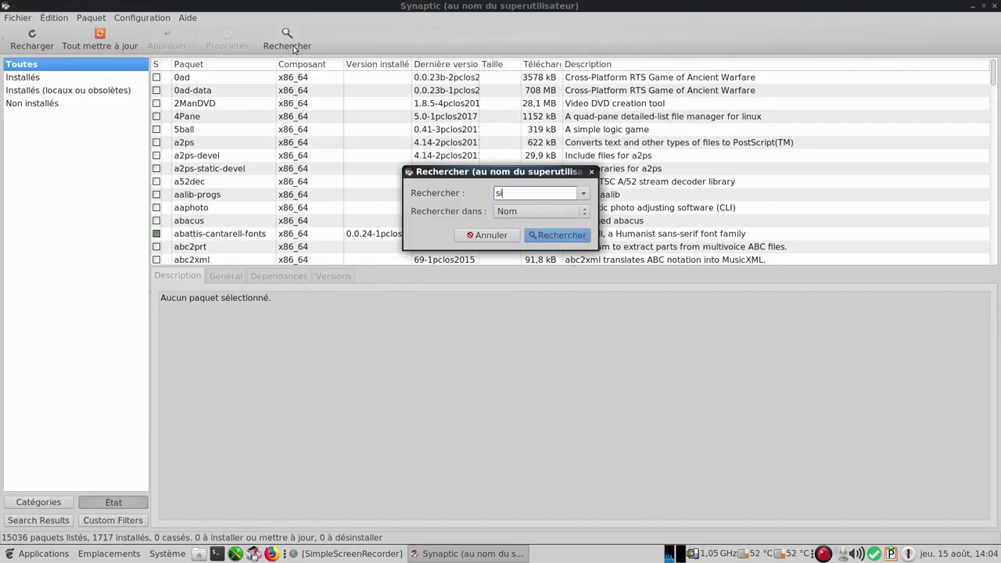
type("mple-scan")
key("Return")
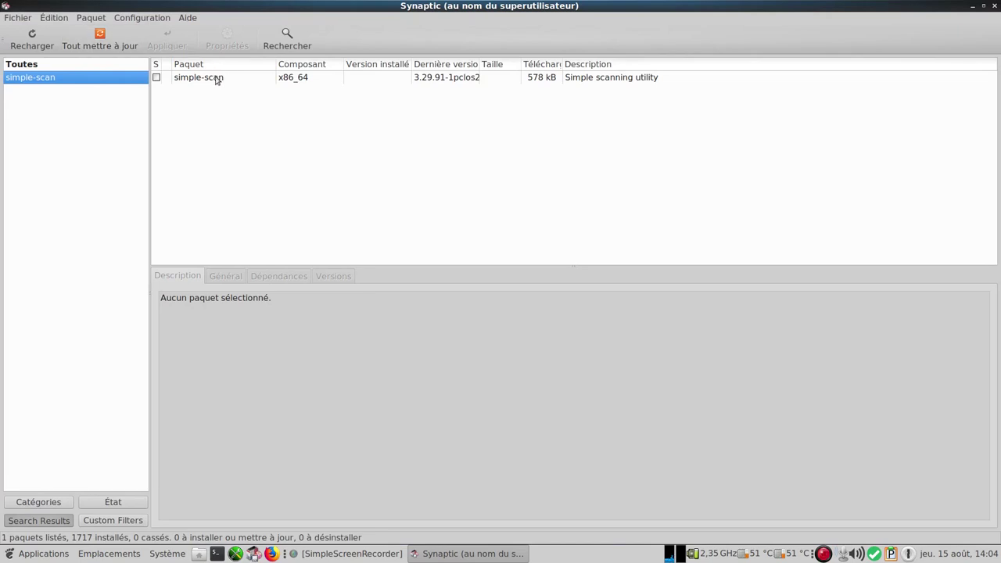
Mark simple-scan for installation, apply, dismiss the lock error, and minimize Synaptic
right_click(216, 78)
left_click(226, 97)
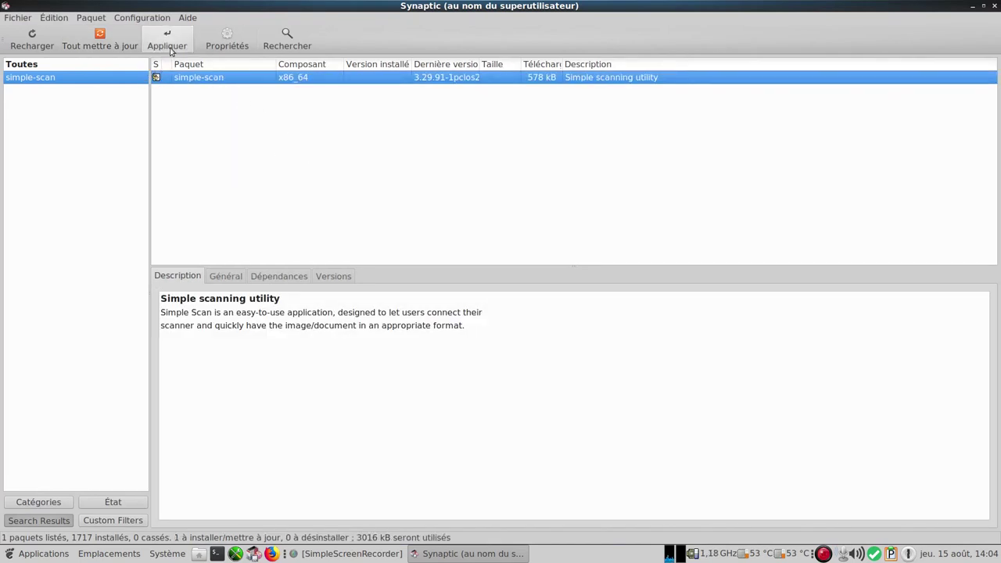
left_click(166, 39)
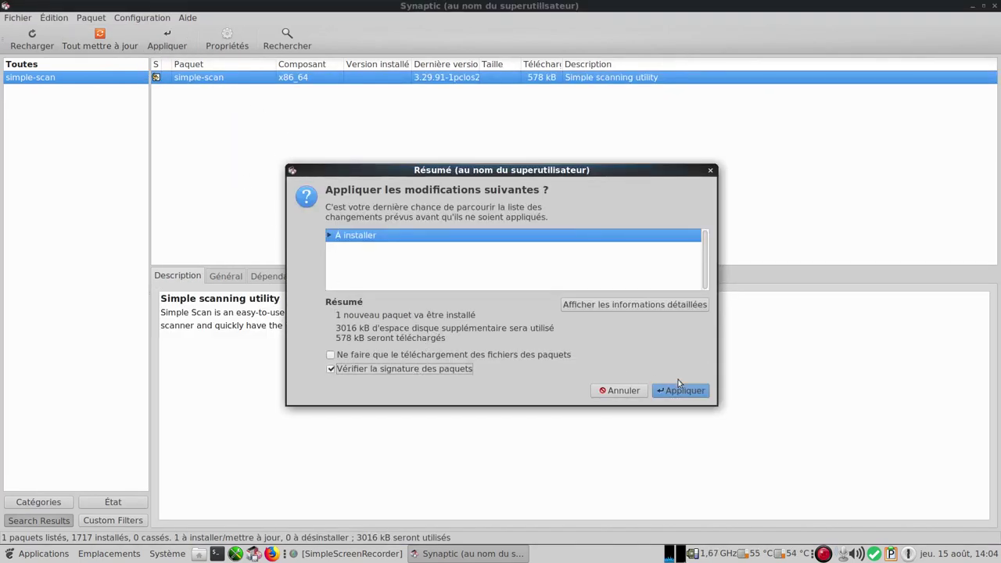
left_click(678, 390)
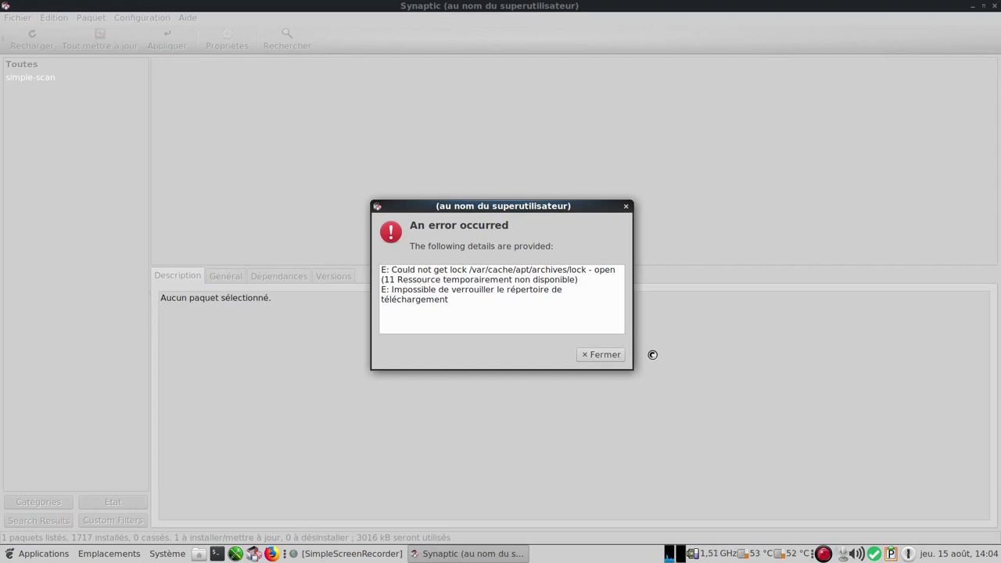
left_click(603, 356)
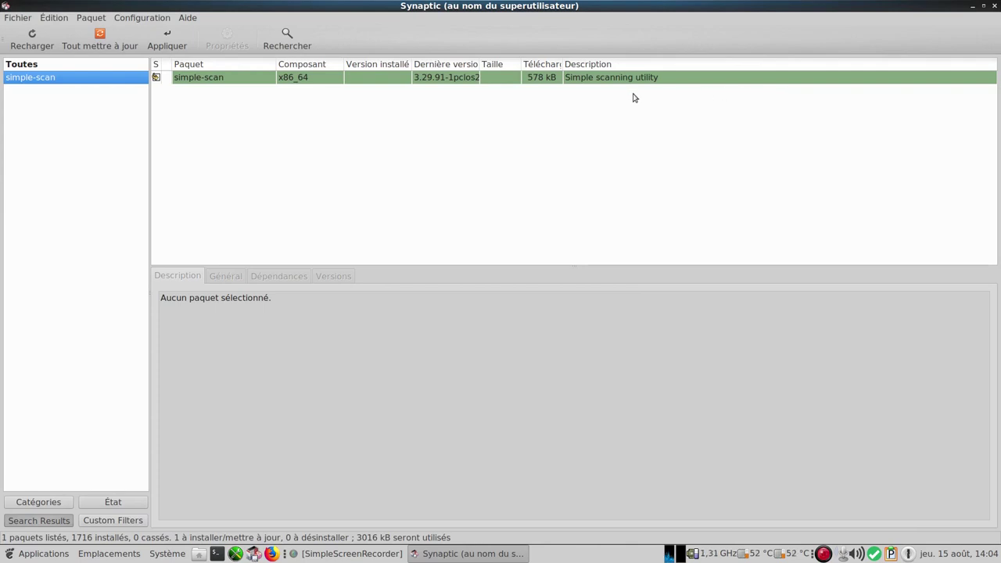
left_click(974, 7)
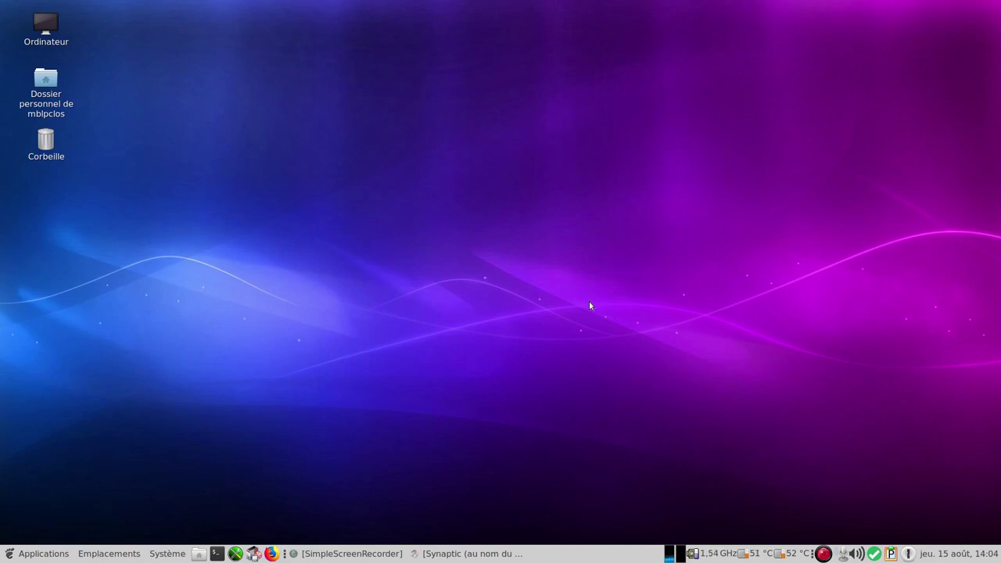
Scroll through Moniteur système, then close it with Ctrl+Q
scroll(258, 223, "down", 15)
scroll(258, 222, "up", 10)
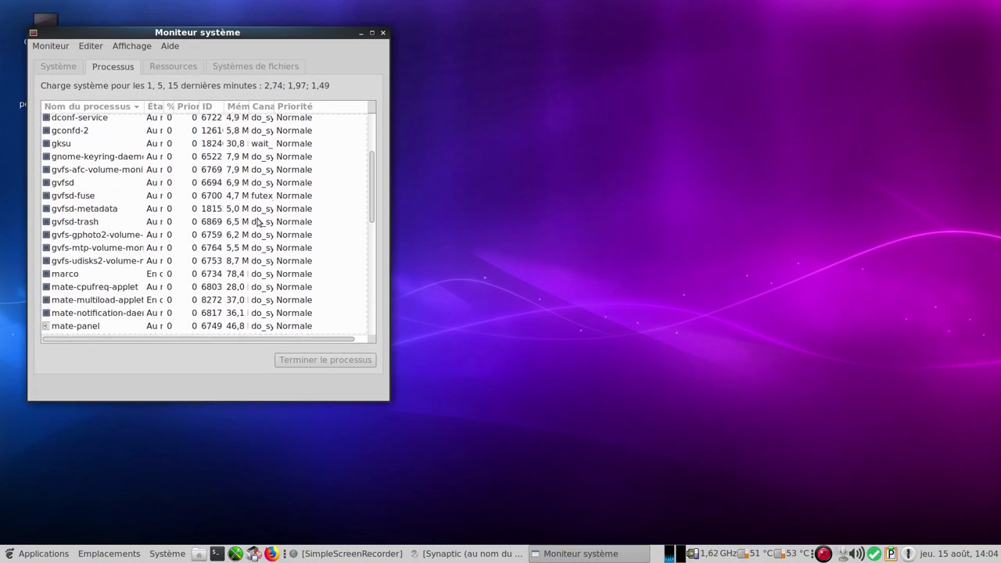
scroll(266, 225, "up", 3)
scroll(266, 226, "down", 5)
key("ctrl+q")
Start the LibreOffice 6.3.0 installation, quit Synaptic discarding changes, and open Firefox 68.0.2 release notes
left_click(646, 317)
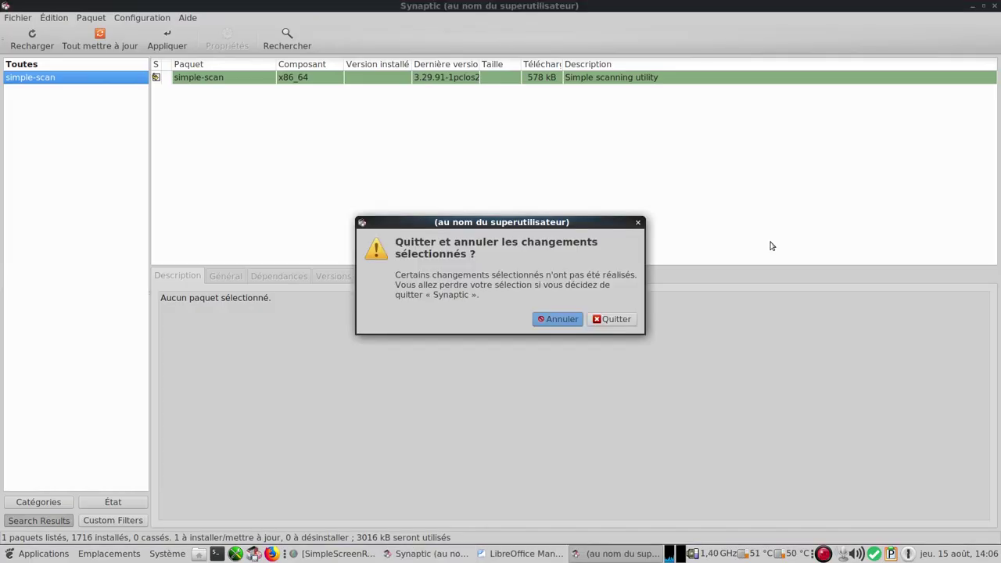
left_click(608, 317)
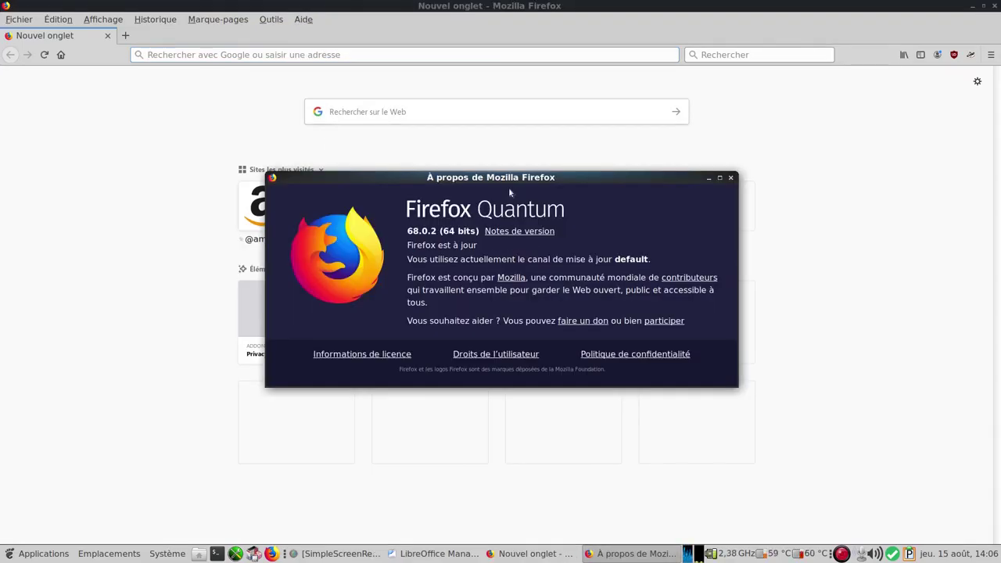
left_click(519, 231)
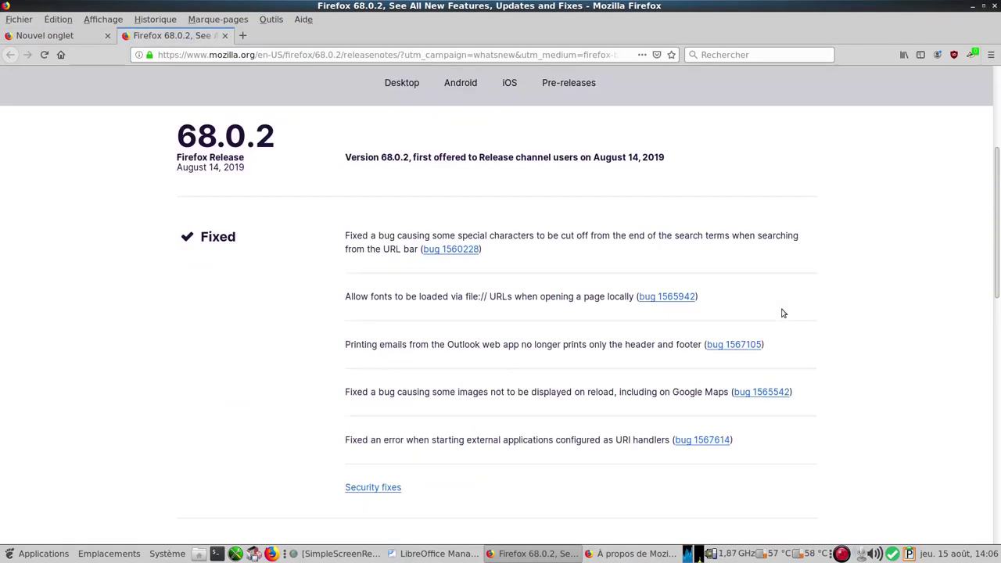
Scroll through the Firefox 68.0.2 release notes
scroll(782, 305, "up", 1)
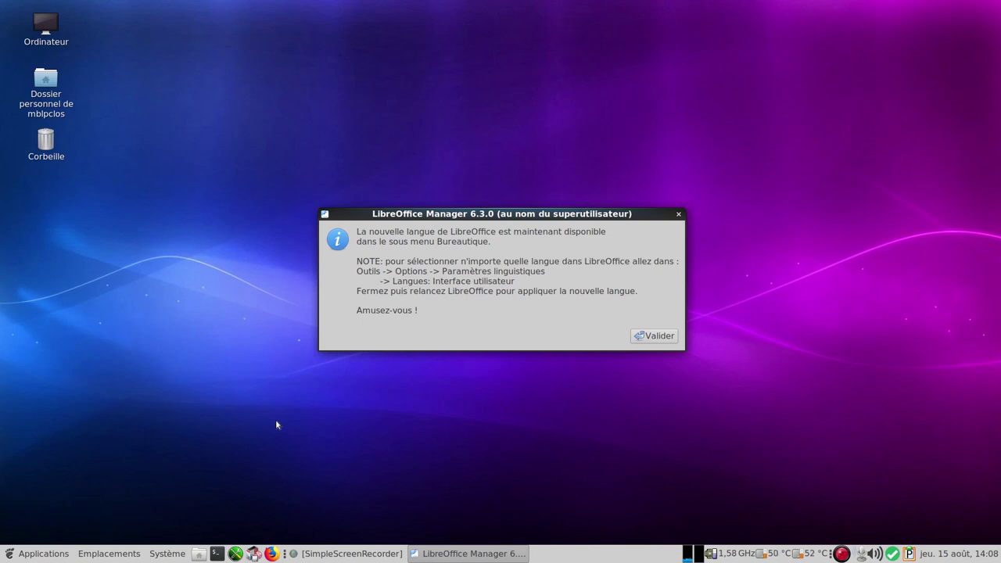
Dismiss the language notice, relaunch Synaptic as root, and search for 'simple-scan'
left_click(650, 334)
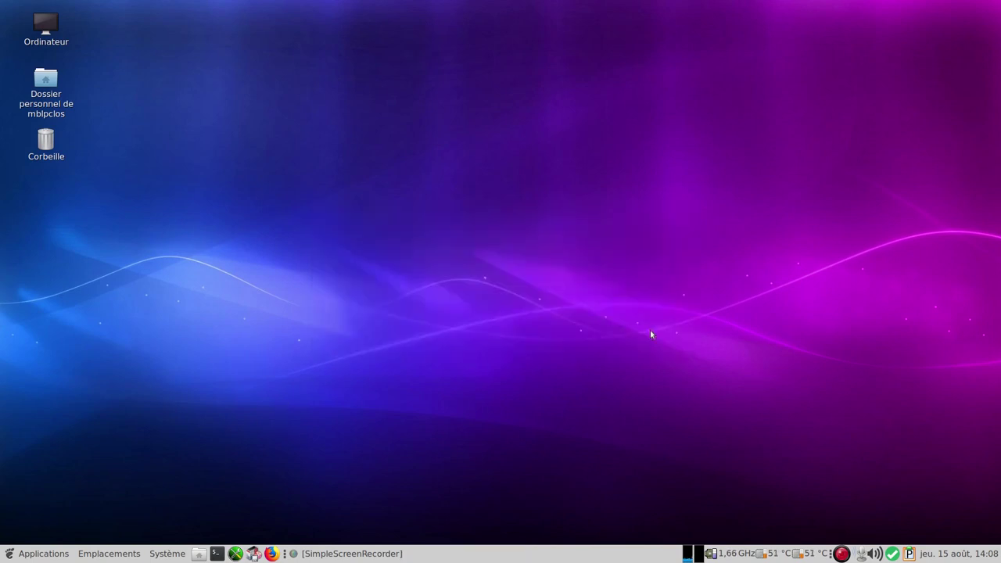
left_click(253, 554)
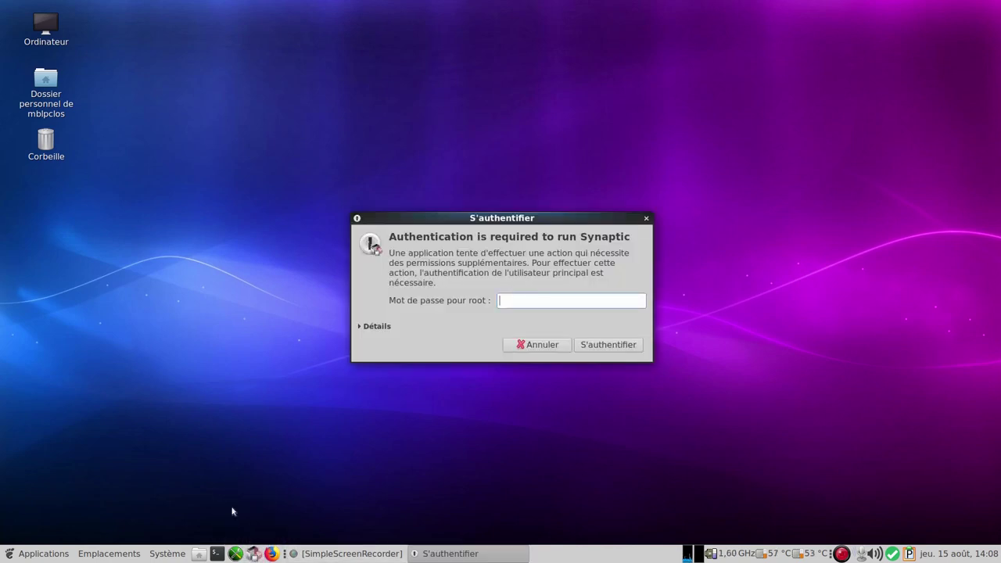
type("********")
key("Return")
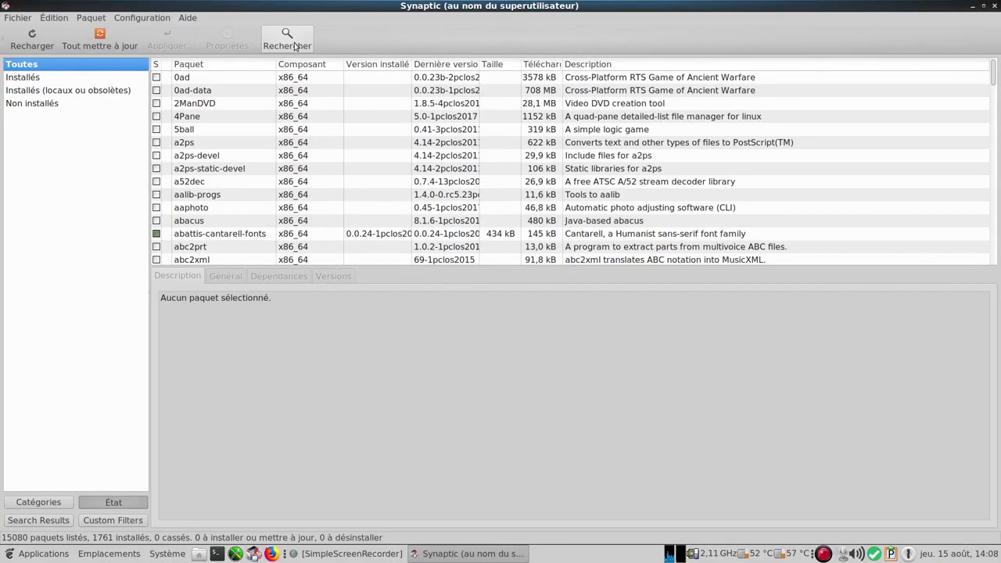
left_click(286, 39)
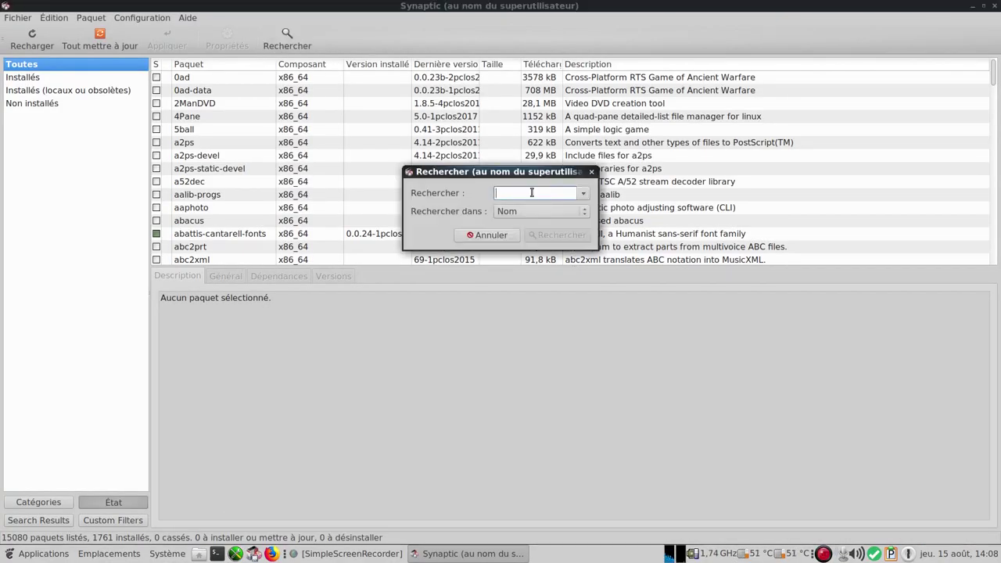
type("simple")
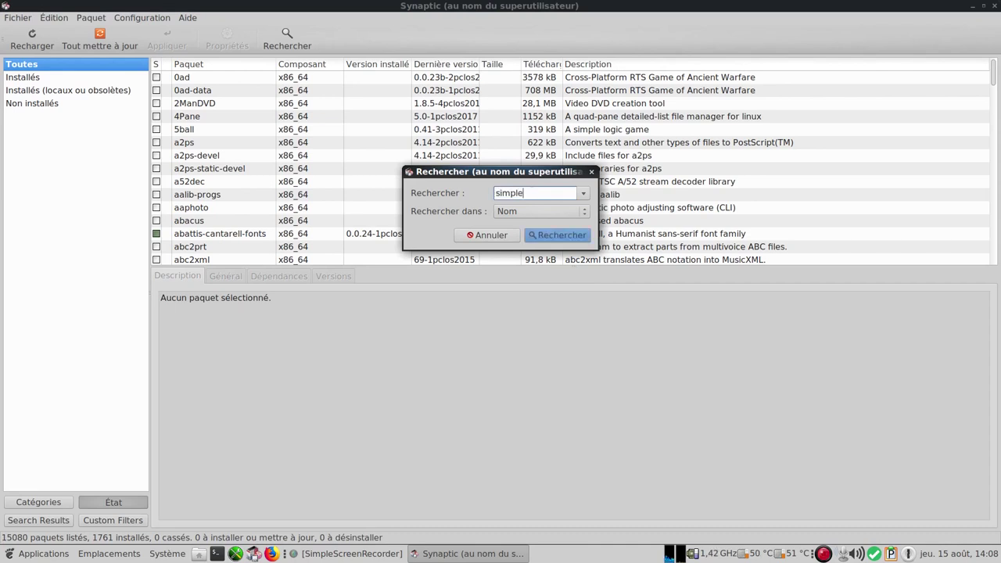
type("-scan")
key("Return")
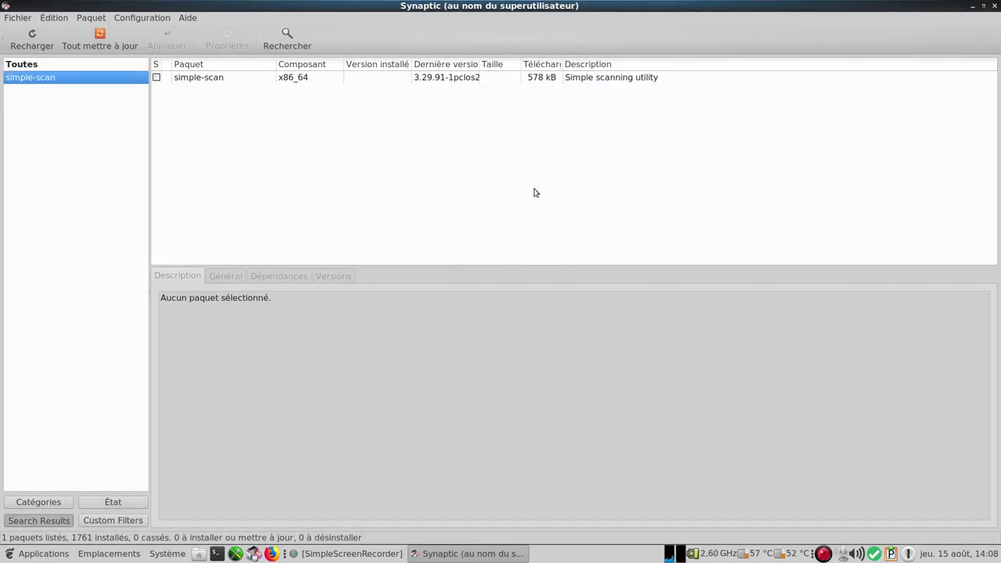
Mark simple-scan for installation, install version 3.29.91, and close Synaptic
left_click(238, 78)
right_click(239, 78)
left_click(259, 96)
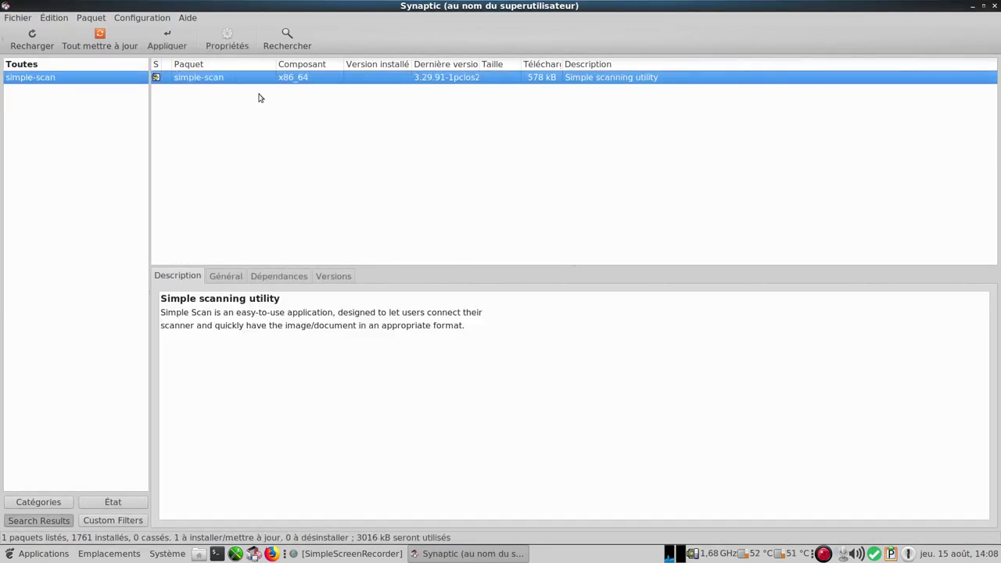
left_click(166, 35)
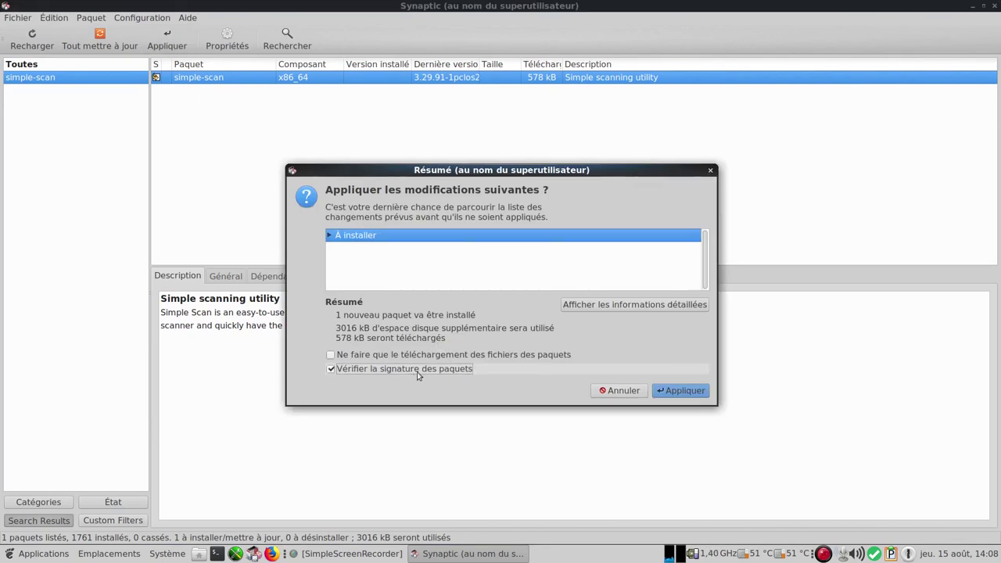
left_click(681, 390)
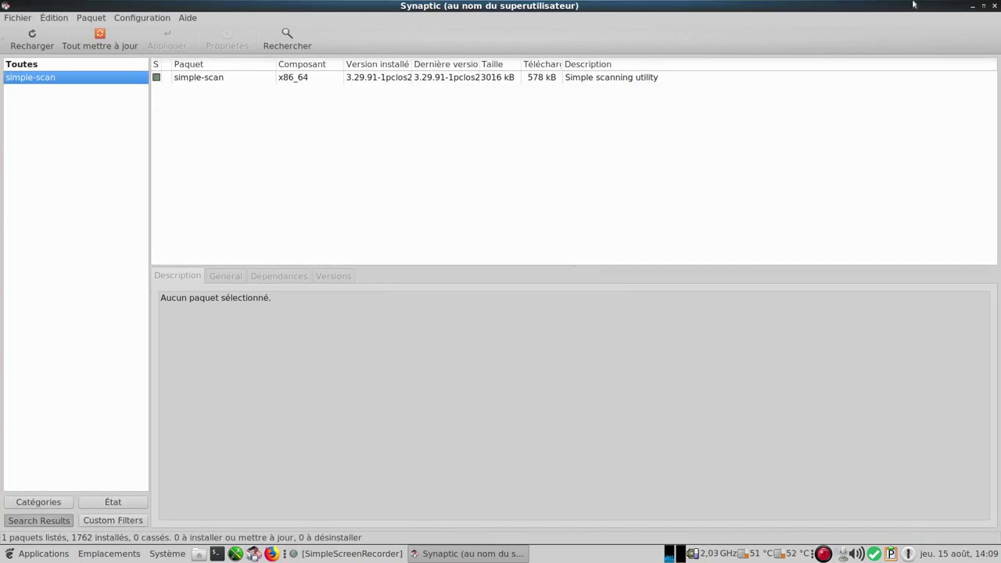
left_click(995, 6)
left_click(25, 556)
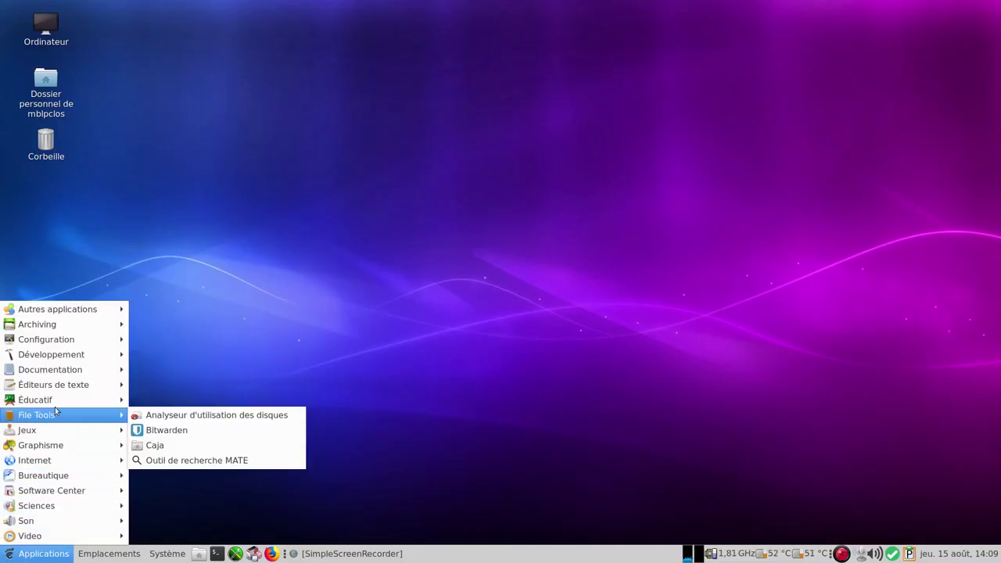
Launch Simple Scan from Graphisme and scan one page with Numériser
mouse_move(56, 466)
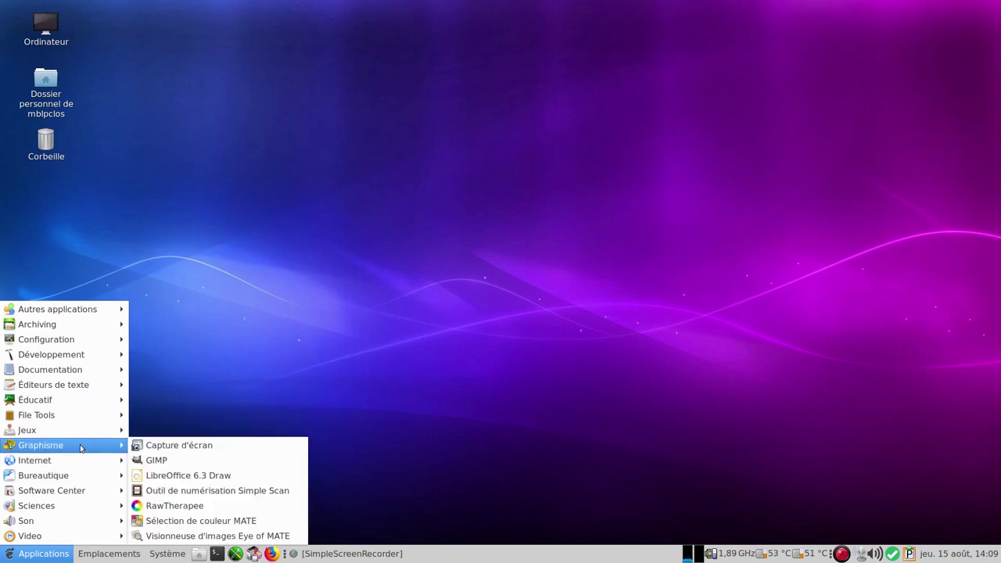
left_click(276, 493)
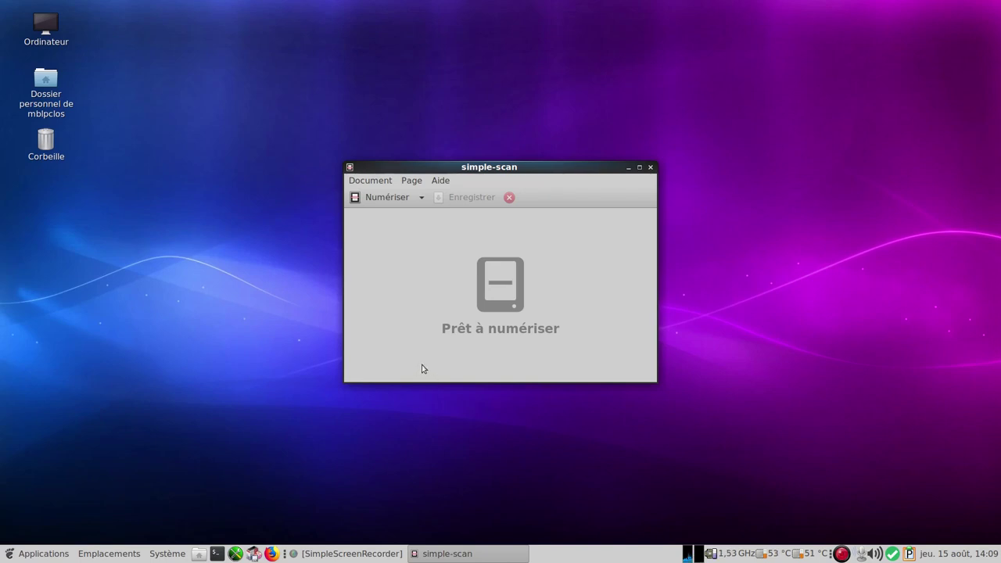
left_click(376, 206)
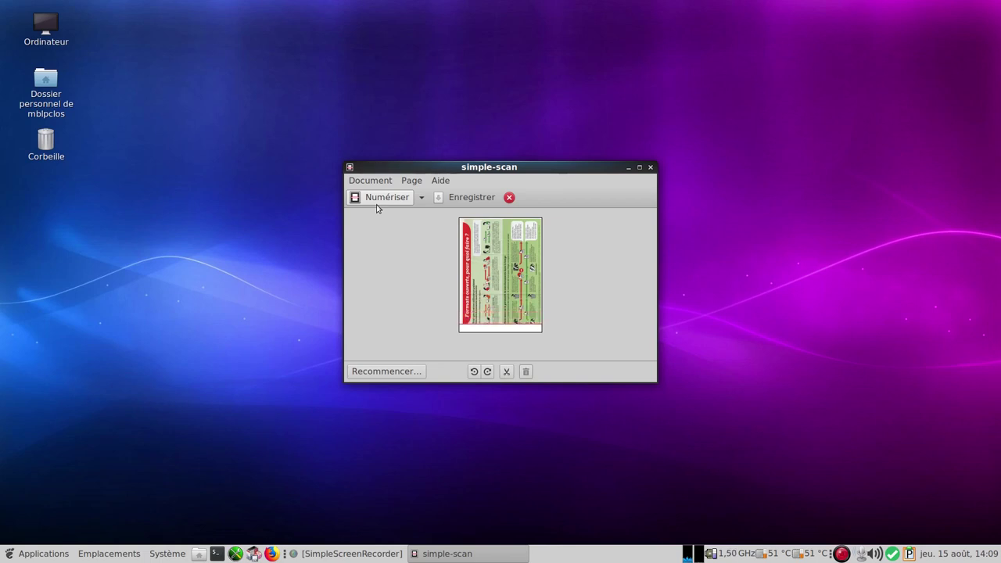
Save the scanned page to Bureau (the desktop) as Document numérisé.pdf
left_click(467, 199)
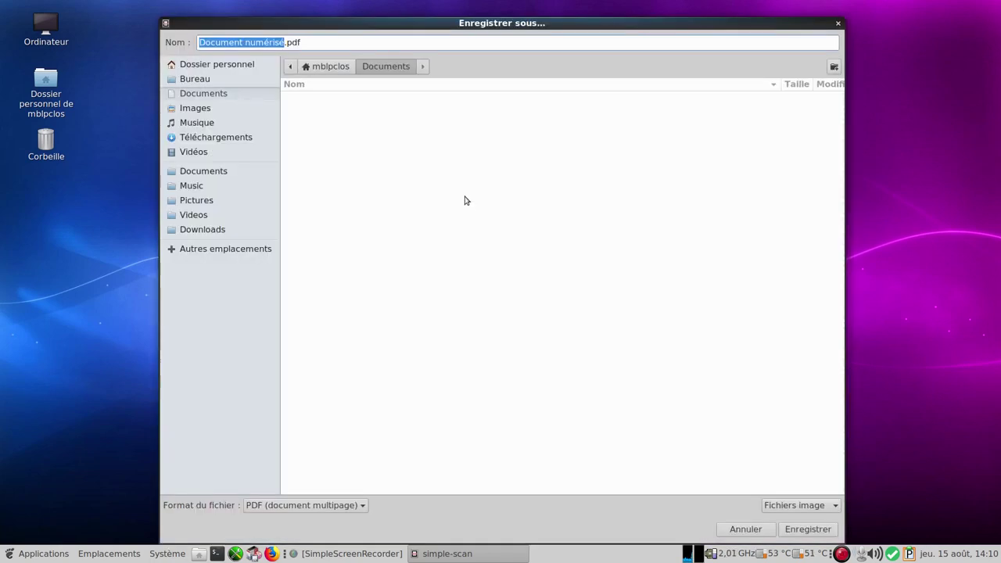
left_click(206, 83)
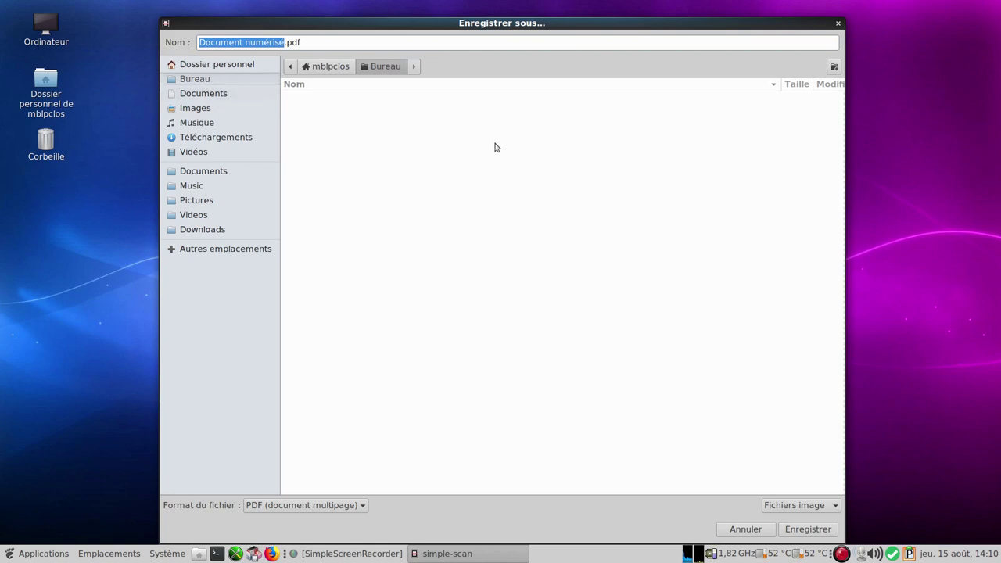
left_click(809, 529)
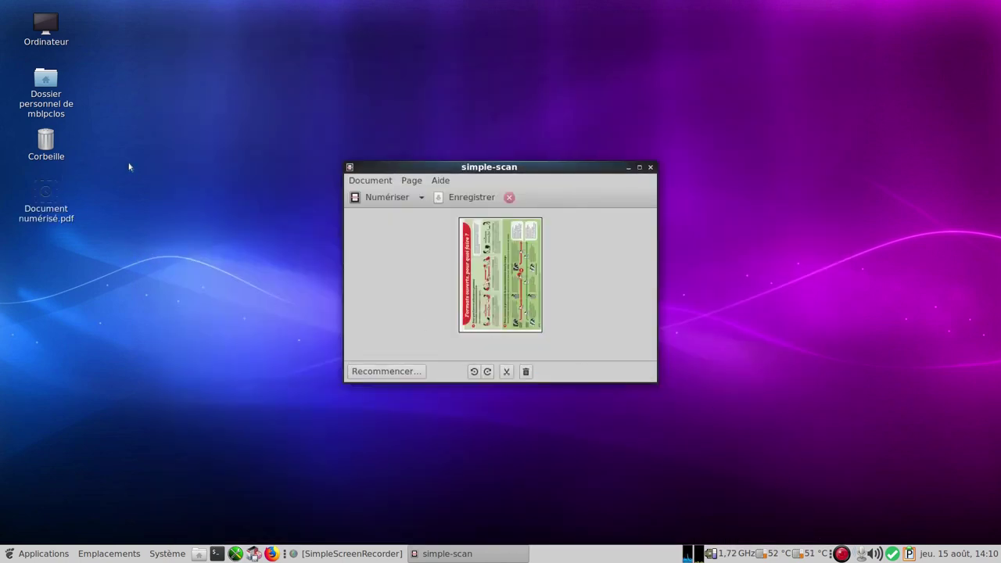
Close Simple Scan and open the desktop's Document numérisé.pdf maximized in Atril
left_click(651, 167)
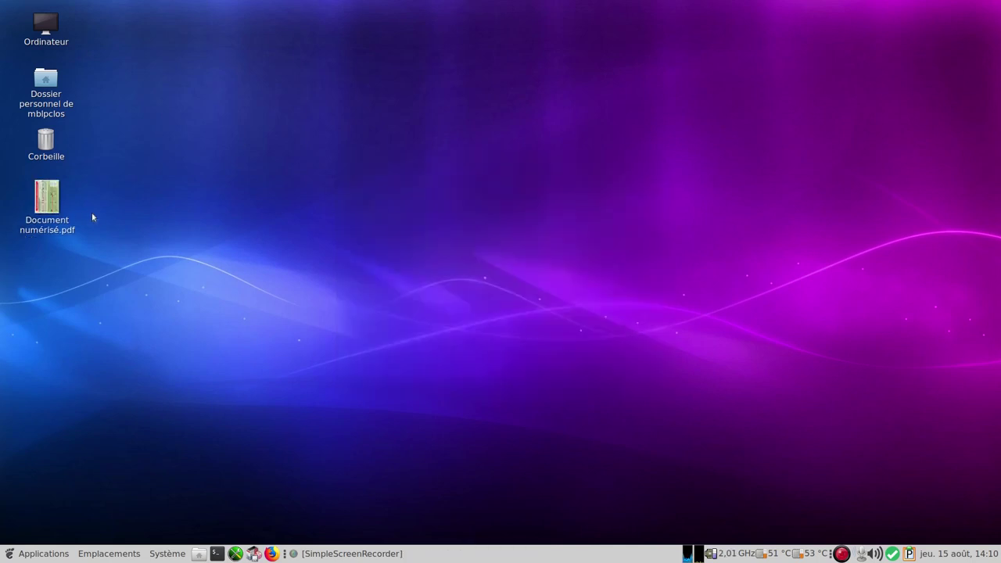
right_click(47, 196)
left_click(207, 201)
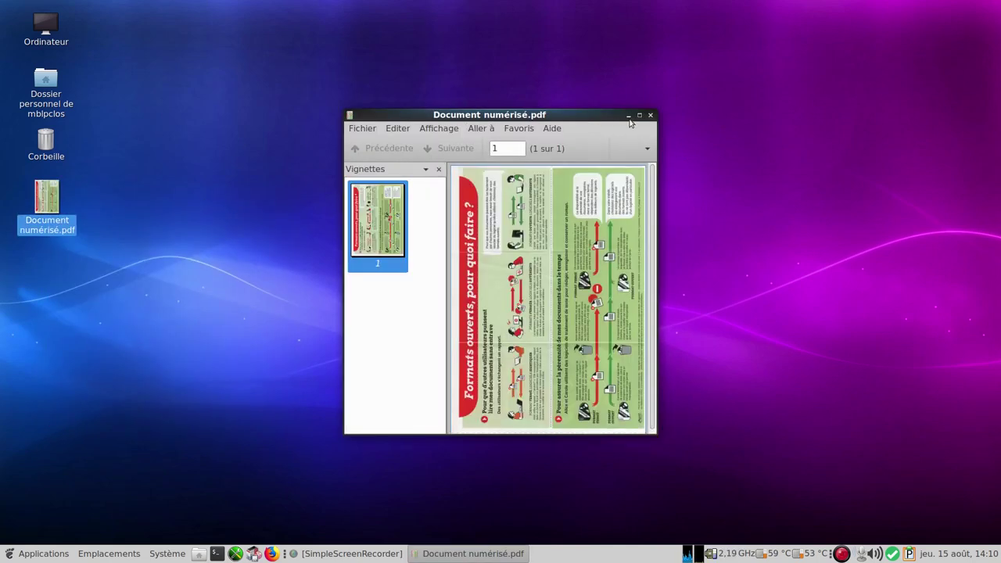
left_click(640, 117)
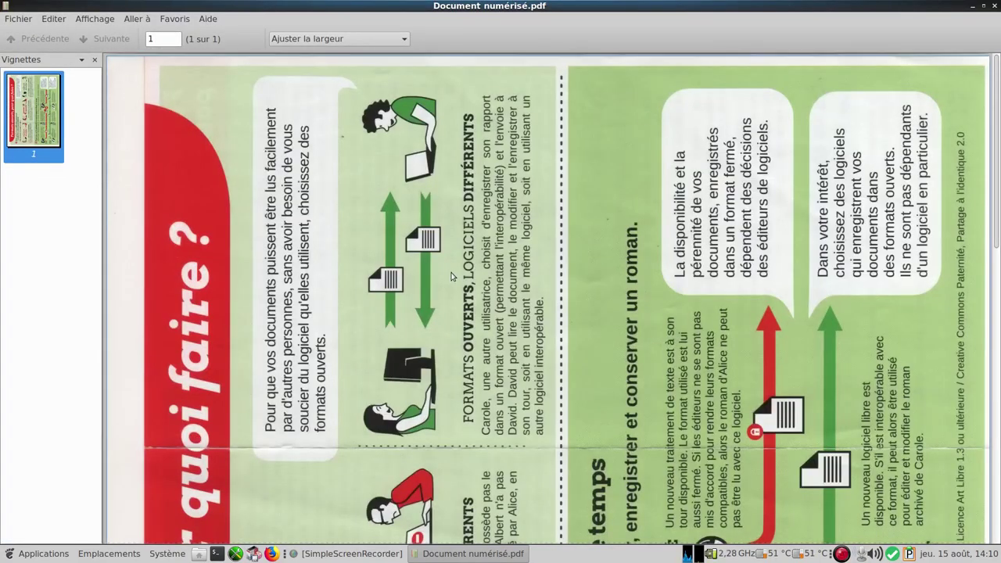
Review the scanned page, rotate it upright, and close Atril
scroll(603, 273, "down", 5)
scroll(617, 273, "down", 3)
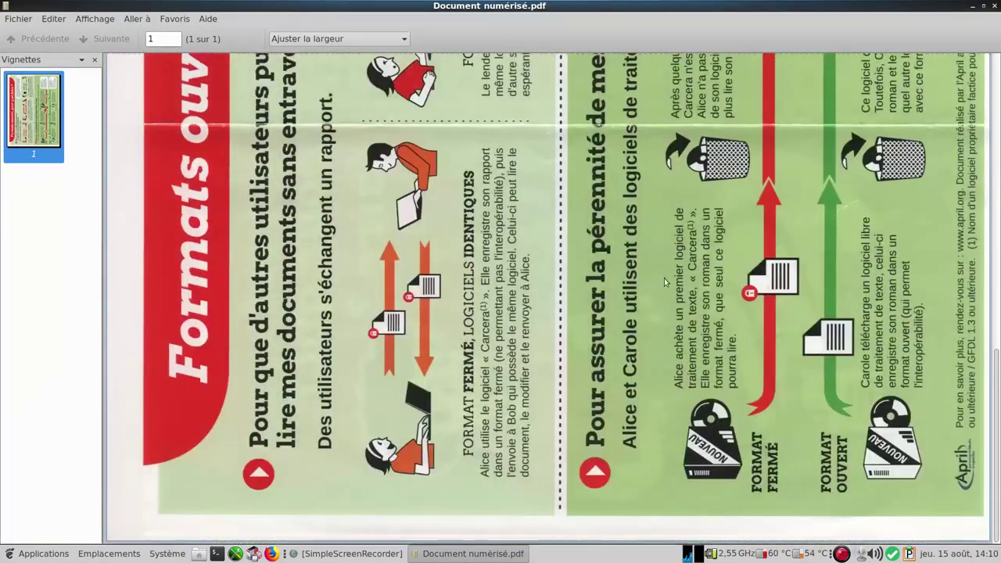
scroll(680, 266, "up", 3)
key("ctrl+Right")
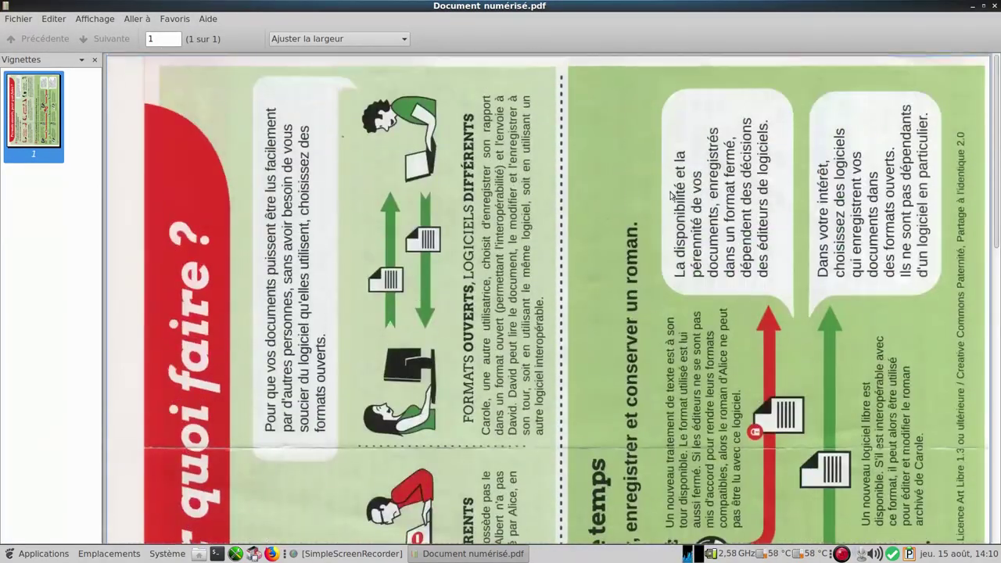
left_click(994, 6)
left_click(32, 556)
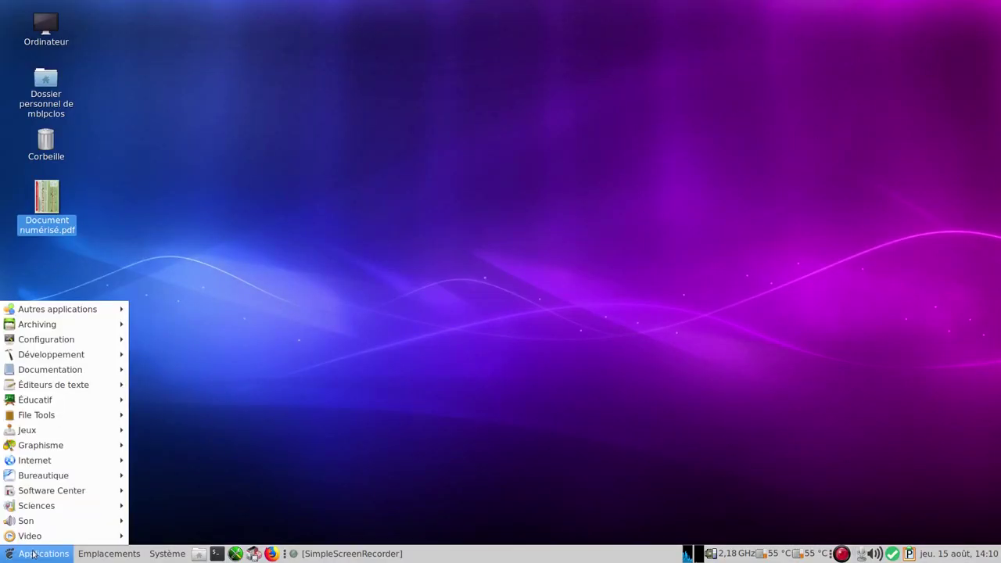
Launch LibreOffice 6.3 Writer from Bureautique and dismiss the Astuce du jour tip
mouse_move(67, 479)
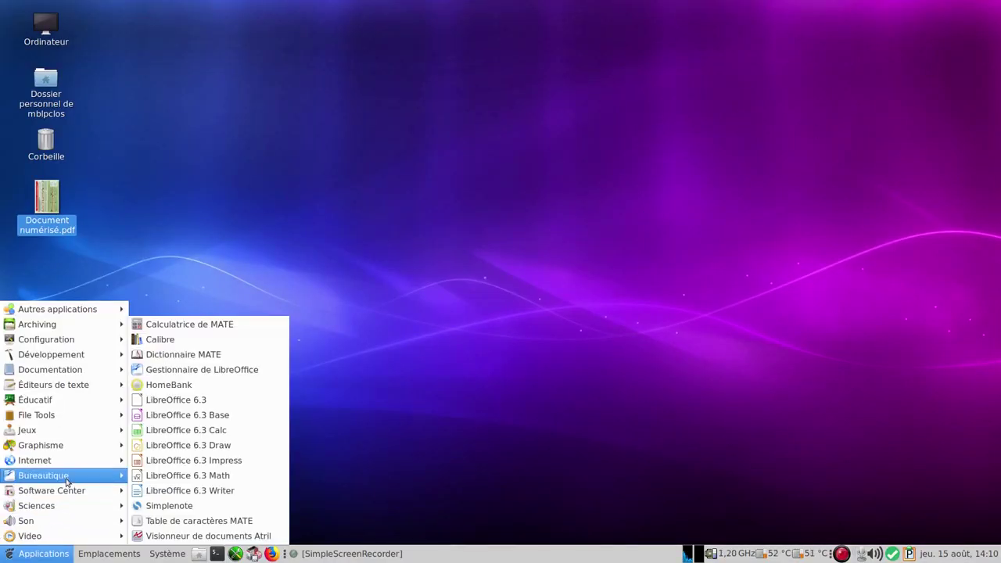
left_click(251, 492)
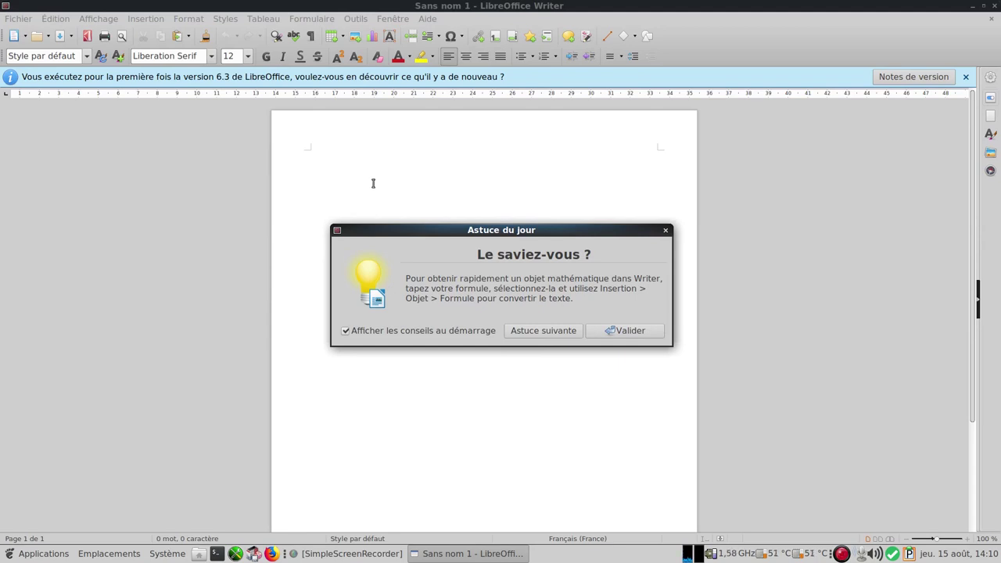
left_click(630, 331)
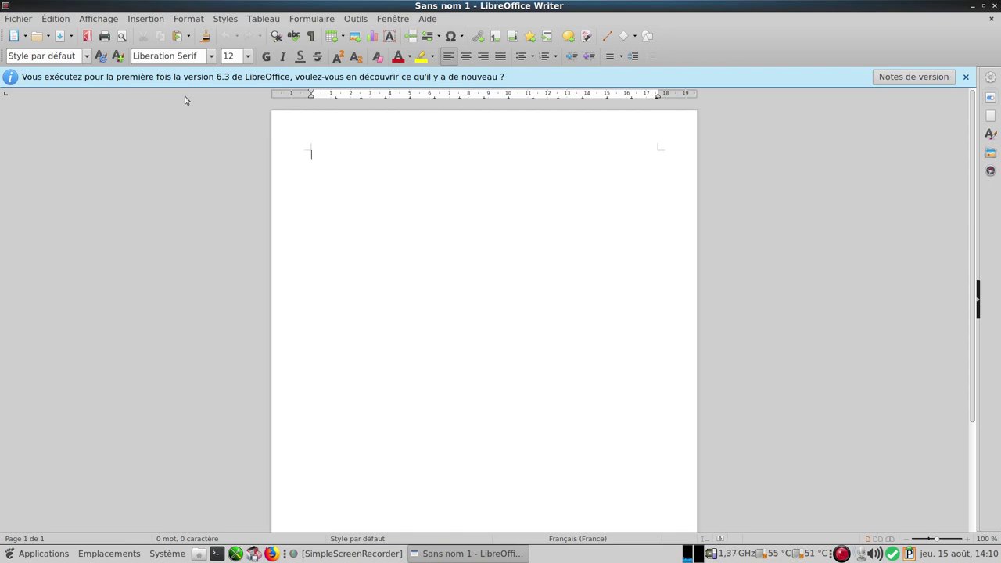
left_click(938, 78)
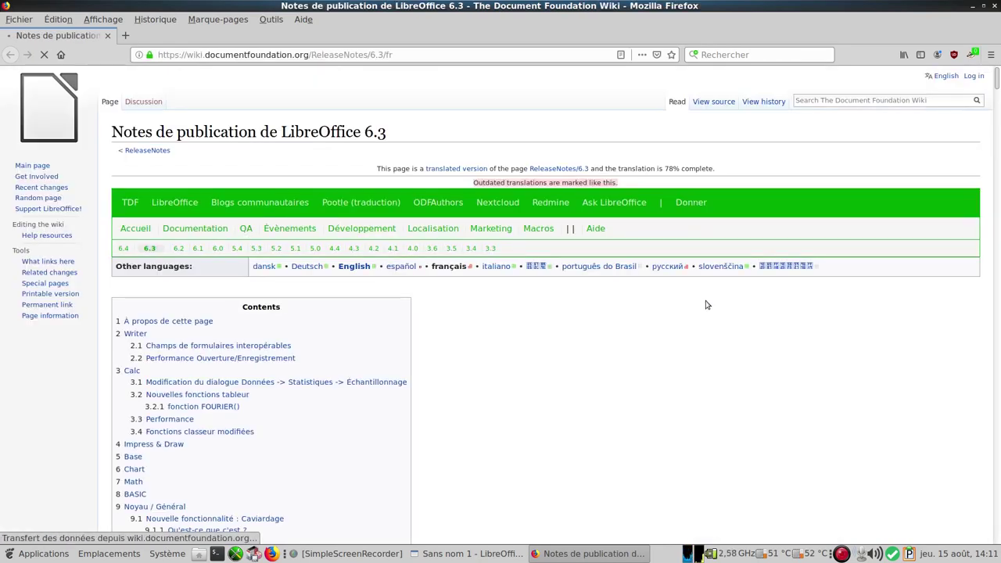
Read through the French Notes de publication de LibreOffice 6.3 page, then close Firefox
scroll(712, 310, "down", 20)
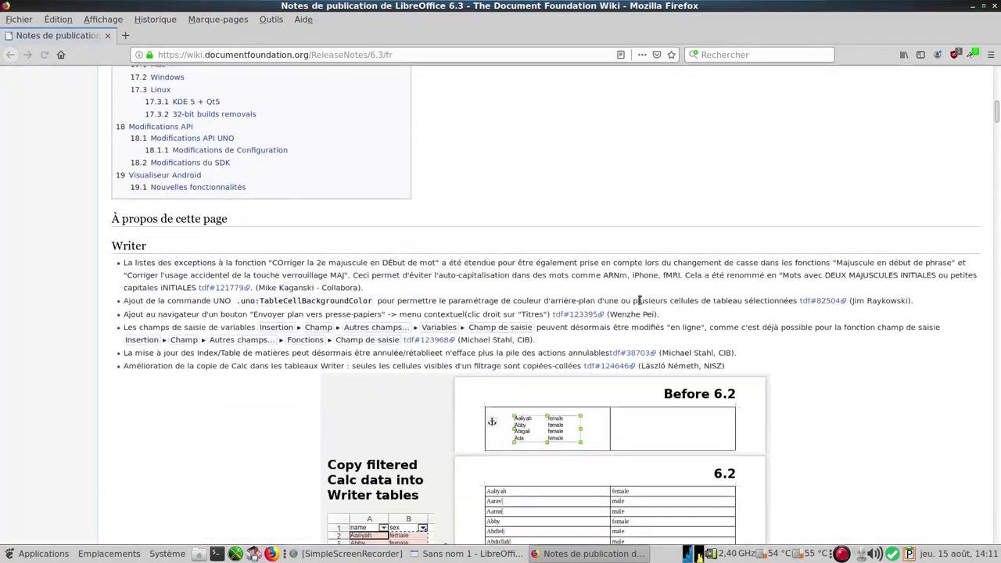
scroll(751, 329, "down", 1)
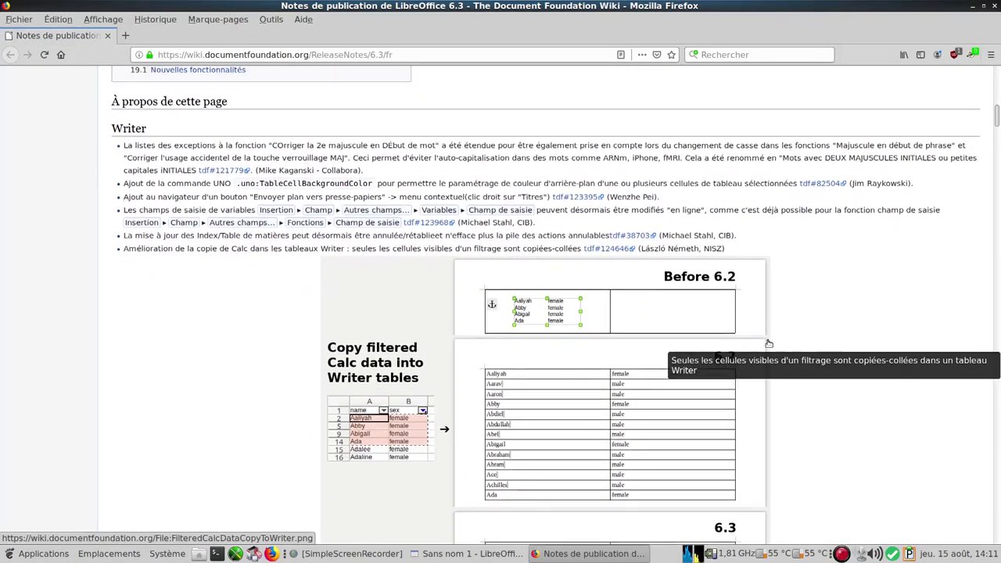
scroll(769, 344, "down", 2)
scroll(769, 344, "down", 20)
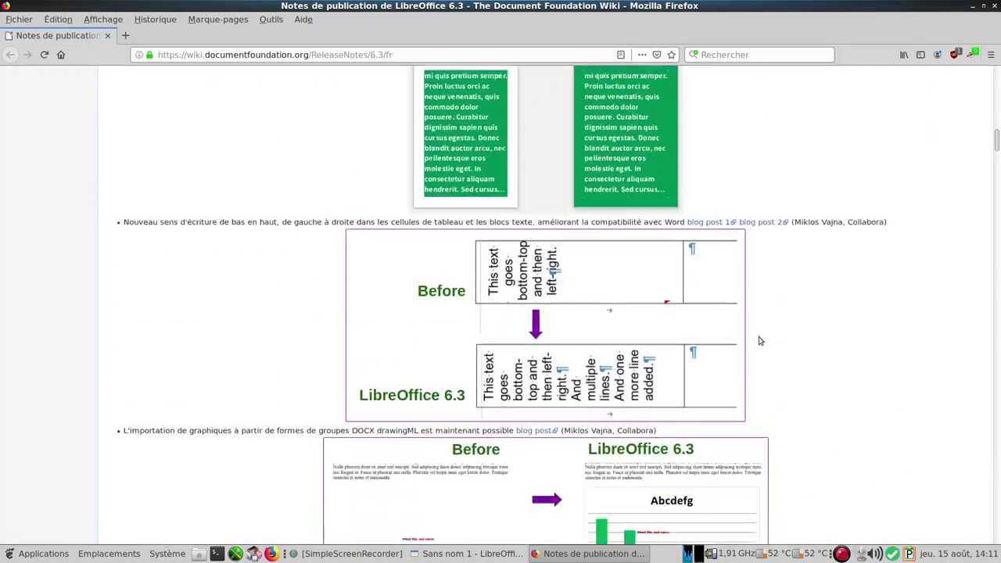
scroll(757, 340, "down", 12)
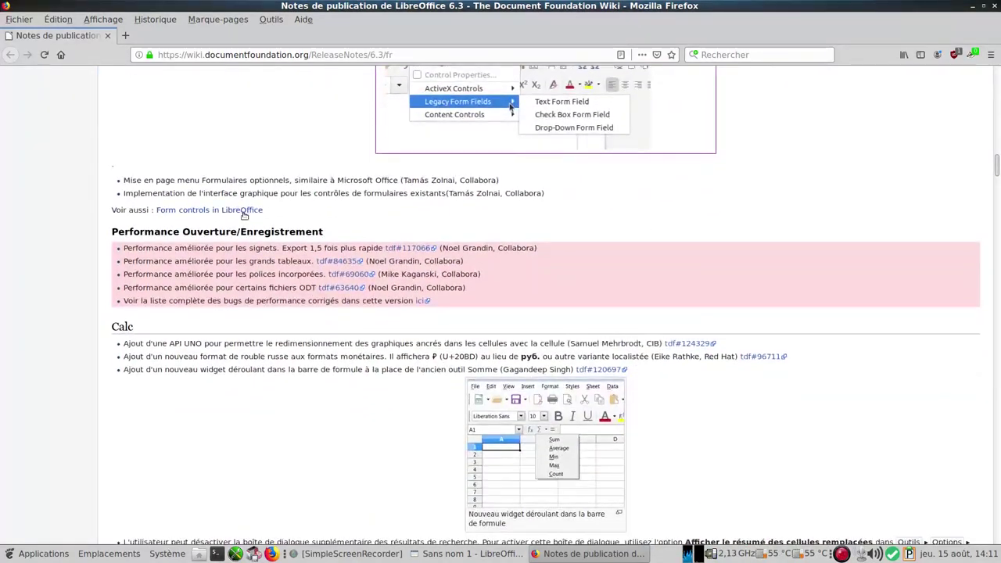
scroll(24, 340, "down", 4)
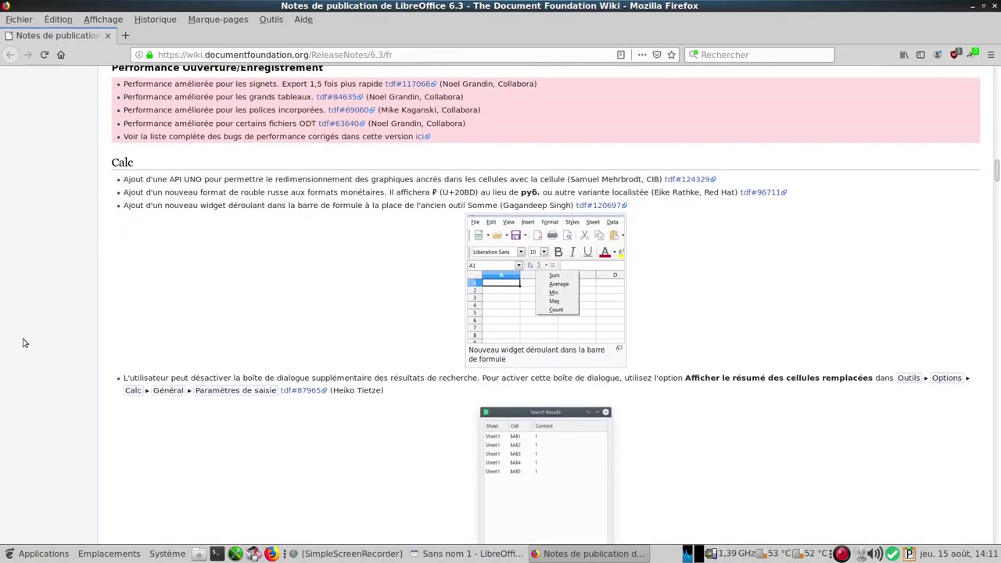
scroll(22, 341, "up", 3)
scroll(47, 356, "down", 15)
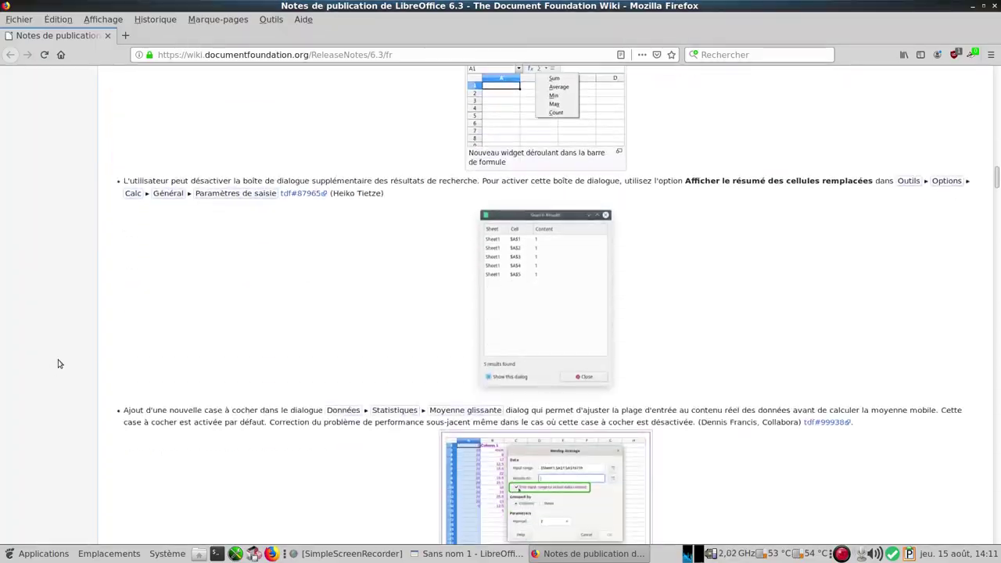
scroll(68, 354, "down", 15)
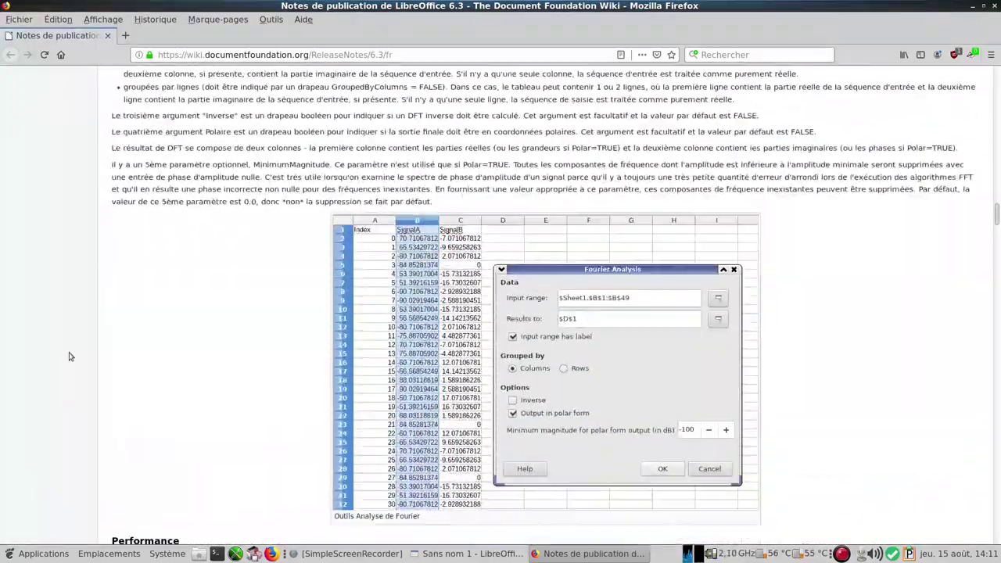
scroll(68, 353, "up", 15)
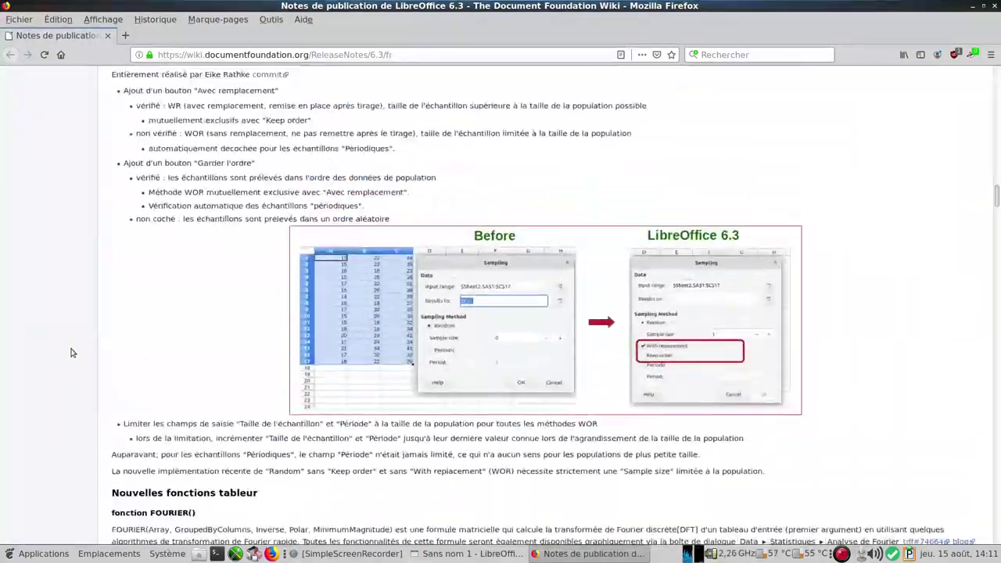
scroll(67, 308, "up", 8)
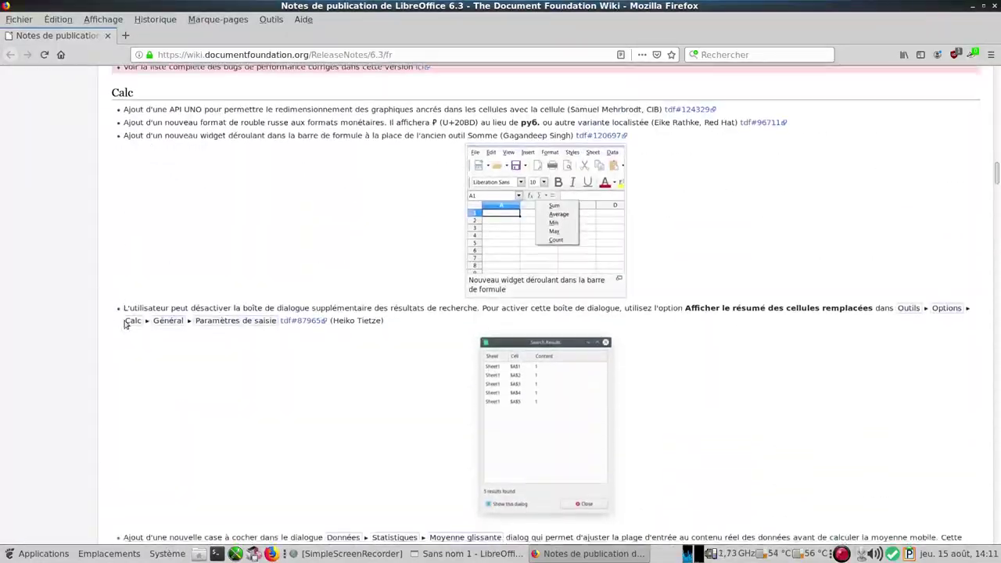
scroll(67, 324, "down", 6)
scroll(71, 341, "down", 8)
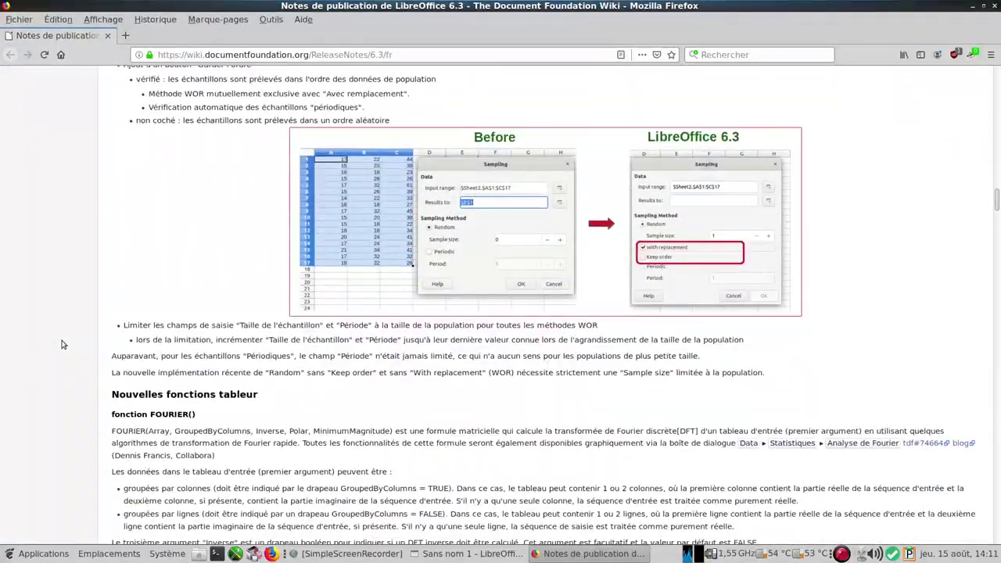
scroll(63, 344, "down", 16)
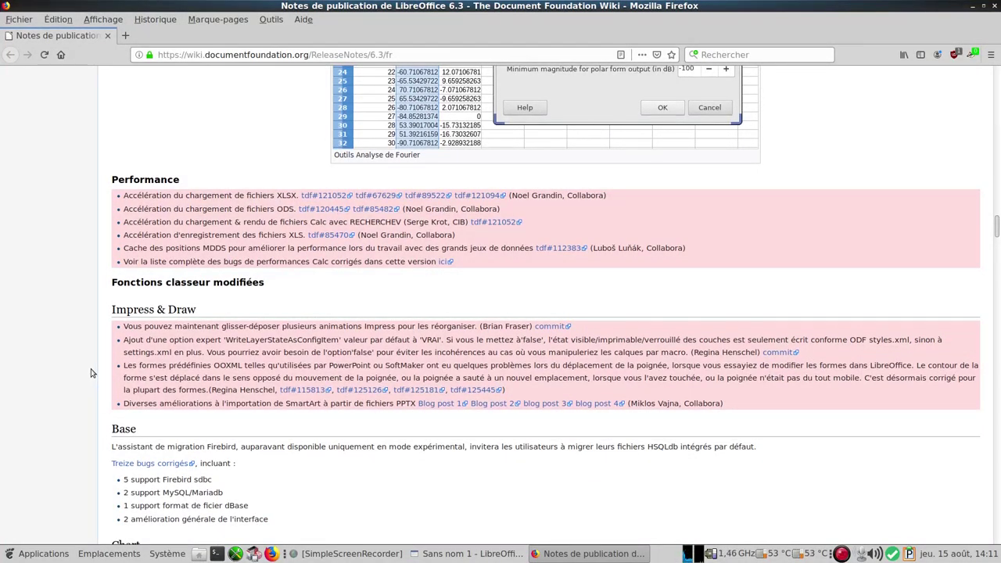
scroll(91, 373, "down", 1)
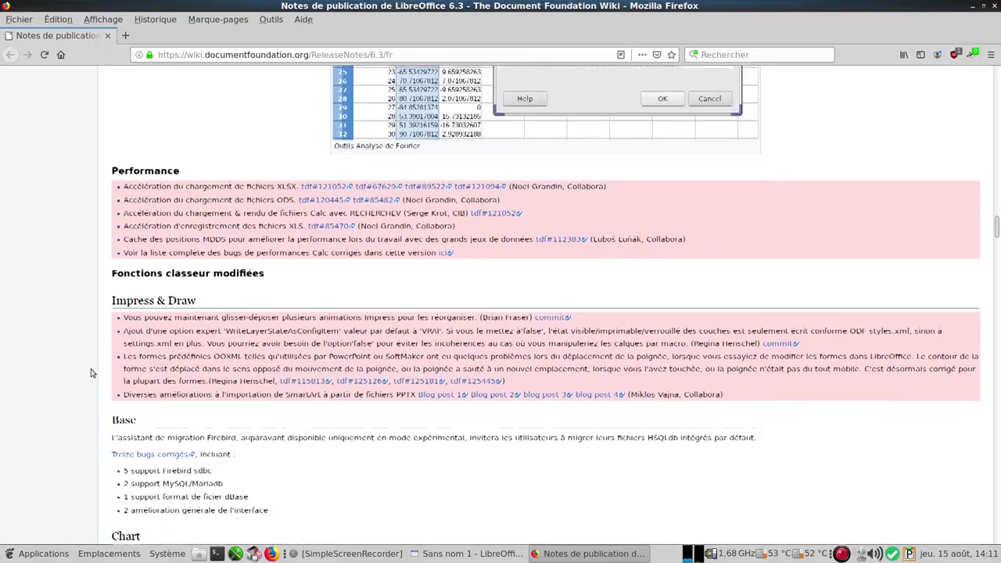
scroll(91, 373, "down", 10)
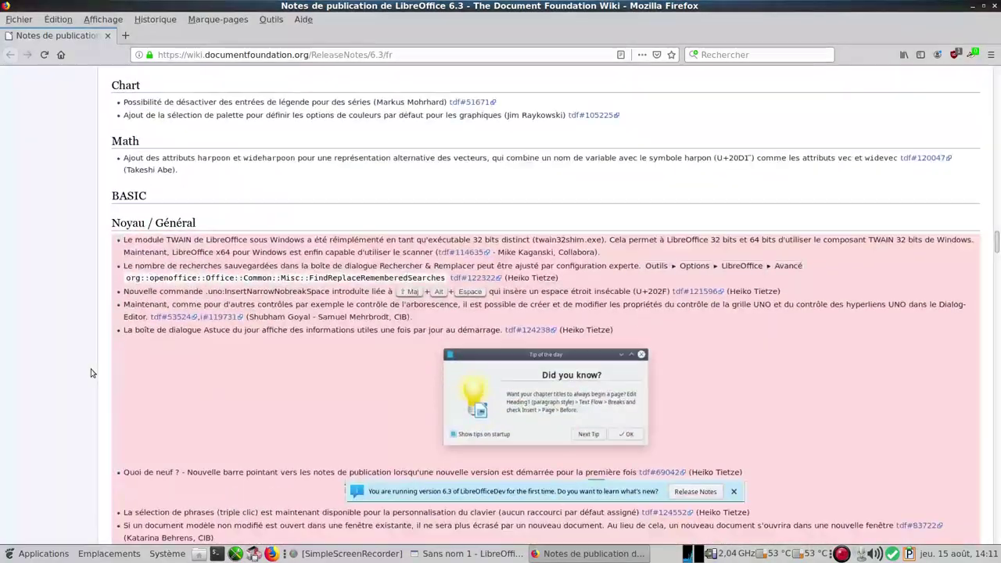
scroll(90, 373, "down", 2)
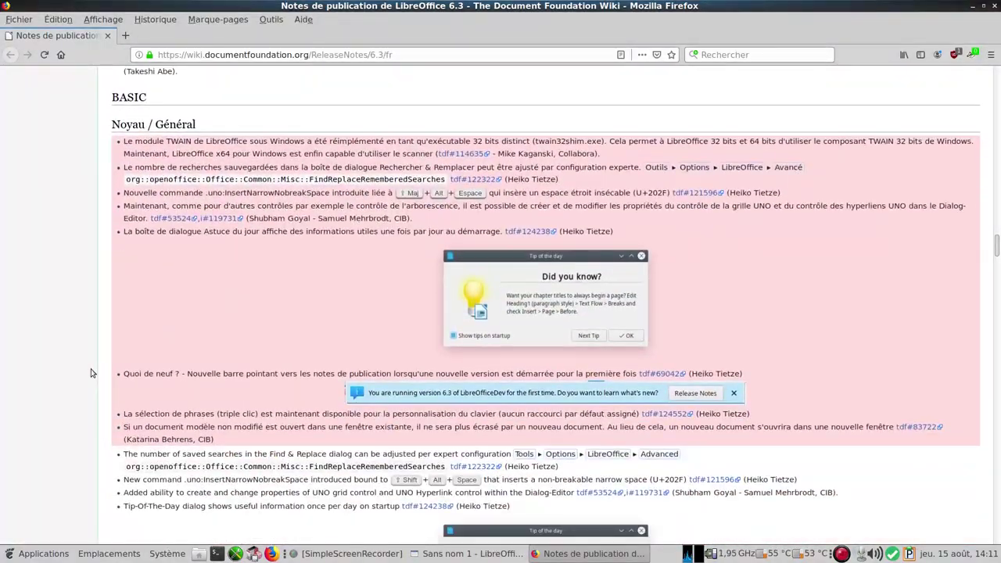
scroll(91, 373, "down", 15)
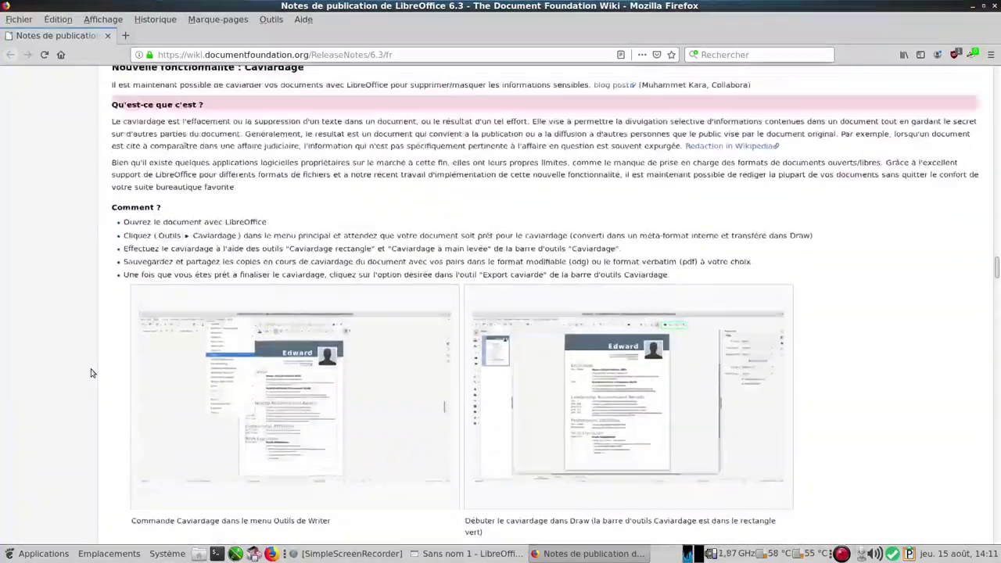
scroll(91, 373, "up", 4)
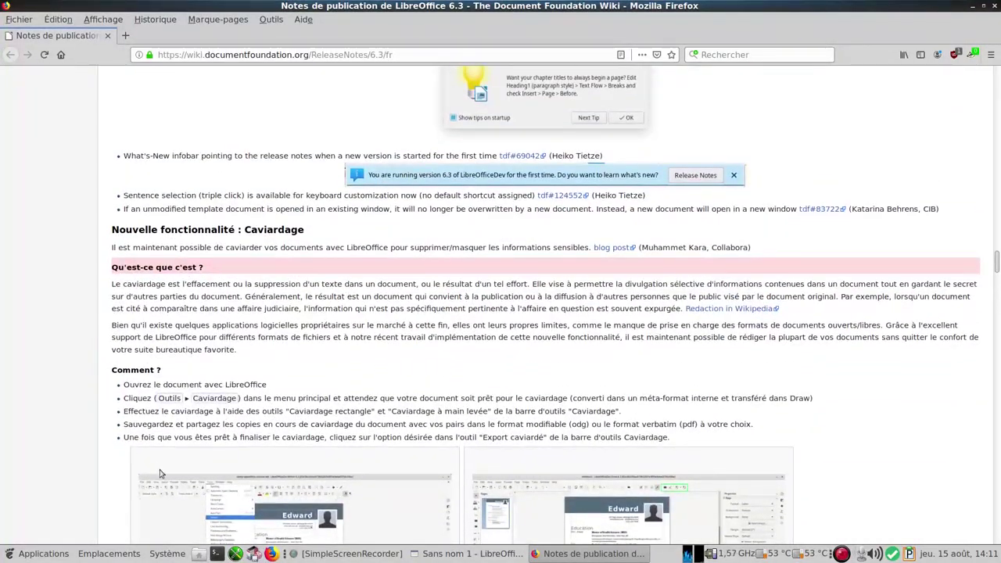
scroll(161, 473, "down", 20)
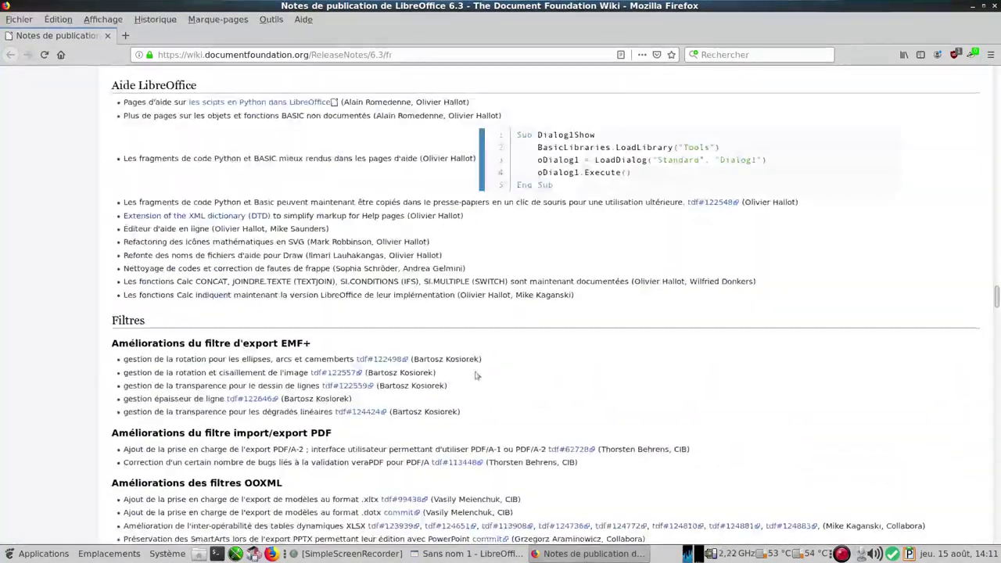
scroll(476, 375, "down", 7)
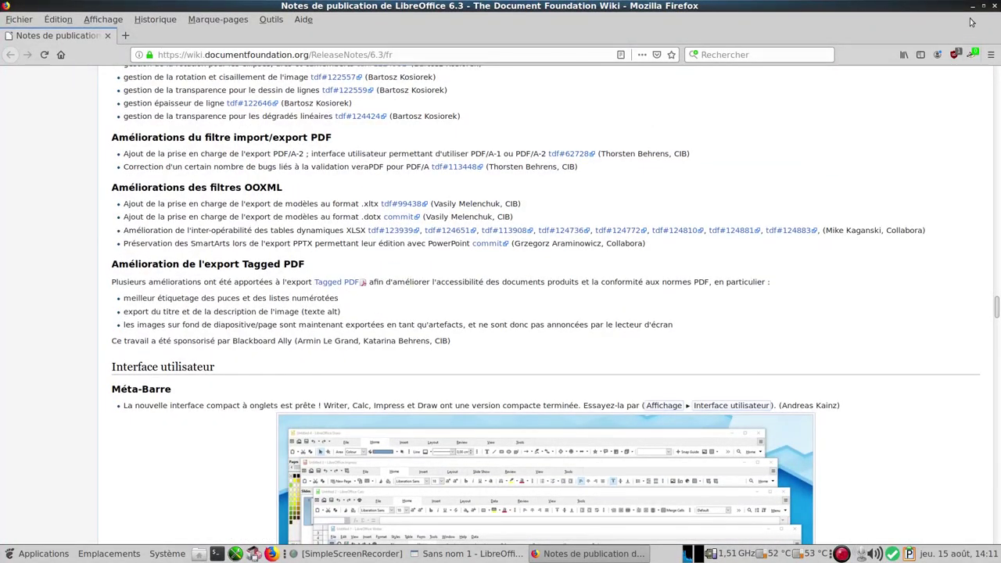
left_click(995, 7)
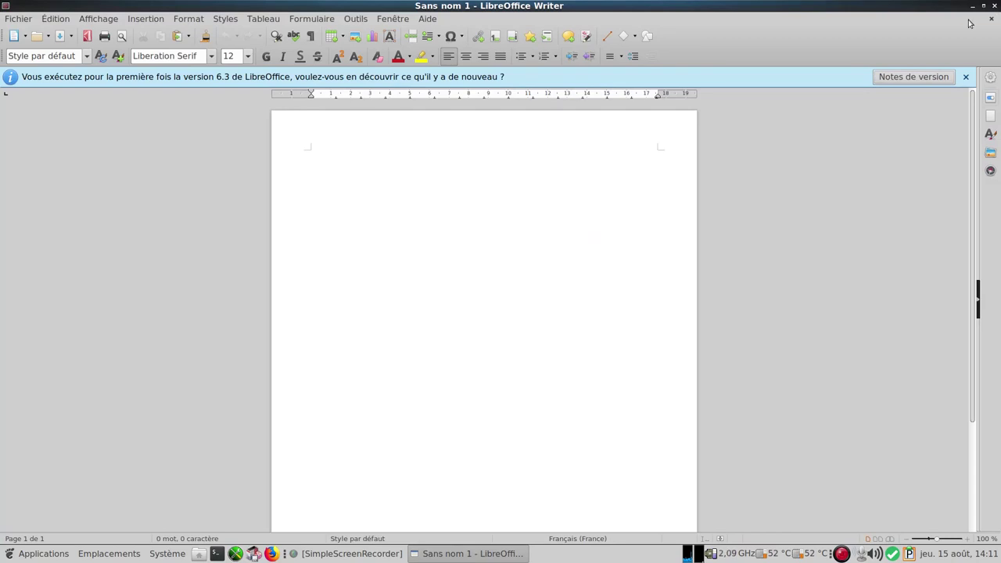
Dismiss the version 6.3 info bar and verify About LibreOffice shows version 6.3.0.4
left_click(966, 77)
left_click(427, 19)
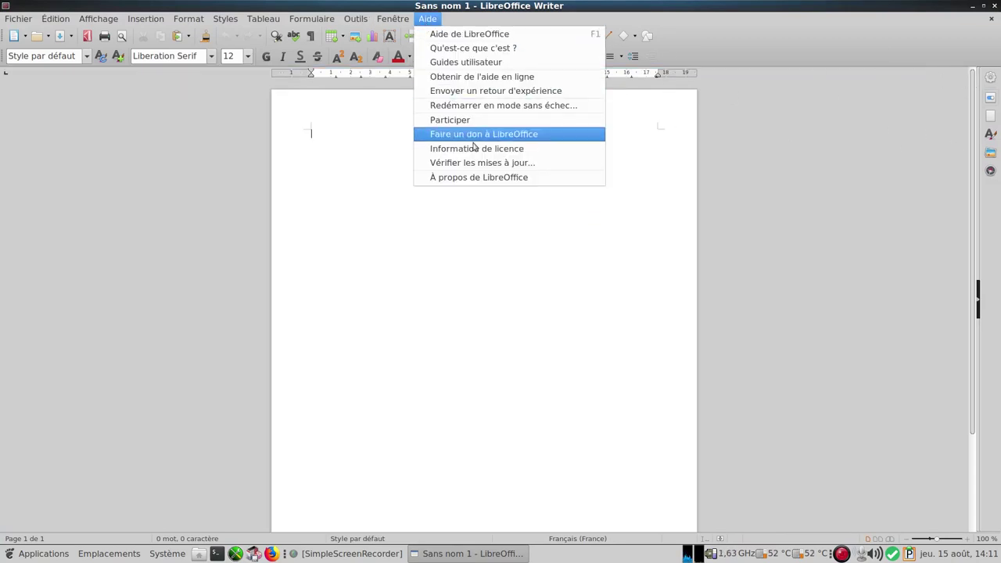
left_click(488, 175)
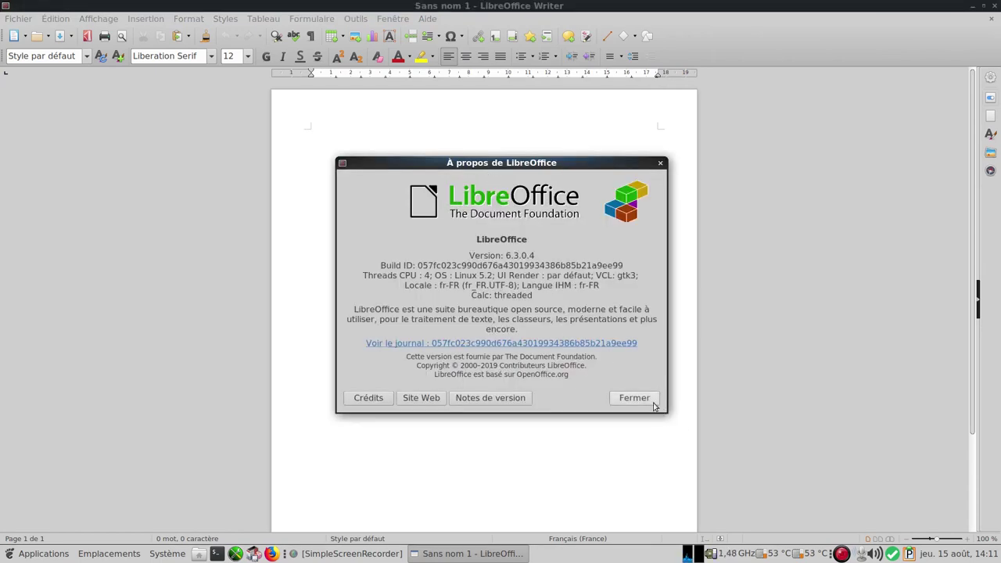
left_click(634, 398)
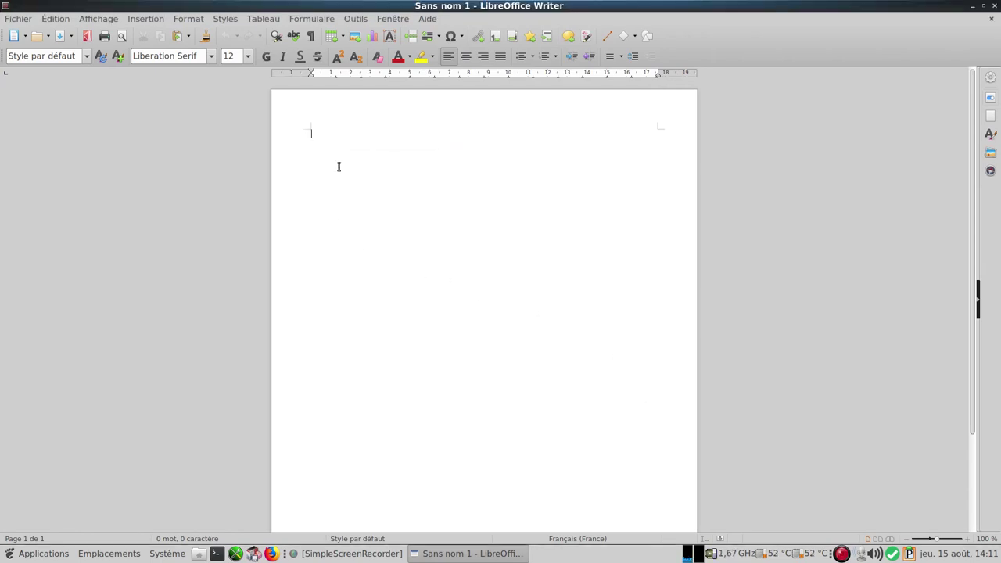